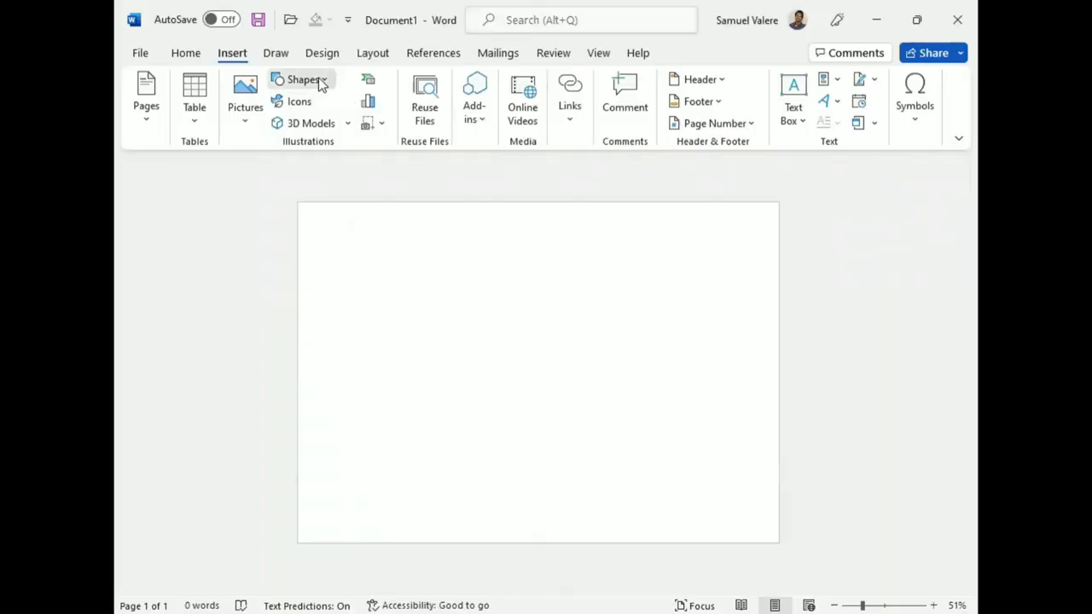
Step: Open the Shapes gallery on the blank Document1 page
click(320, 81)
Step: Draw a page-sized rectangle with no outline and black fill, fitting its edge to the page
click(328, 124)
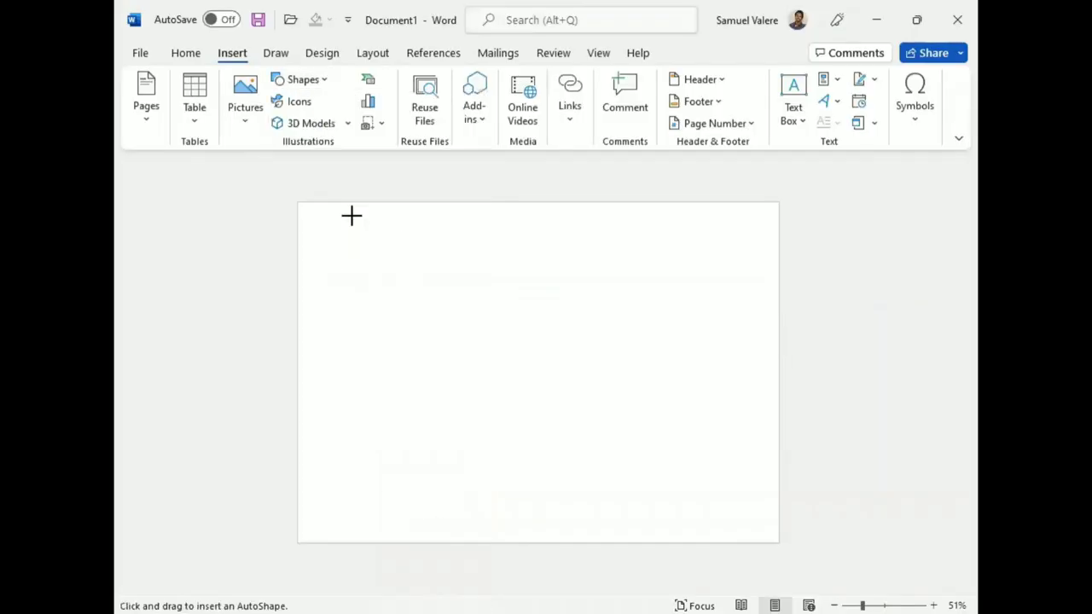
drag(297, 201, 778, 542)
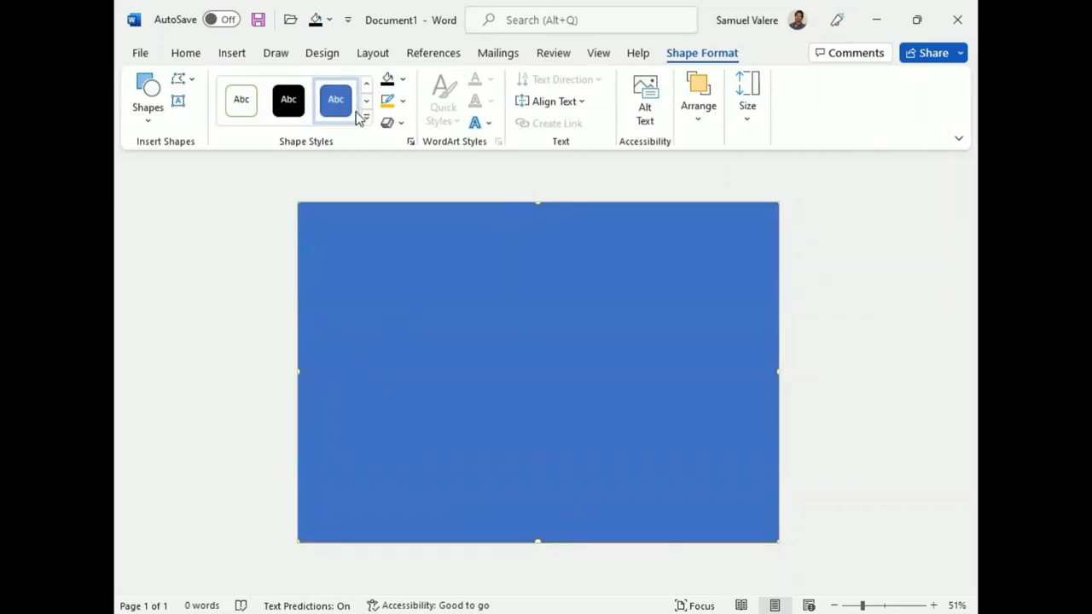
click(403, 101)
click(396, 285)
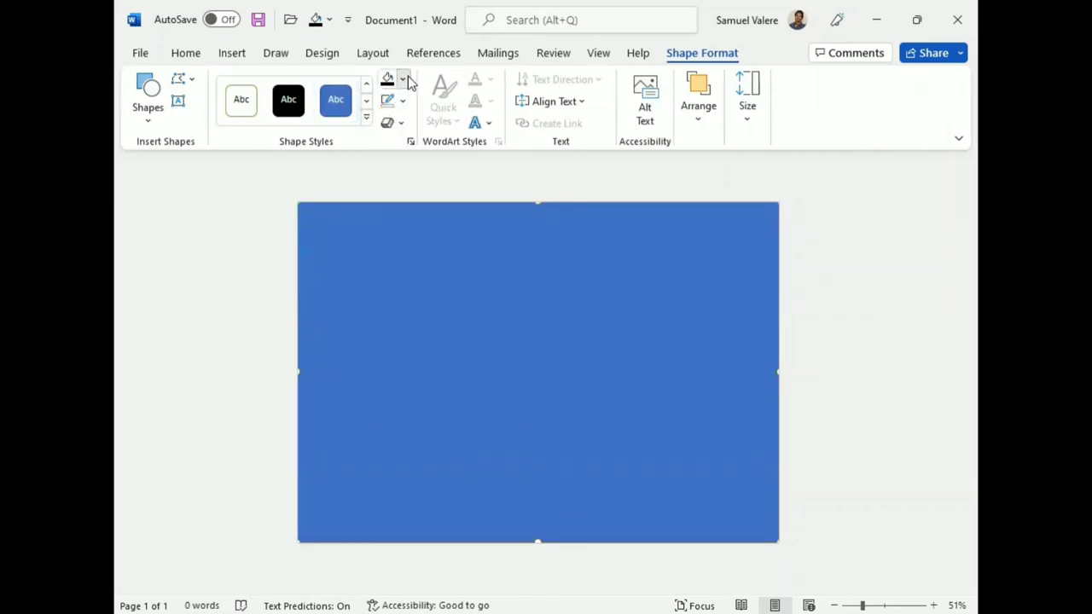
click(387, 80)
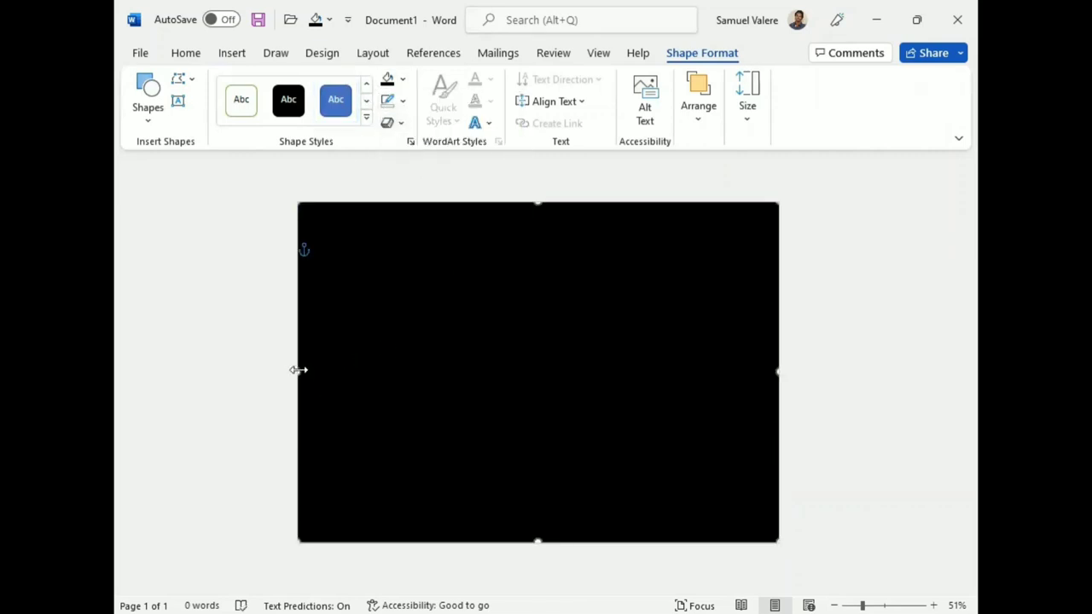
click(323, 342)
drag(297, 371, 264, 378)
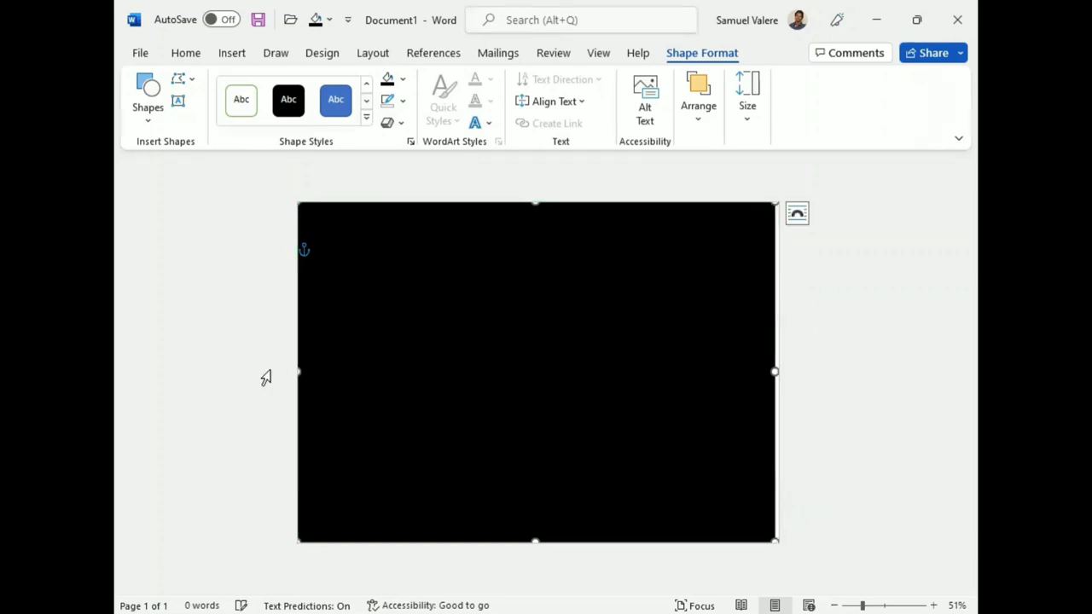
Step: Draw a diagonal line and place it in the top-right corner, stretching the rectangle to the right edge
click(146, 109)
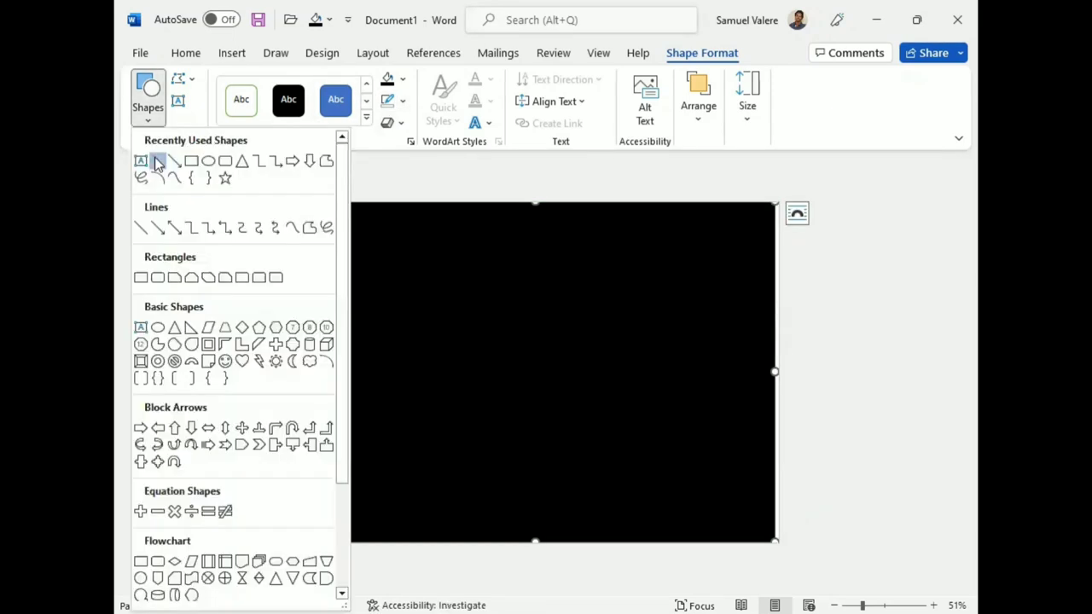
click(158, 162)
drag(695, 207, 739, 268)
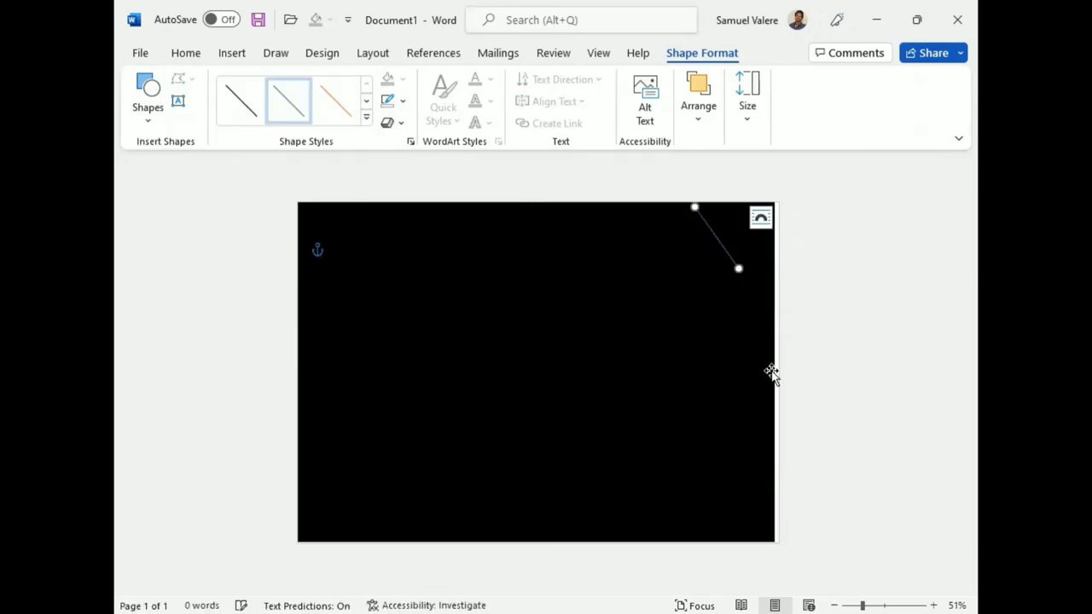
drag(770, 371, 806, 372)
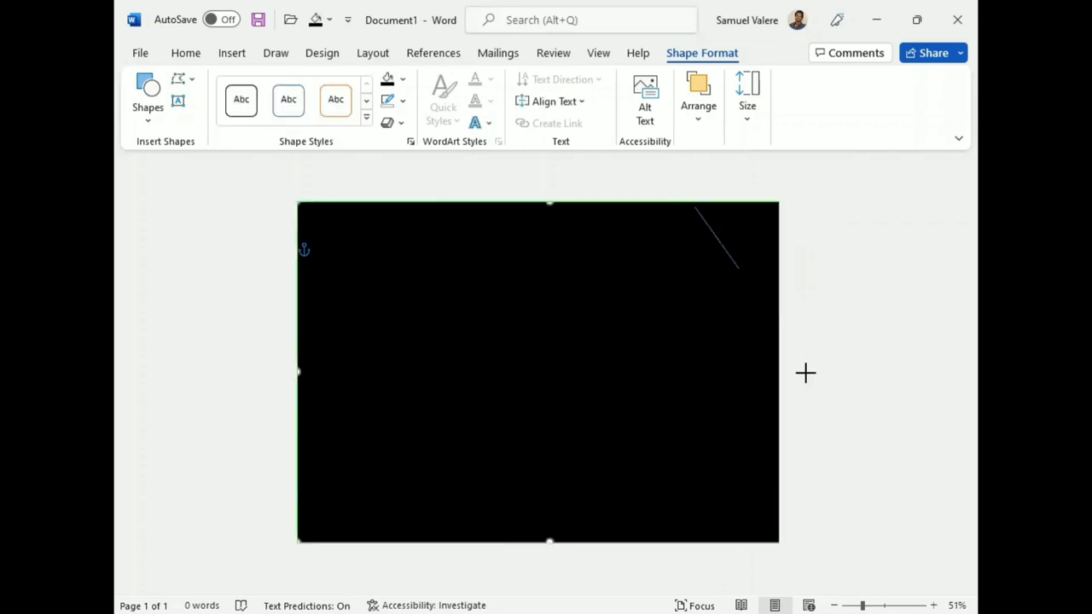
click(721, 246)
drag(722, 245, 766, 232)
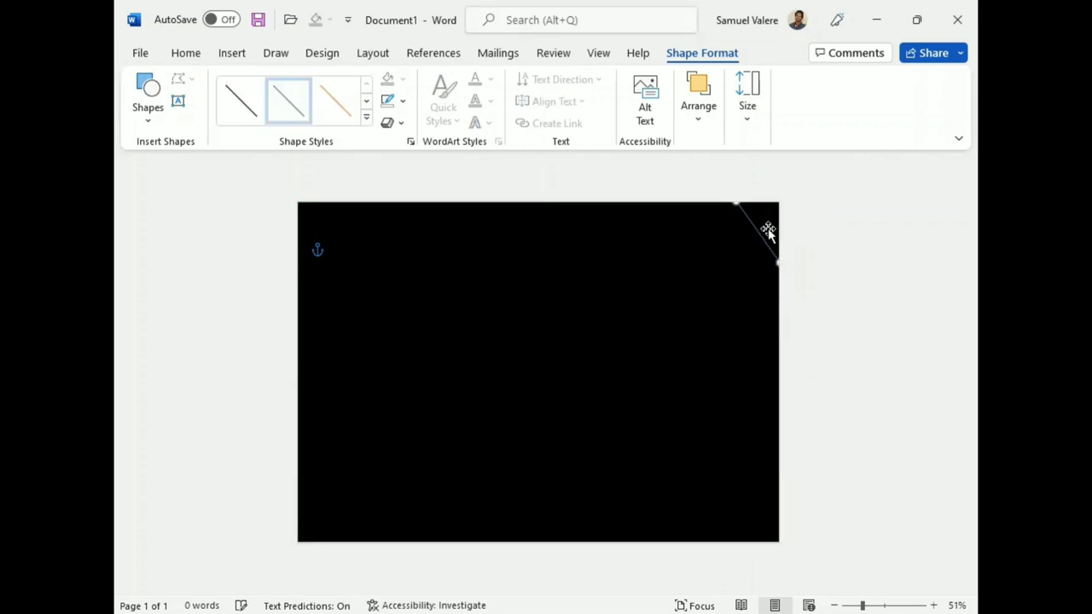
key(Up)
key(Right)
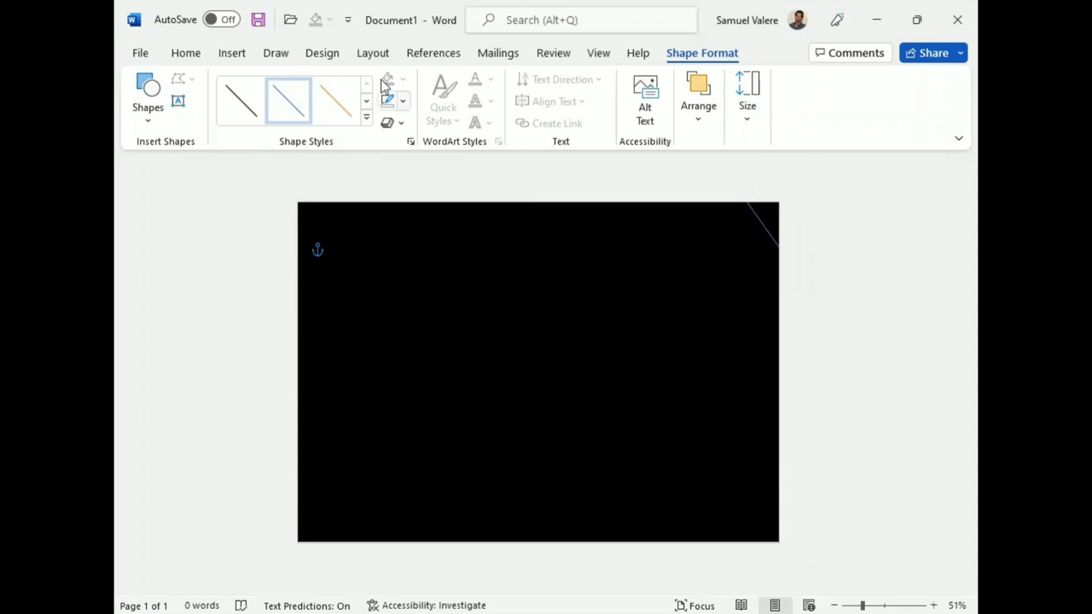
Step: Make the diagonal line gold at 3 pt weight and drag a copy to its left
click(401, 101)
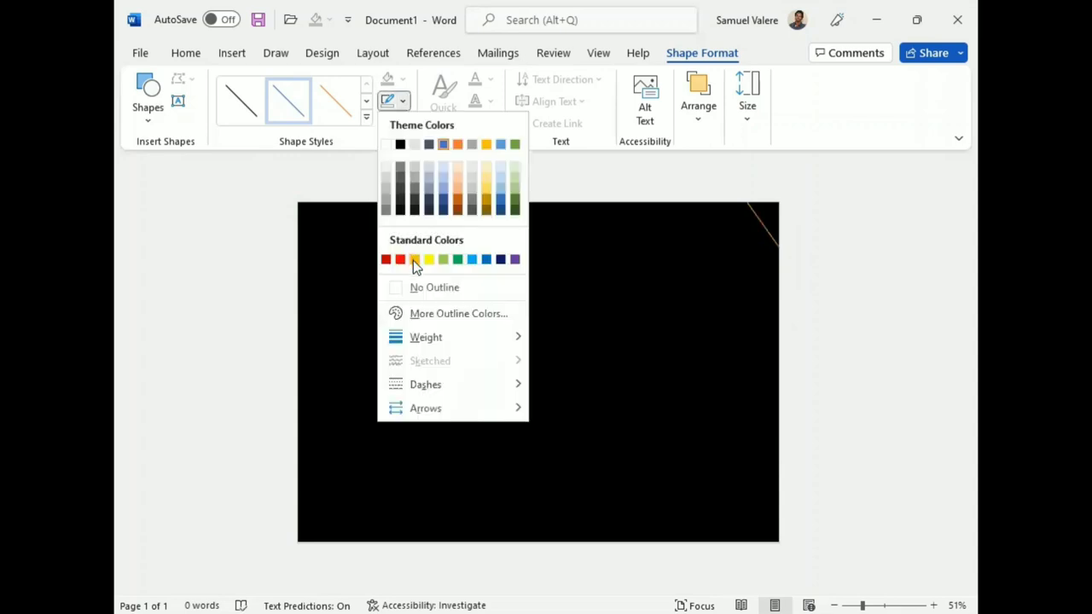
click(416, 259)
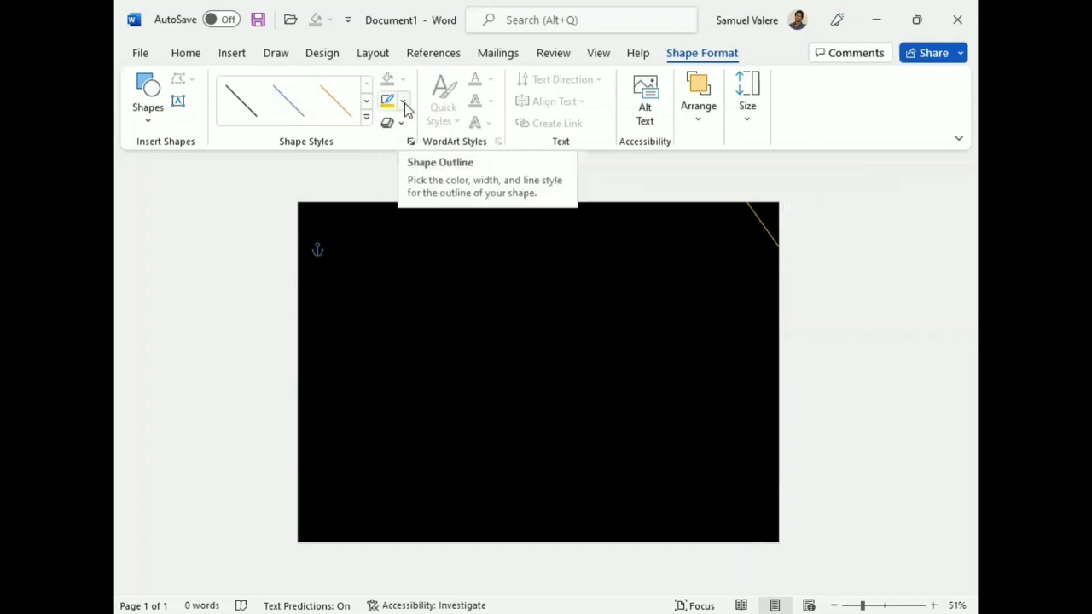
click(405, 107)
mouse_move(518, 340)
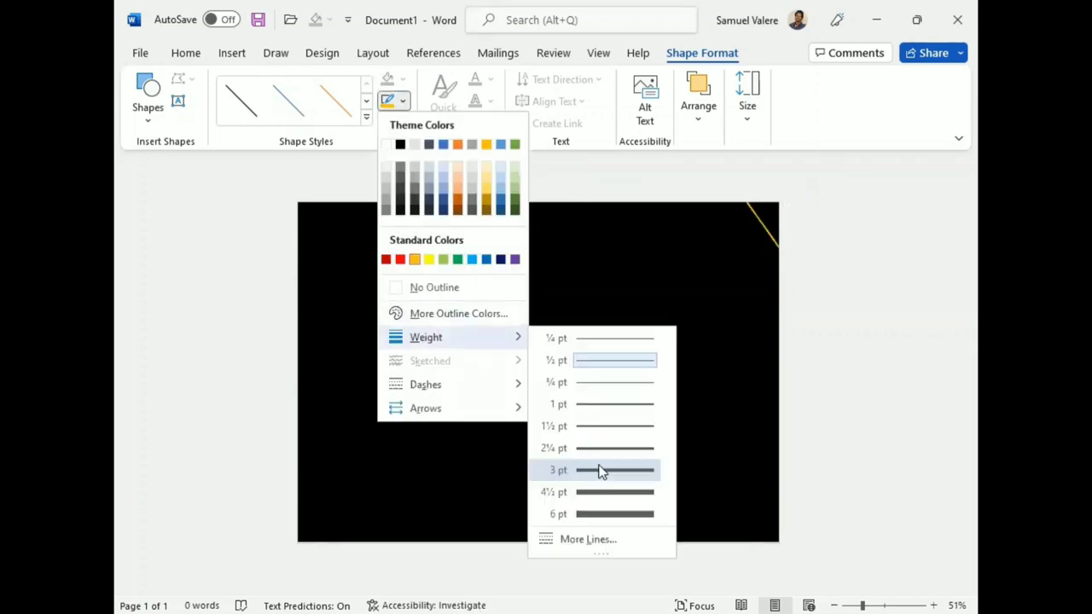
click(618, 419)
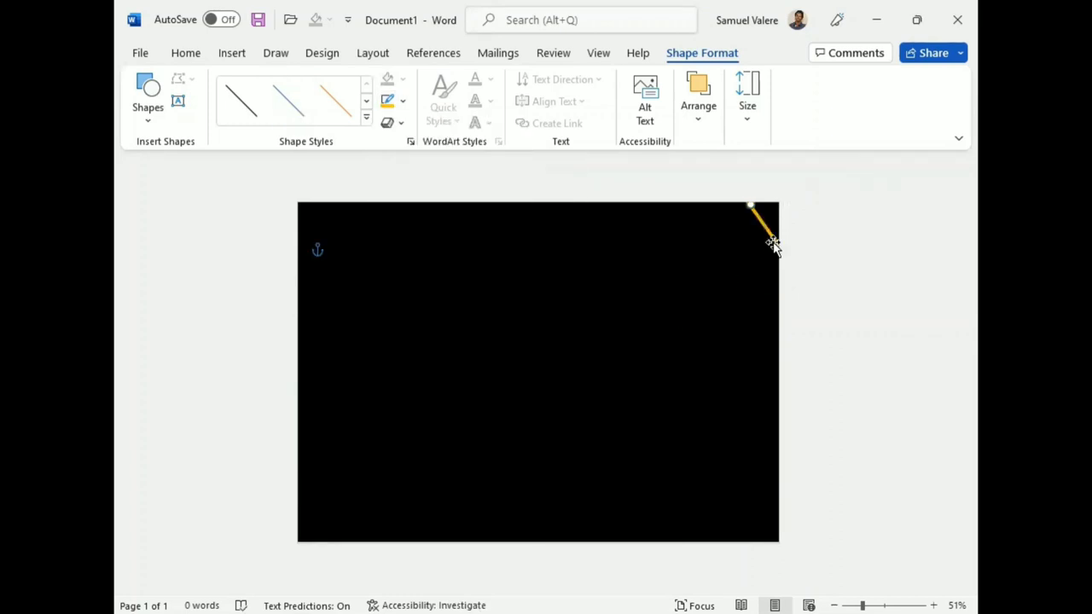
drag(770, 239, 743, 213)
Step: Add another parallel gold line and align the lines' ends with the rectangle's top edge
drag(754, 229, 724, 194)
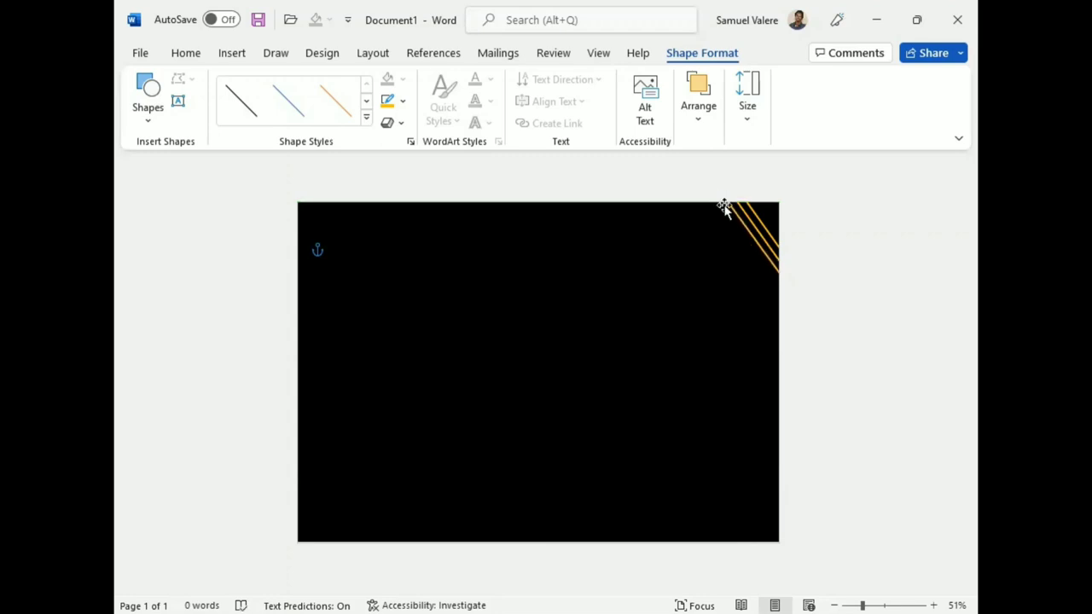
click(757, 234)
drag(732, 206, 713, 195)
mouse_move(711, 199)
mouse_down()
mouse_move(725, 224)
mouse_move(706, 197)
mouse_up()
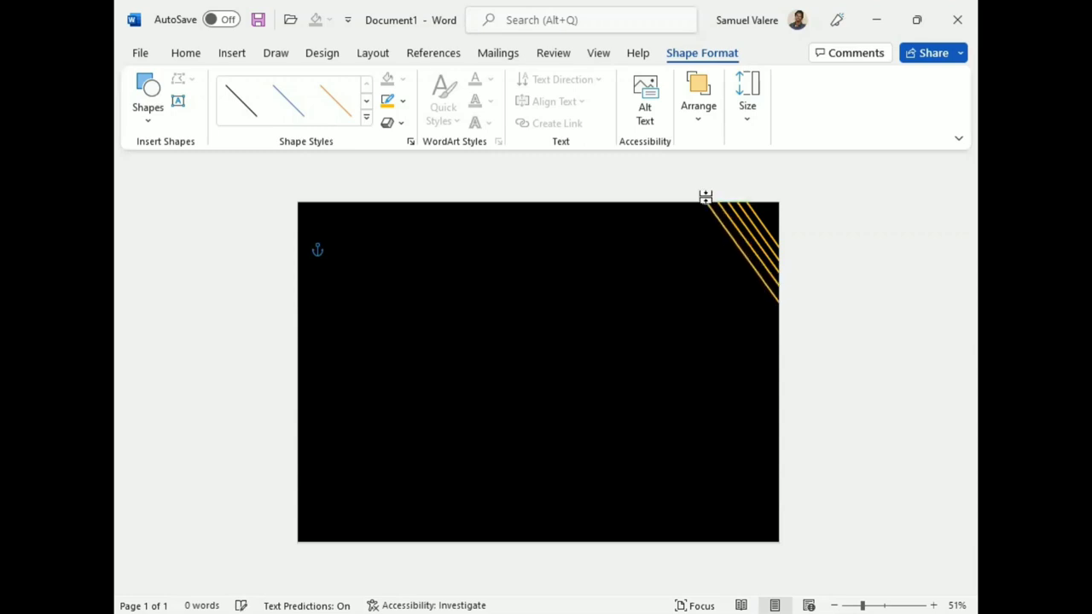
click(735, 247)
drag(735, 246, 732, 254)
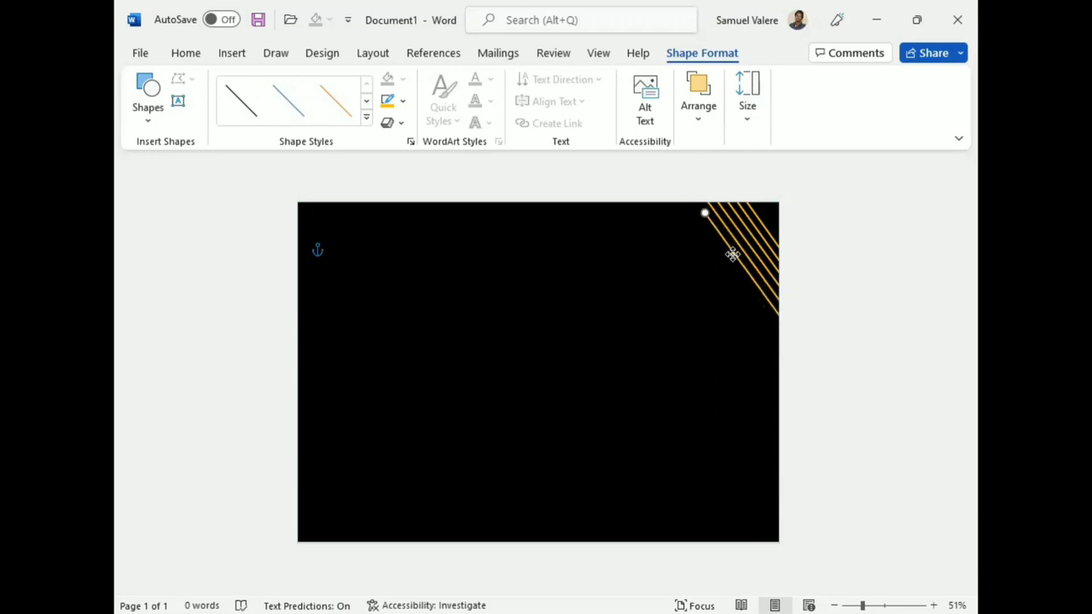
drag(705, 213, 694, 199)
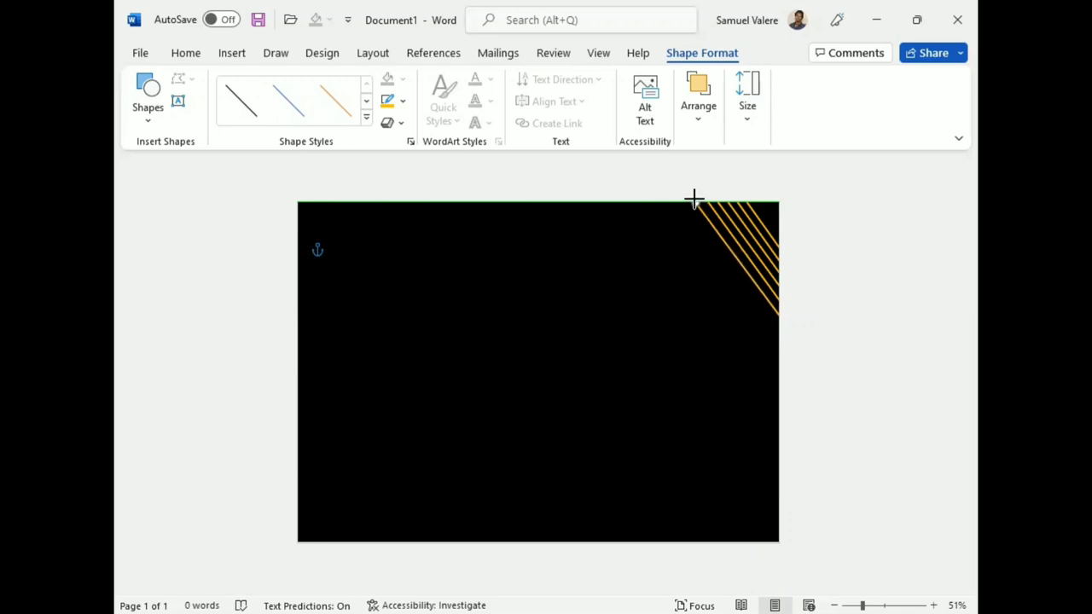
drag(694, 198, 695, 199)
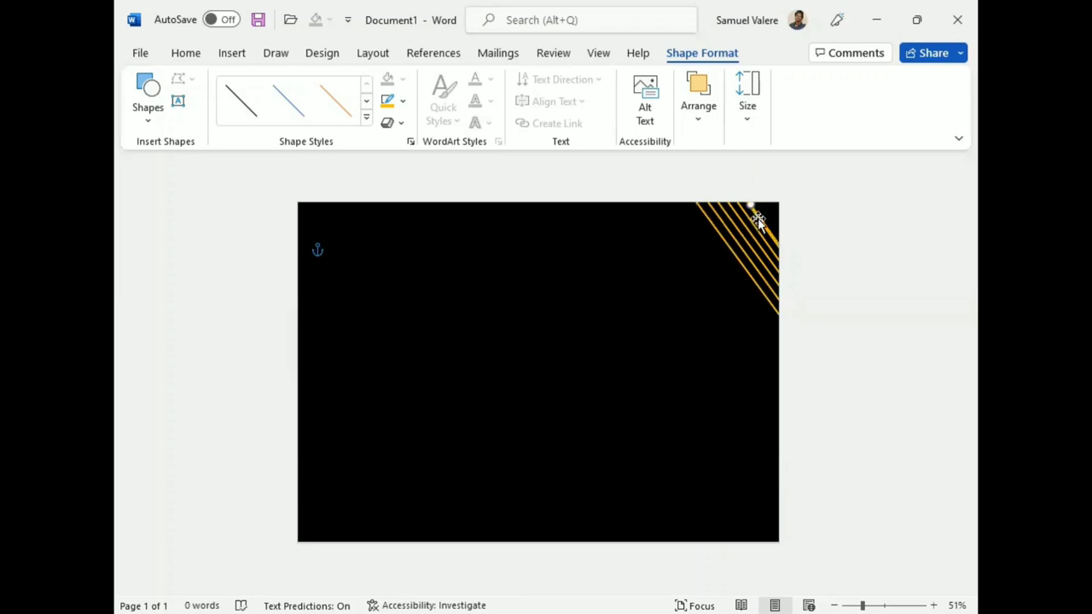
drag(757, 216, 765, 217)
Step: Draw a text box near the top with the word Certificate in Georgia
click(177, 103)
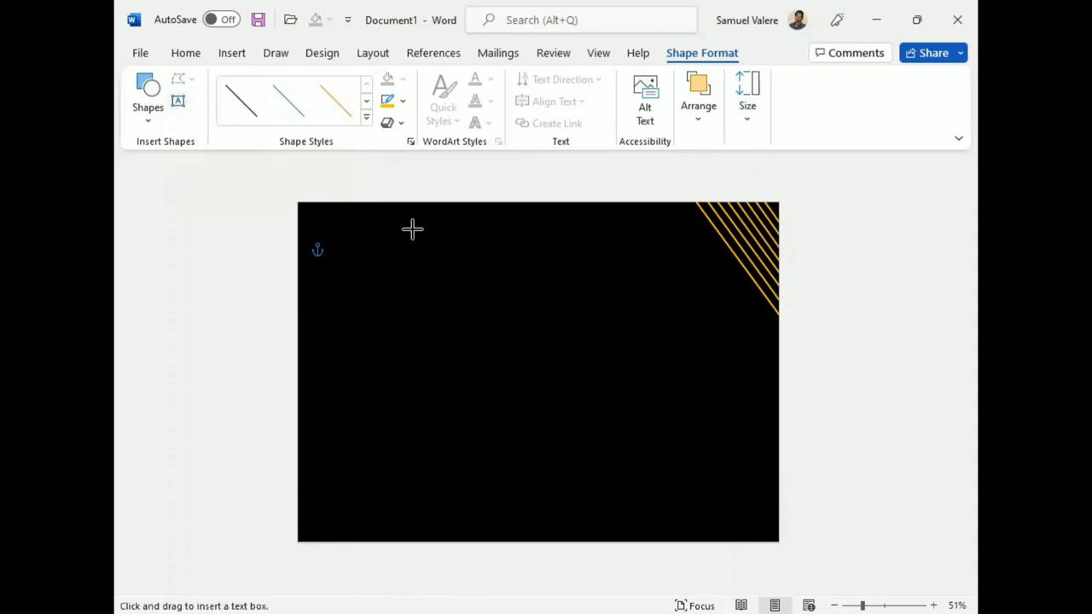
drag(673, 315, 410, 233)
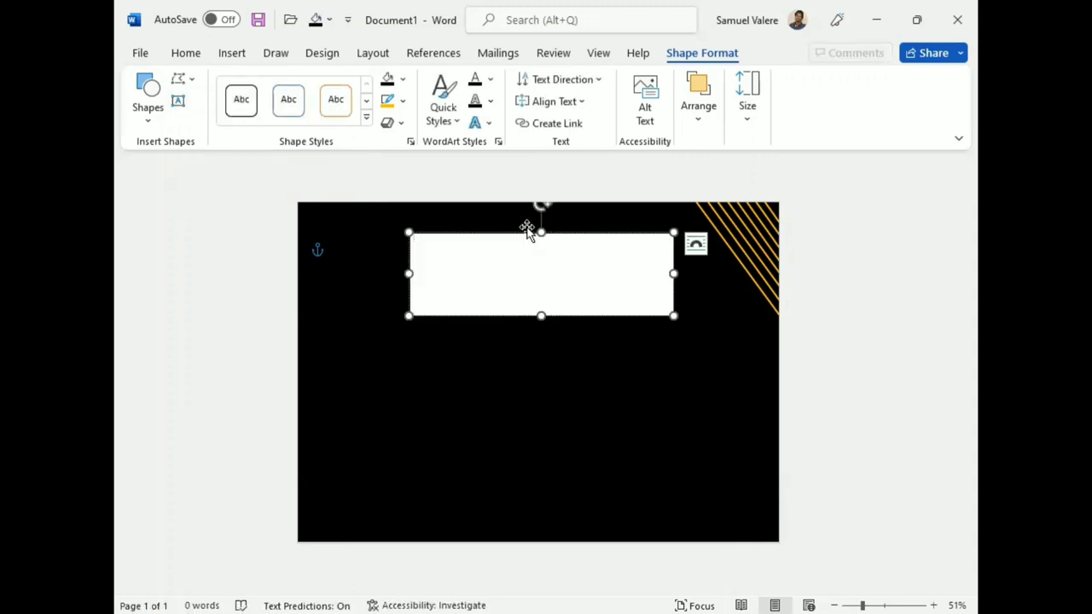
text(Co)
double_click(429, 242)
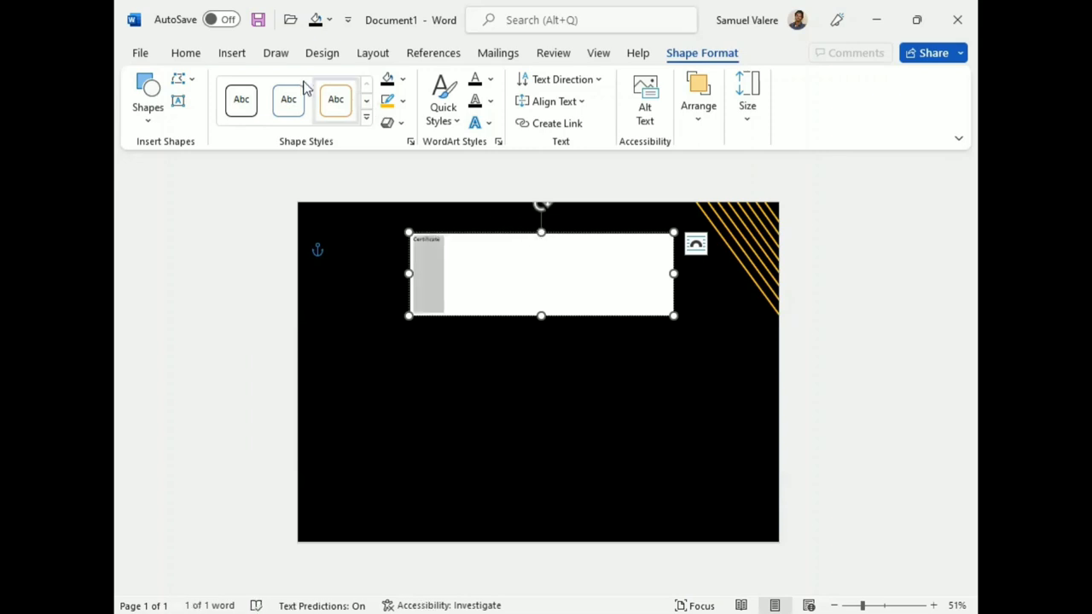
click(186, 53)
click(341, 81)
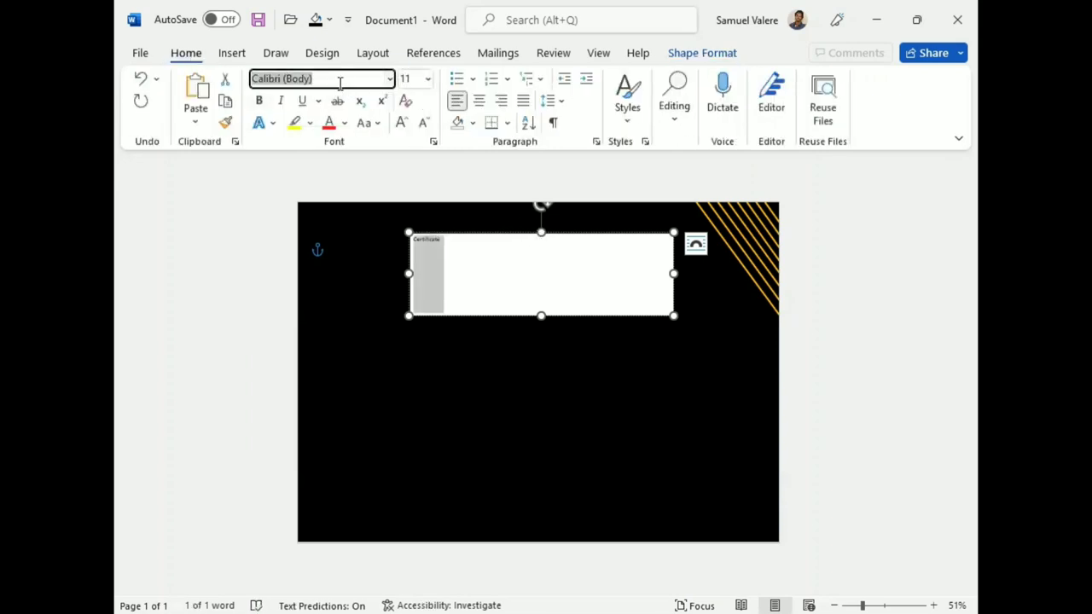
text(Georgia)
key(Return)
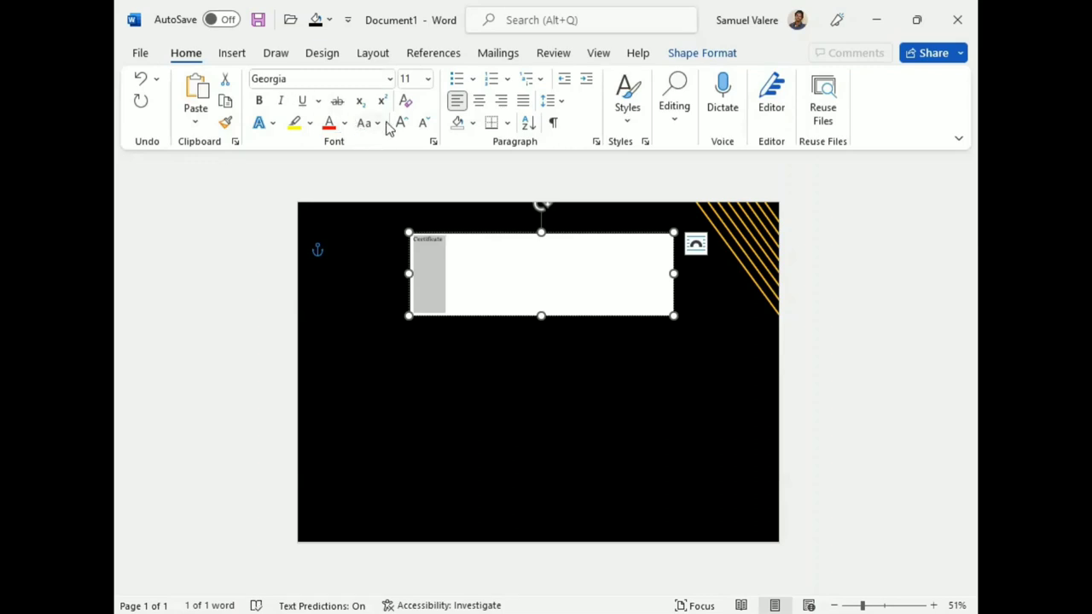
Step: Center the title, make it uppercase at 65 pt, and tighten the text box around it
click(401, 123)
click(479, 101)
click(401, 122)
click(401, 122)
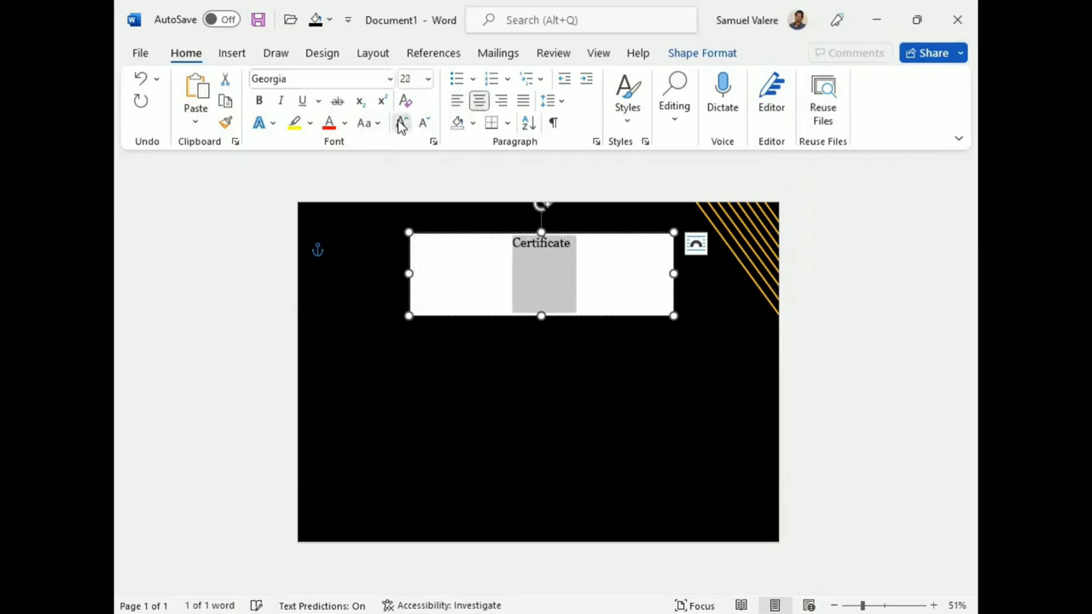
click(401, 122)
click(401, 122)
click(377, 123)
click(401, 177)
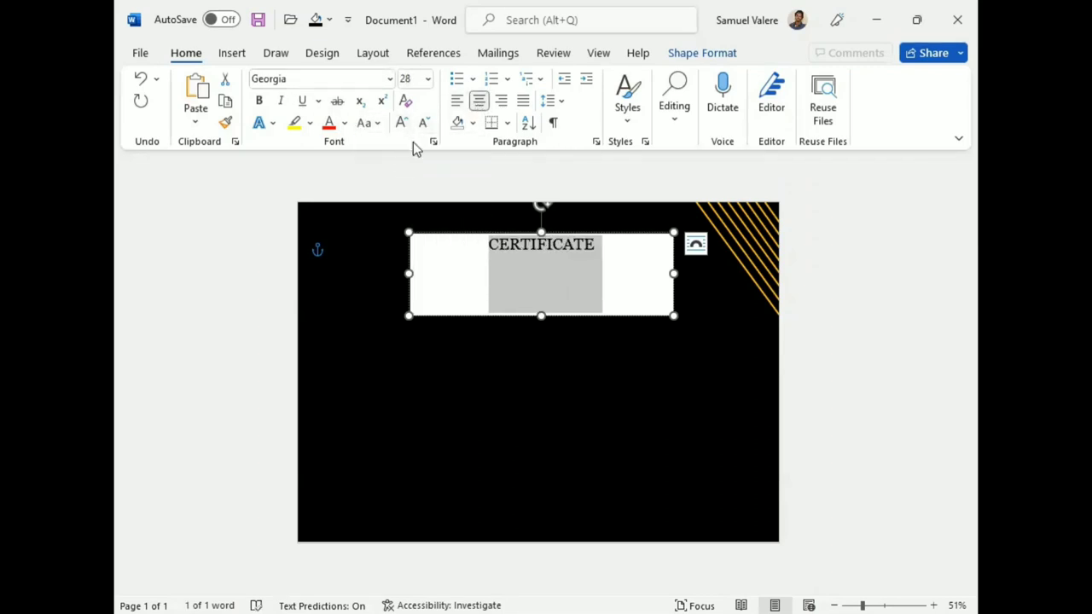
click(403, 124)
click(403, 124)
click(403, 124)
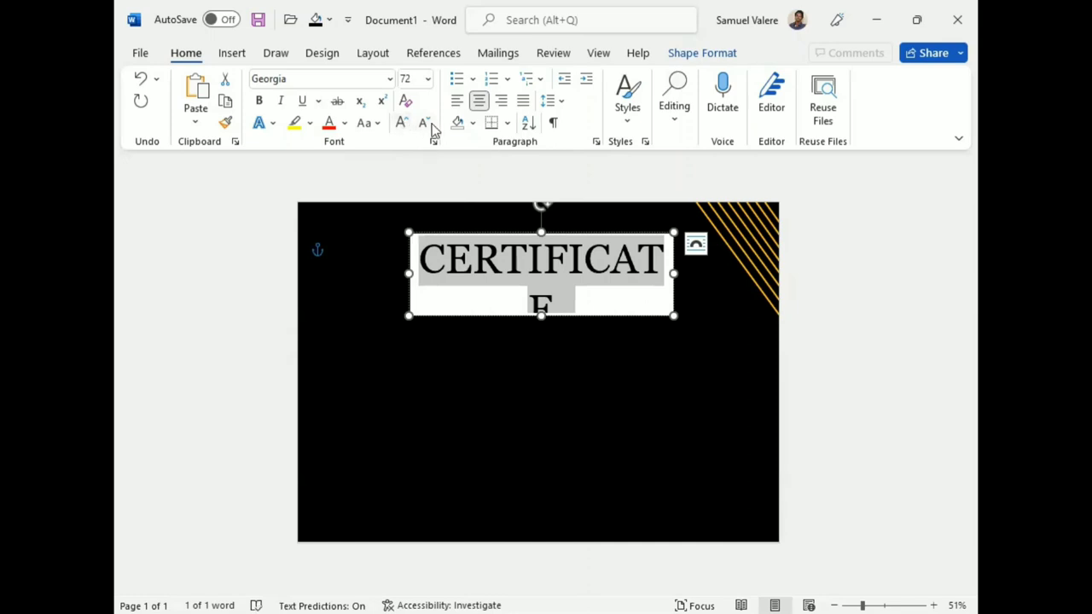
click(423, 122)
click(416, 79)
text(650)
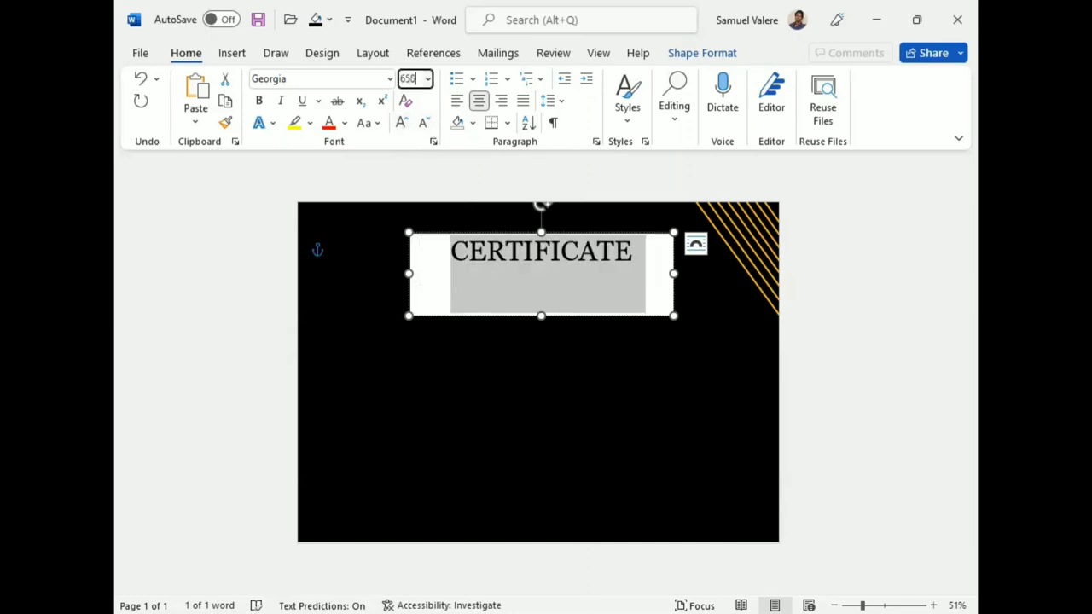
key(BackSpace)
key(Return)
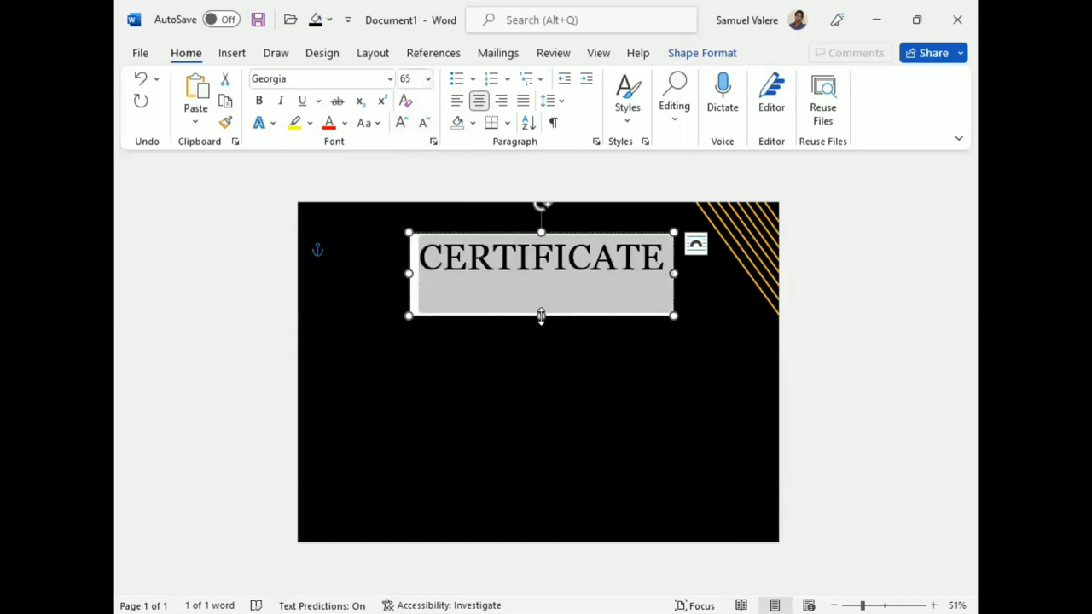
drag(541, 316, 541, 283)
Step: Remove the CERTIFICATE text box's fill and outline
click(708, 53)
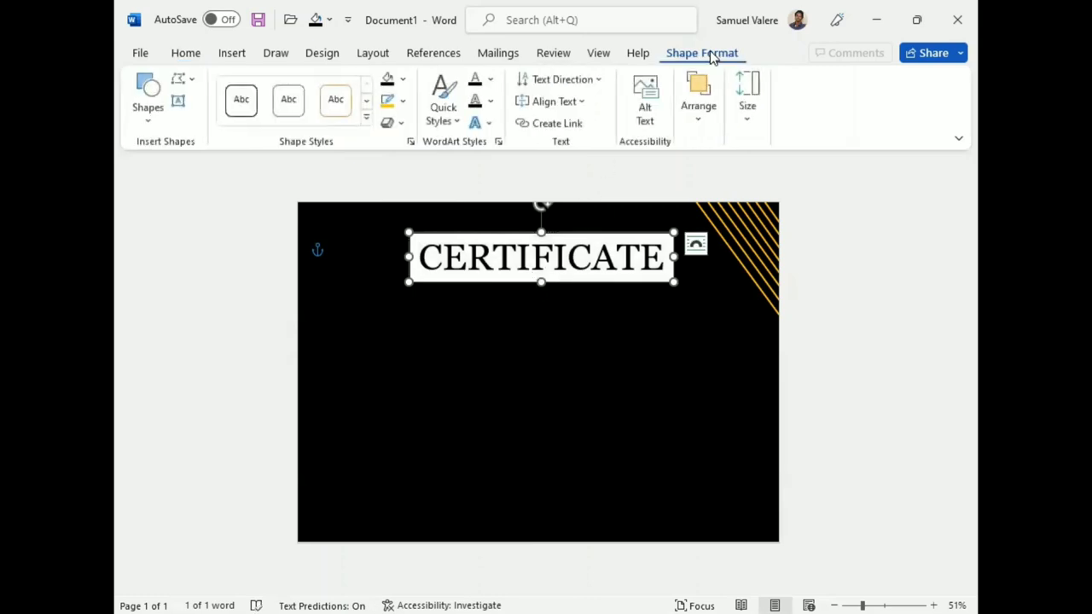
click(405, 80)
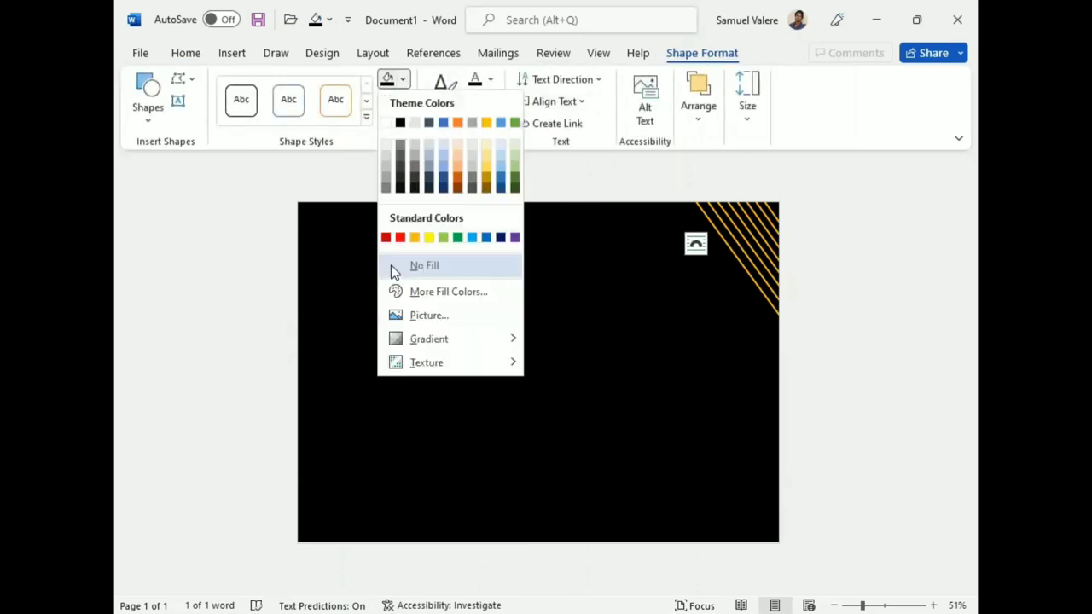
click(395, 272)
click(402, 101)
click(401, 289)
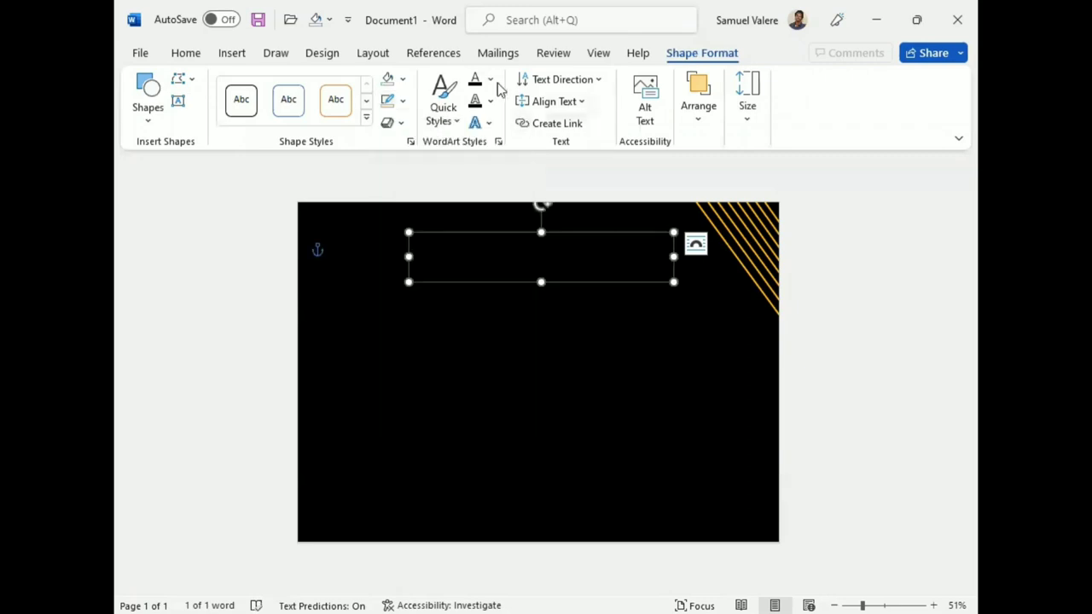
click(492, 80)
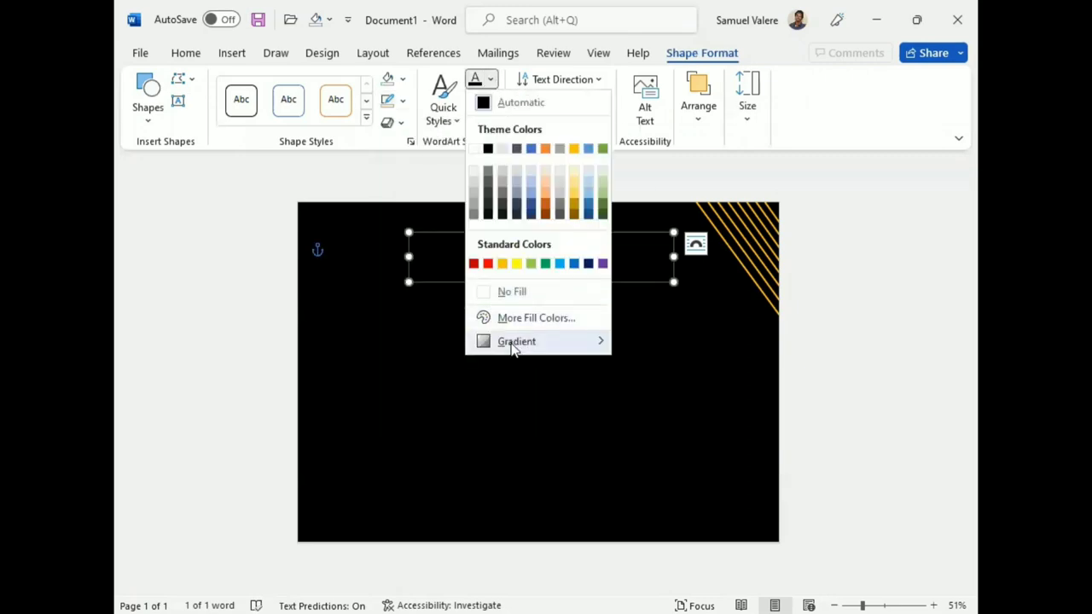
Step: Give CERTIFICATE a gradient text fill with yellow and Gold, Accent 4, Lighter 60% stops
mouse_move(515, 343)
click(679, 559)
click(776, 333)
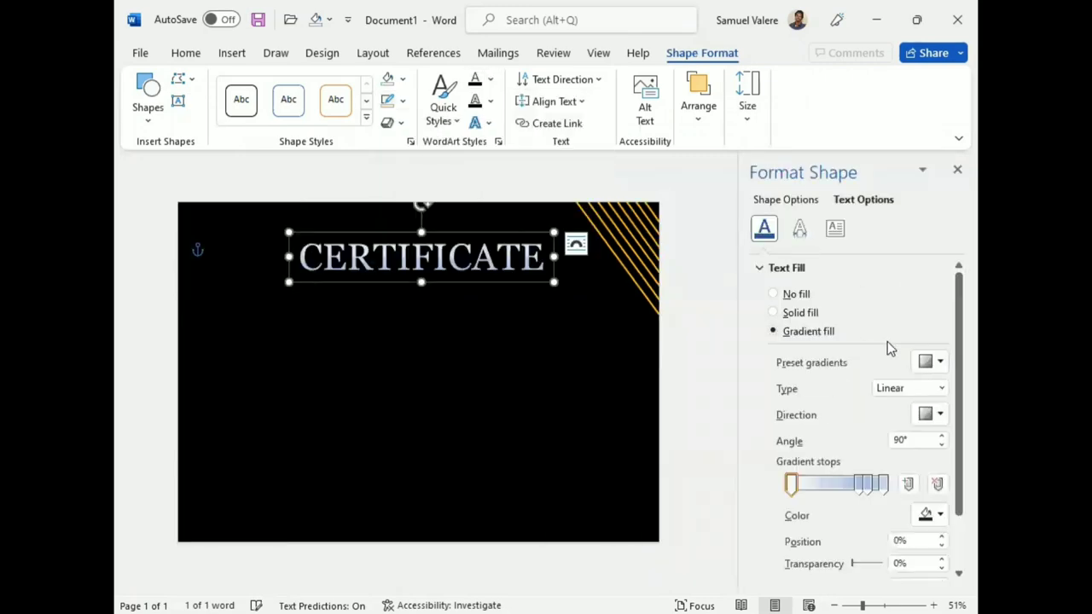
click(886, 485)
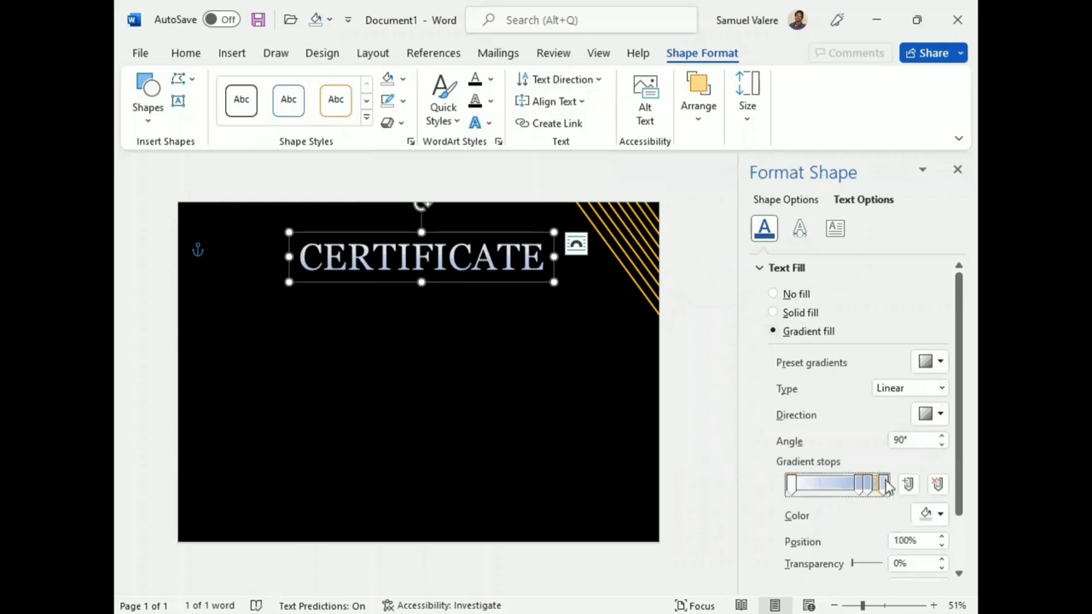
click(928, 514)
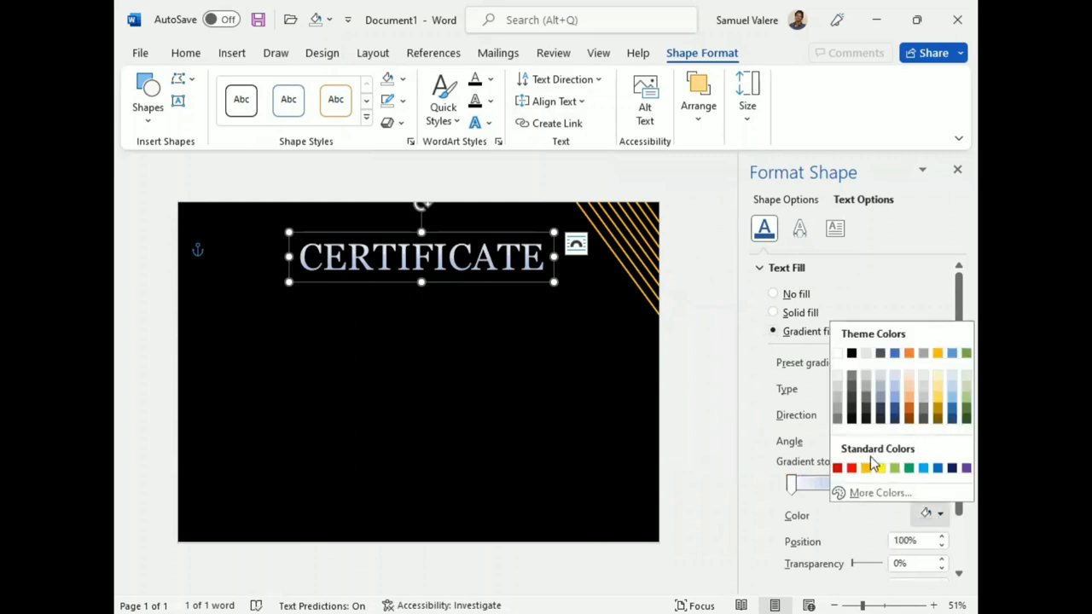
click(866, 468)
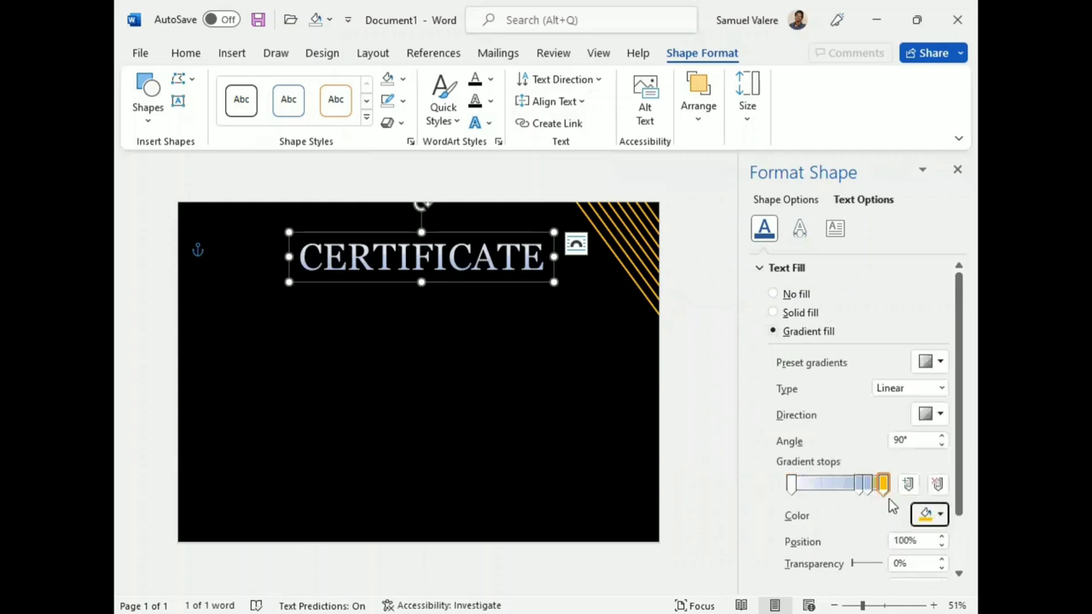
click(936, 515)
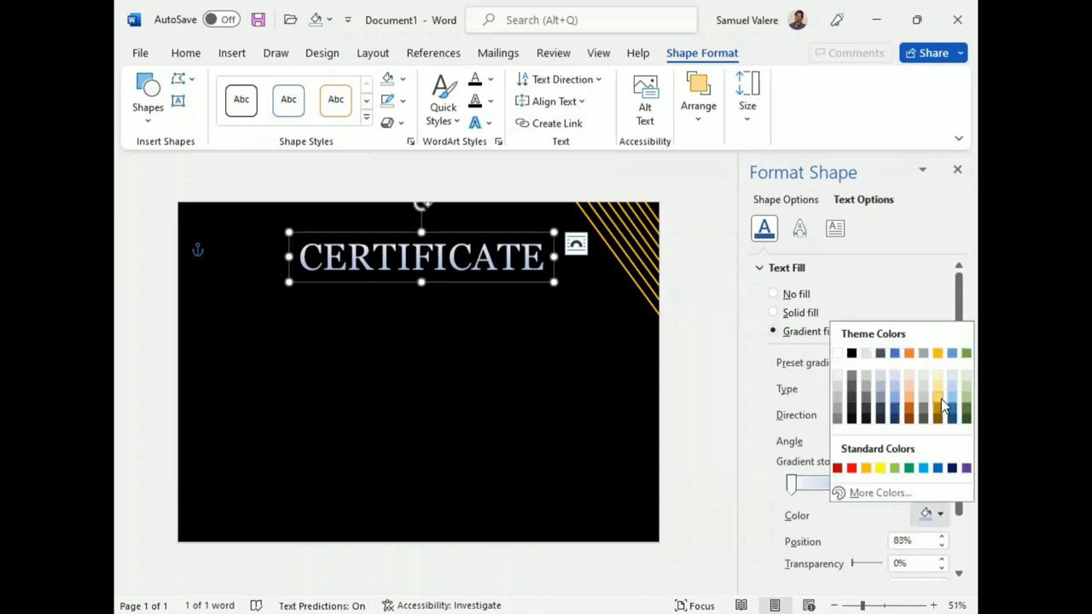
click(907, 468)
click(934, 515)
click(938, 410)
click(933, 515)
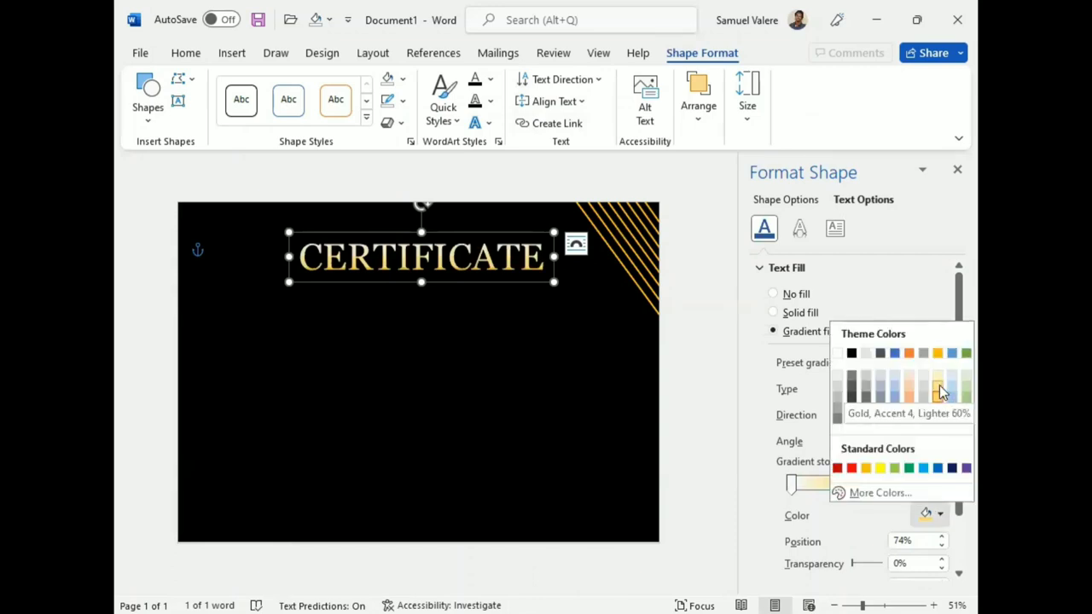
click(940, 392)
Step: Move gradient stops to about 39% and 67%, recolour them pale and dark gold, and tune brightness
drag(863, 485, 824, 485)
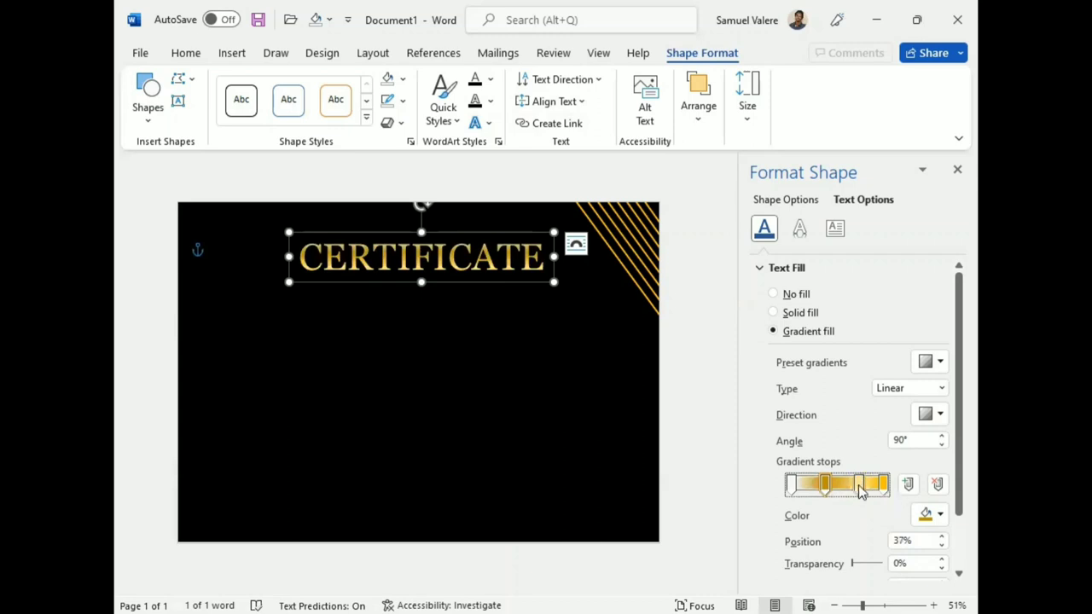
click(794, 486)
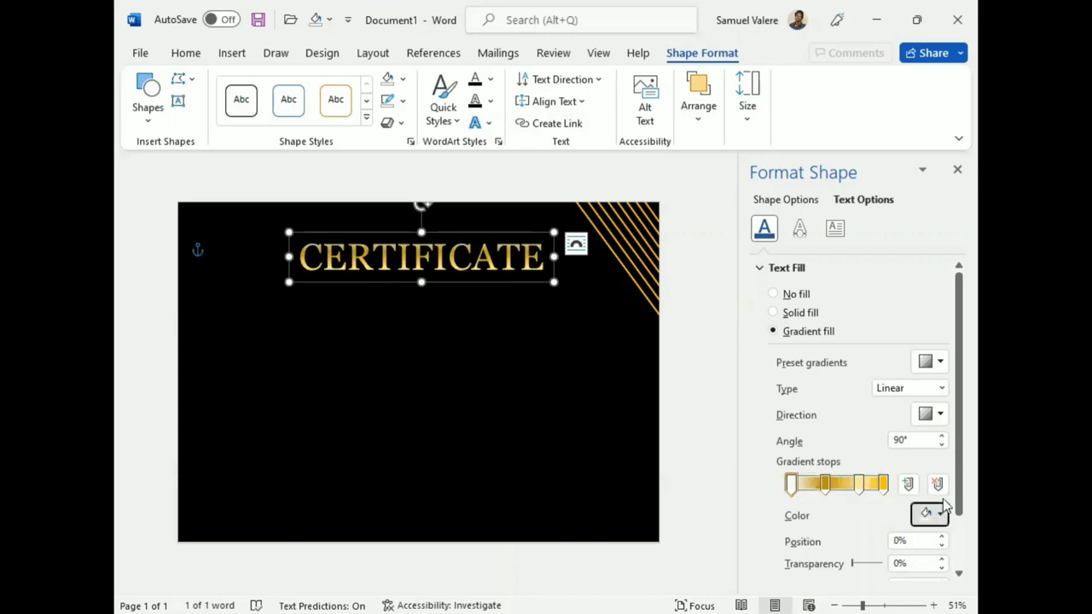
click(940, 514)
click(939, 372)
click(940, 514)
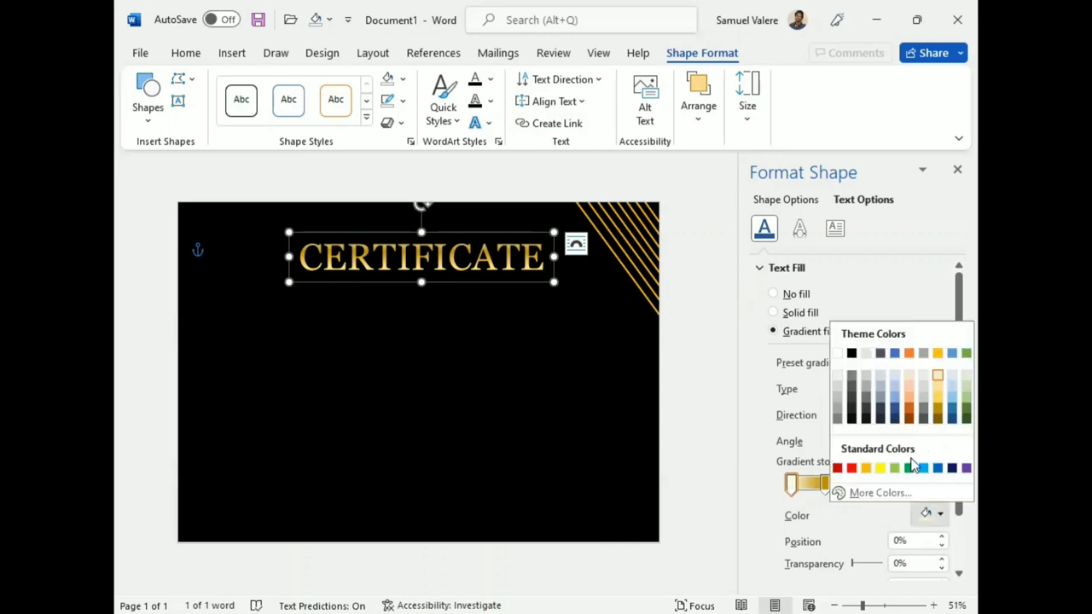
click(939, 420)
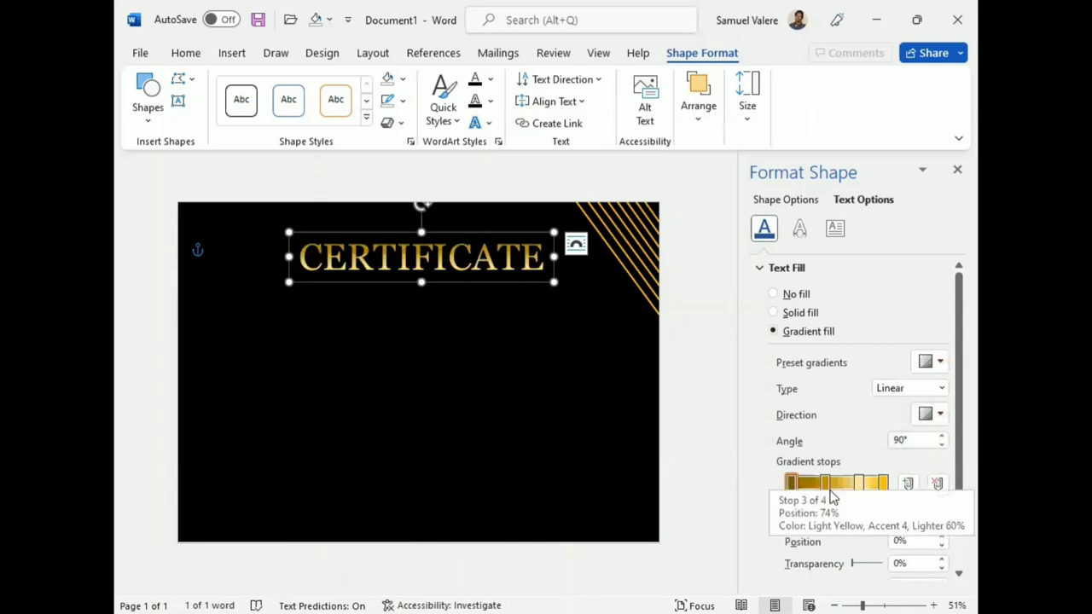
drag(860, 484, 843, 484)
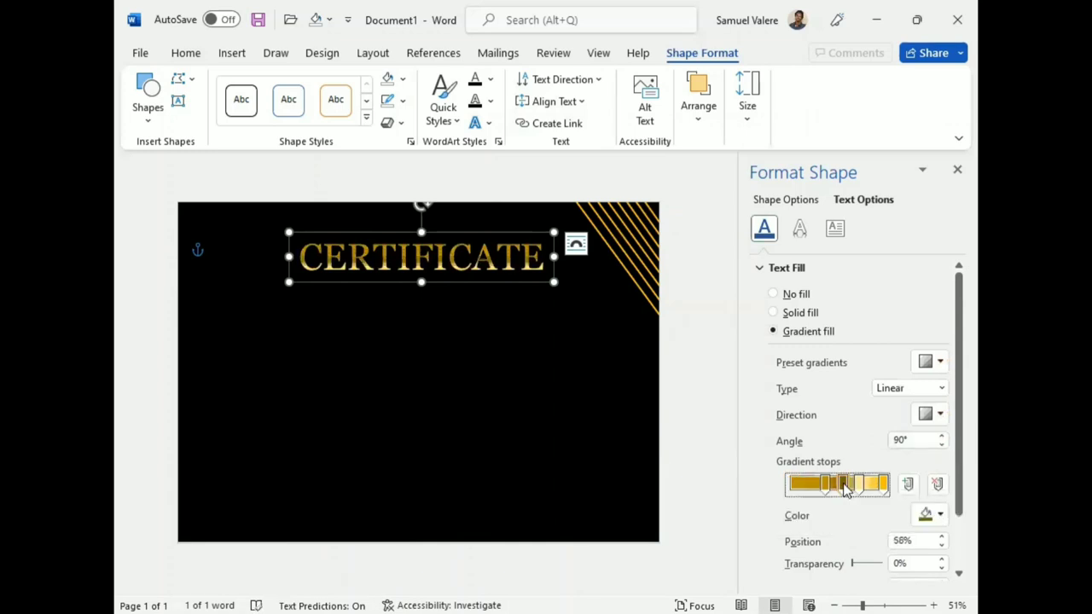
click(790, 485)
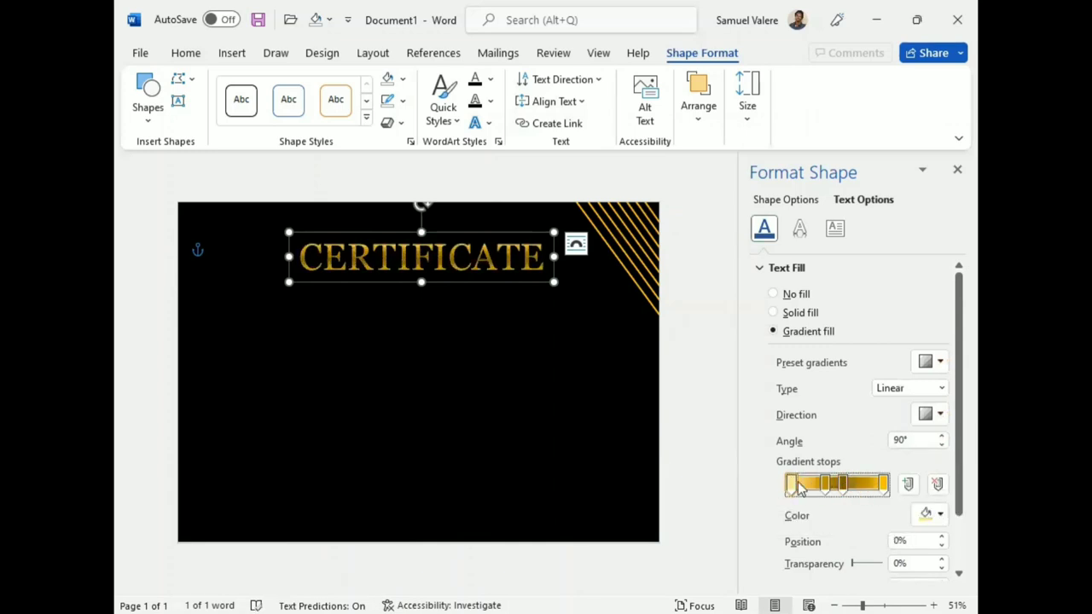
drag(843, 484, 850, 493)
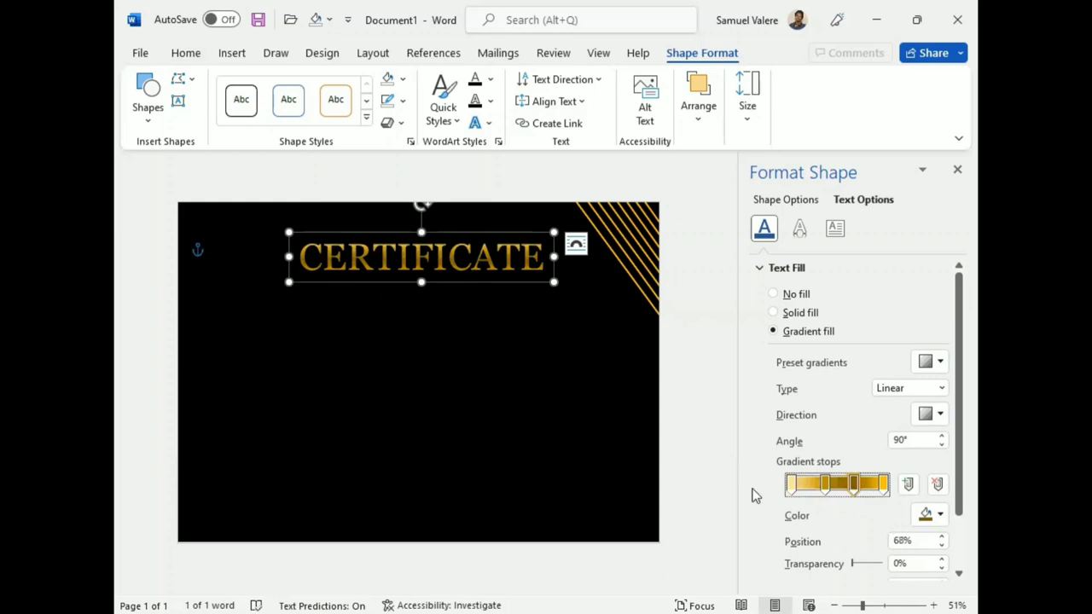
scroll(751, 495, down, 2)
click(942, 526)
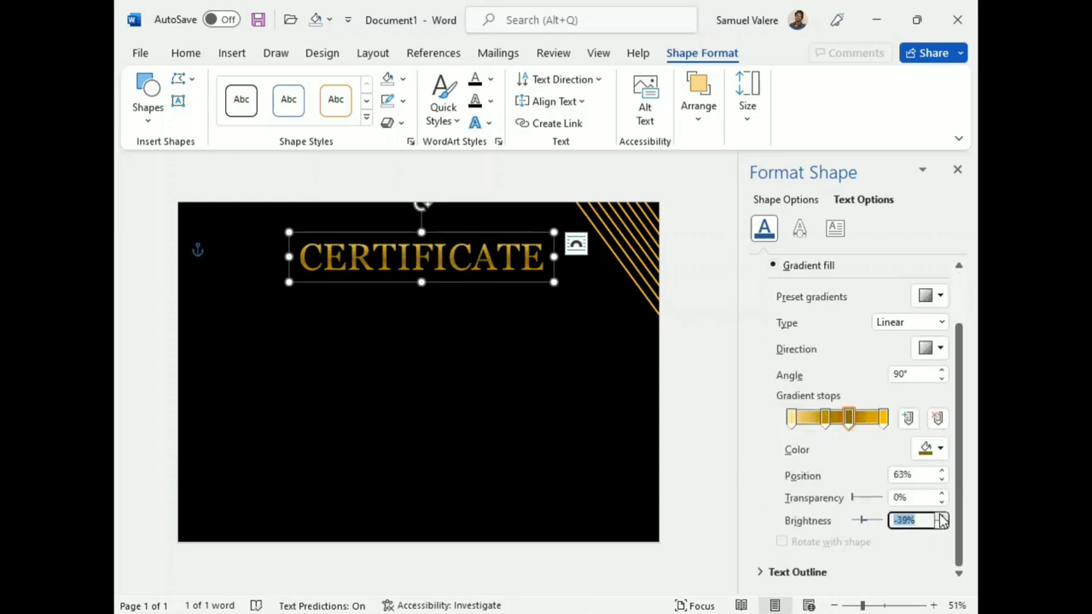
click(941, 516)
Step: Close Format Shape and shift the CERTIFICATE title slightly up and right
click(958, 170)
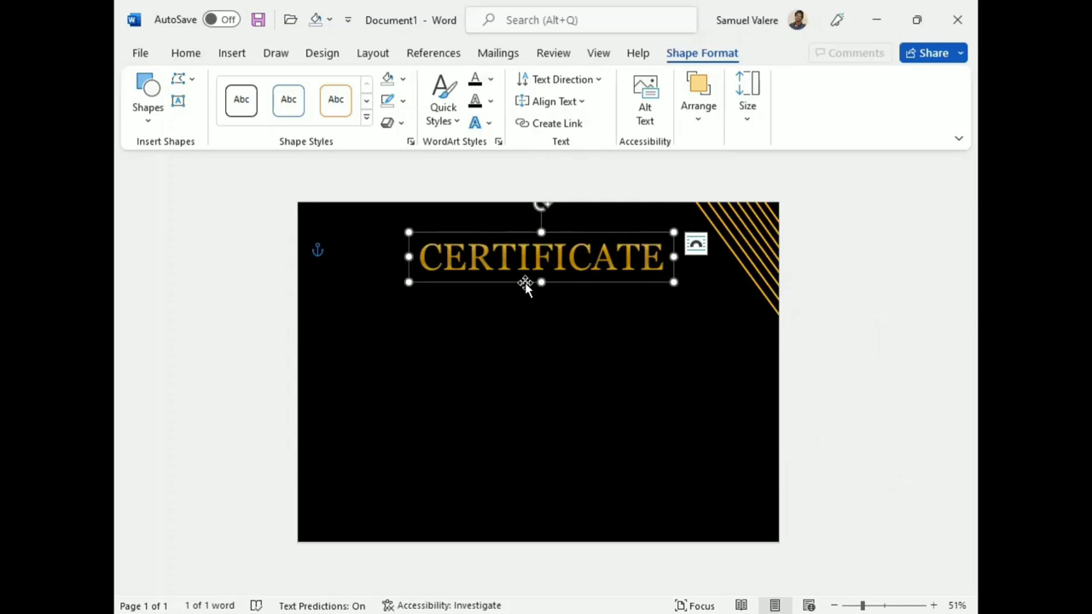
mouse_move(523, 279)
mouse_down()
mouse_move(520, 263)
mouse_move(516, 298)
mouse_up()
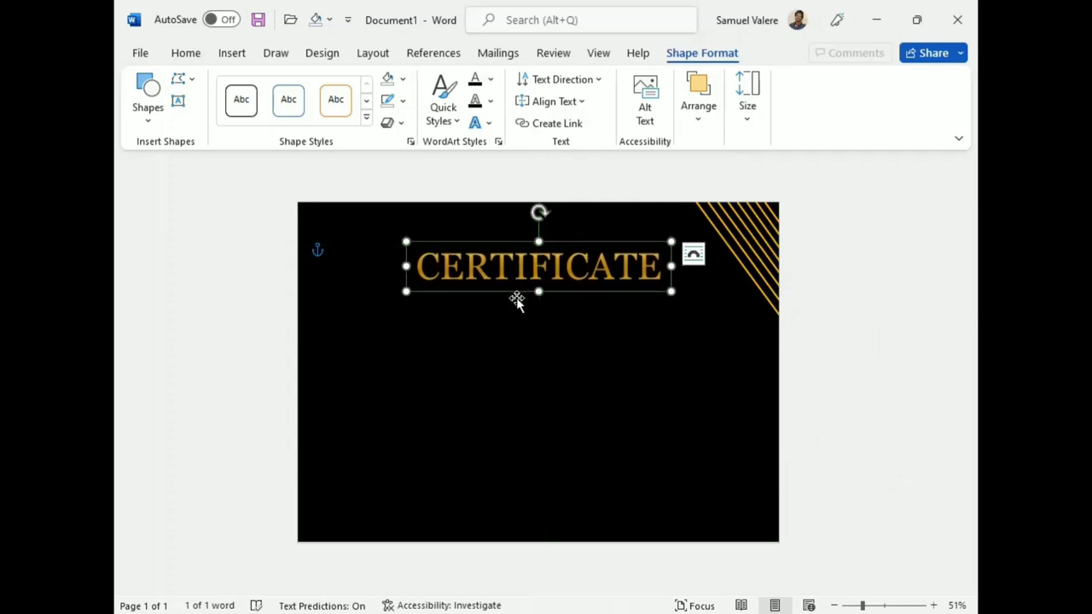
key(Right)
key(Right)
key(Right)
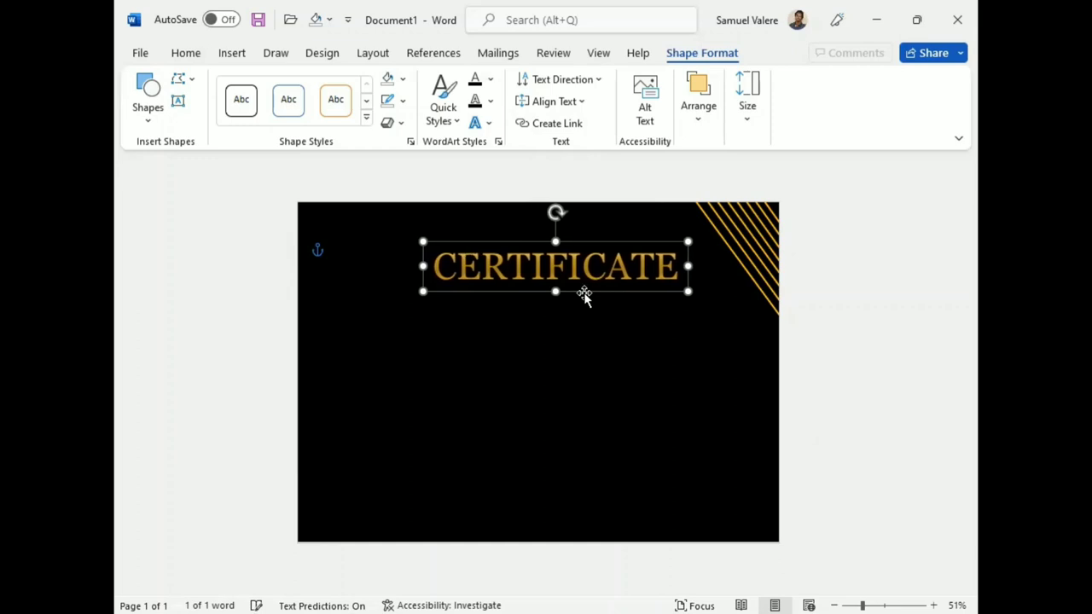
key(Right)
key(Right)
Step: Draw a second text box below the title reading 'Of Appreciation'
click(178, 103)
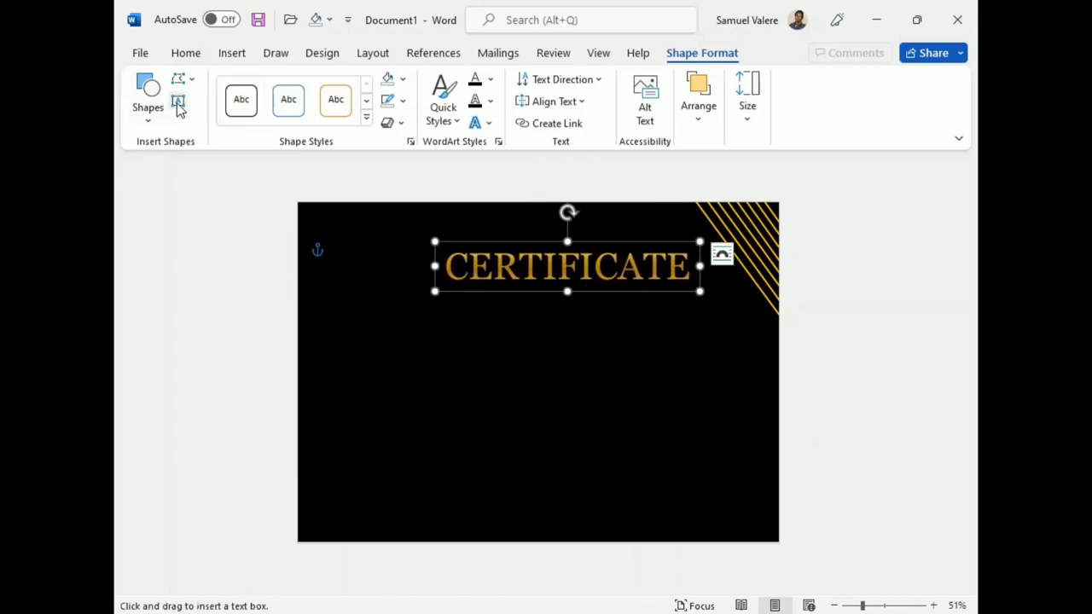
drag(533, 298, 687, 334)
text(Of Achievement)
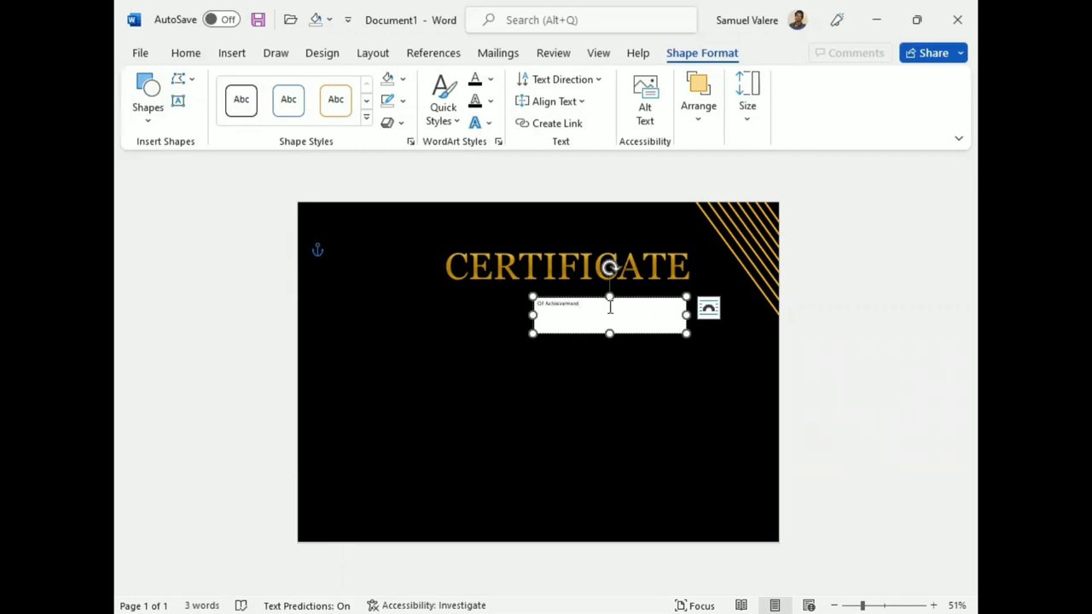
drag(584, 308, 547, 308)
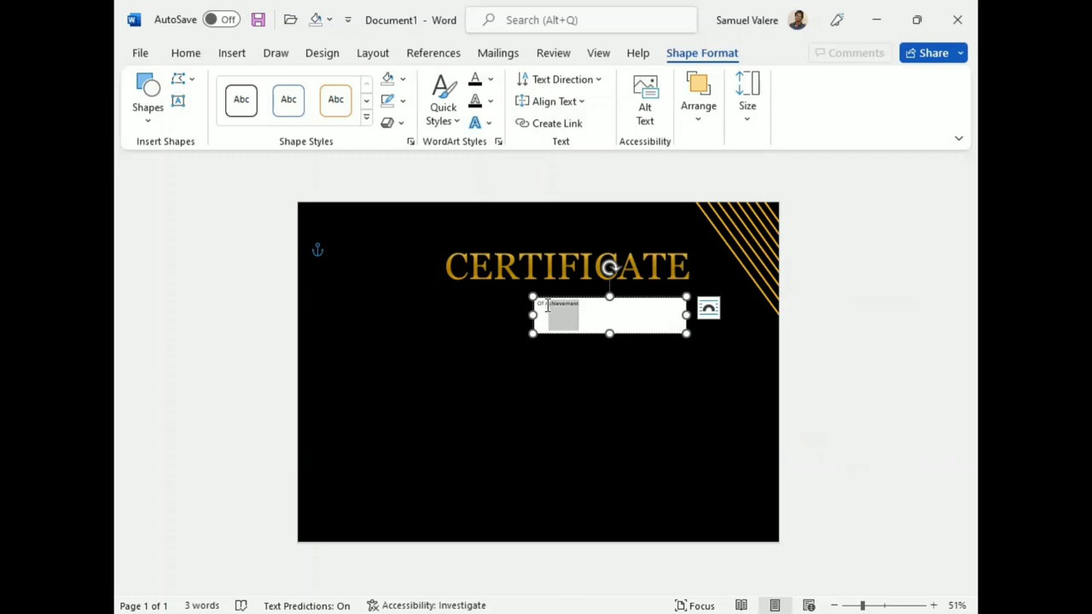
text(Appreciatio)
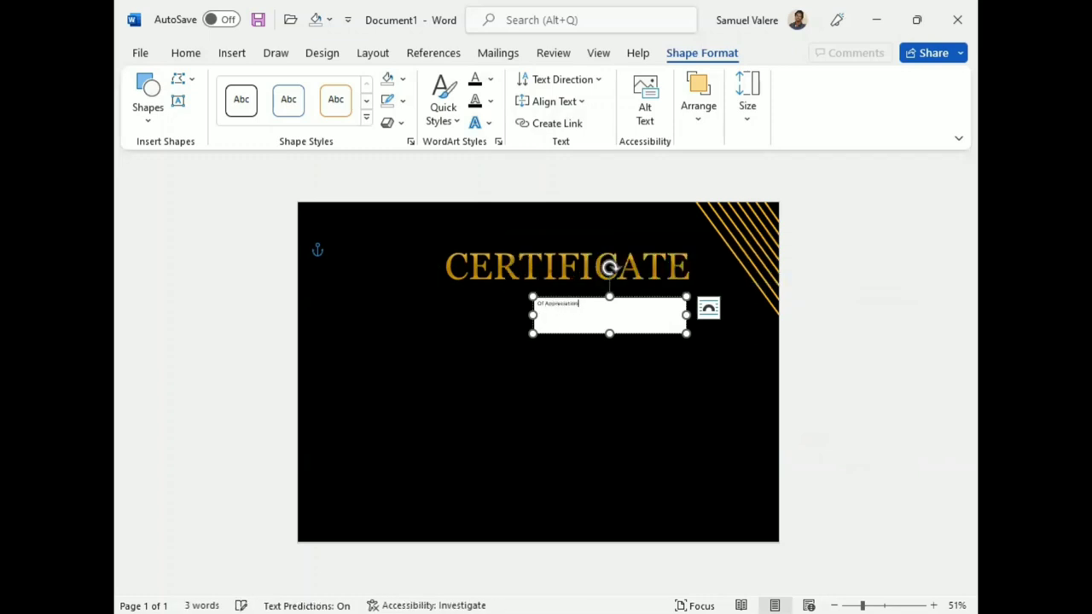
Step: Format the subtitle as centred, uppercase Georgia at 26 pt
triple_click(557, 307)
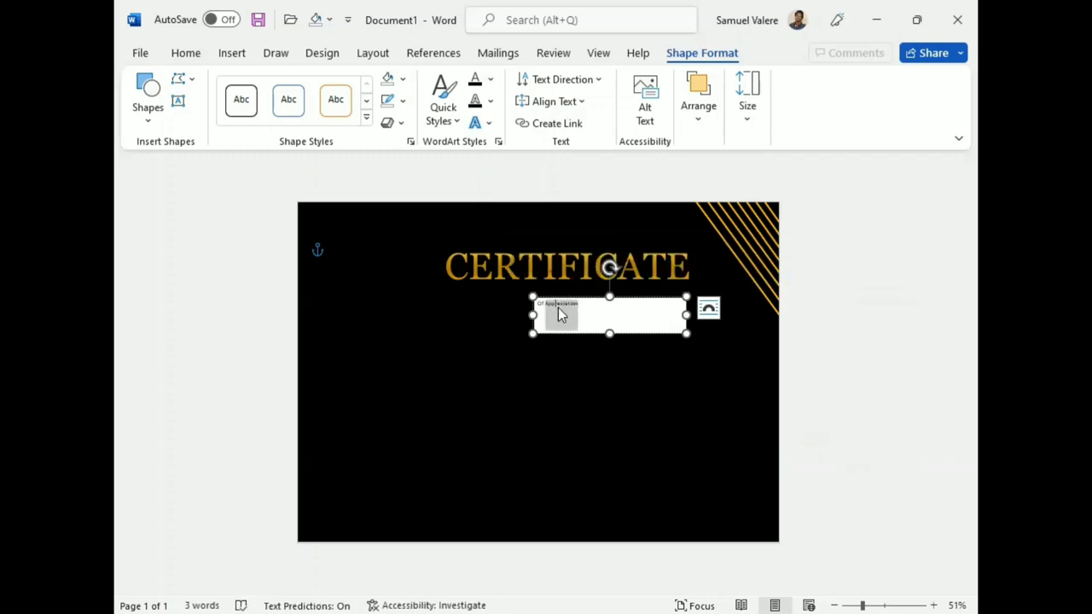
click(185, 53)
click(481, 102)
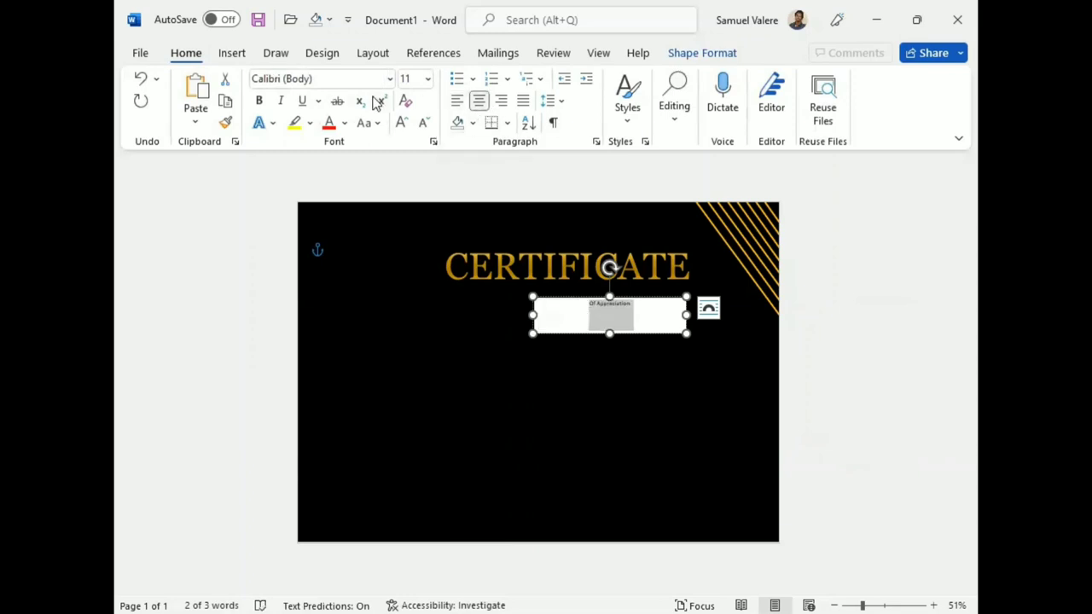
click(378, 123)
click(403, 188)
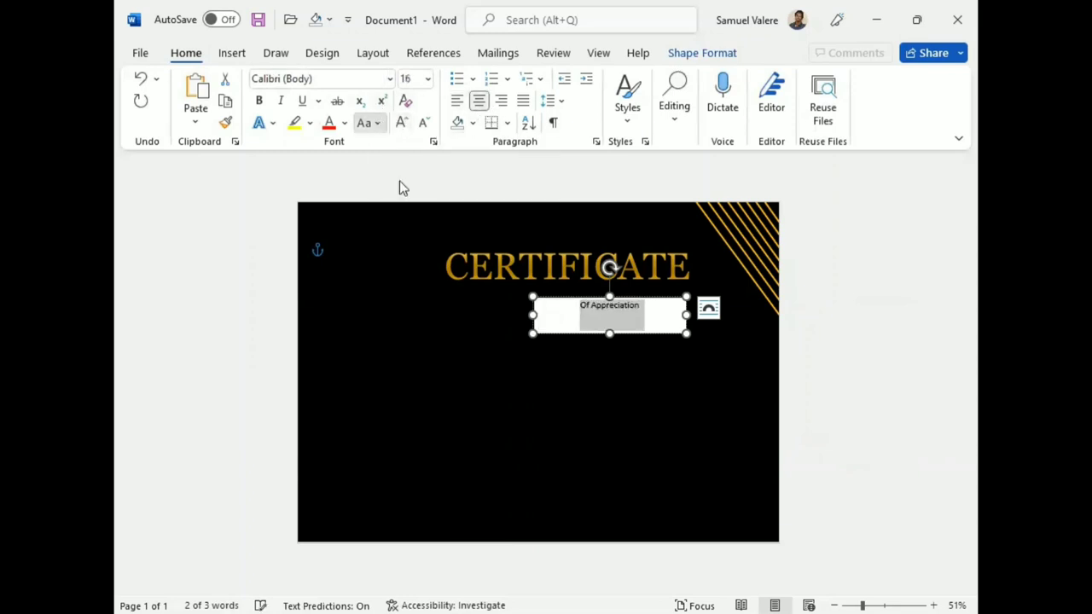
click(340, 80)
text(Georgia)
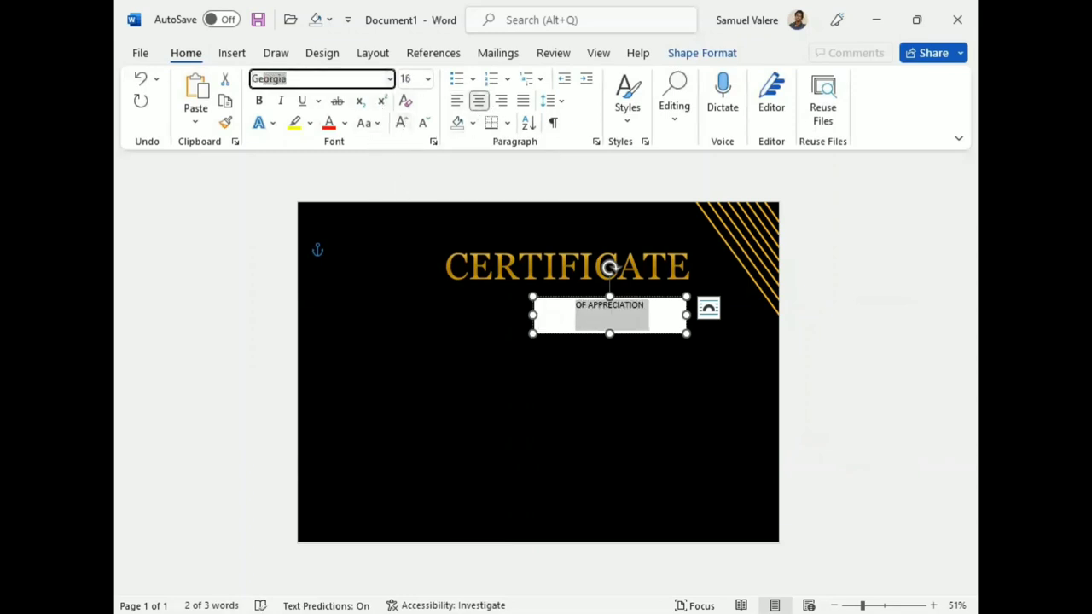
key(Return)
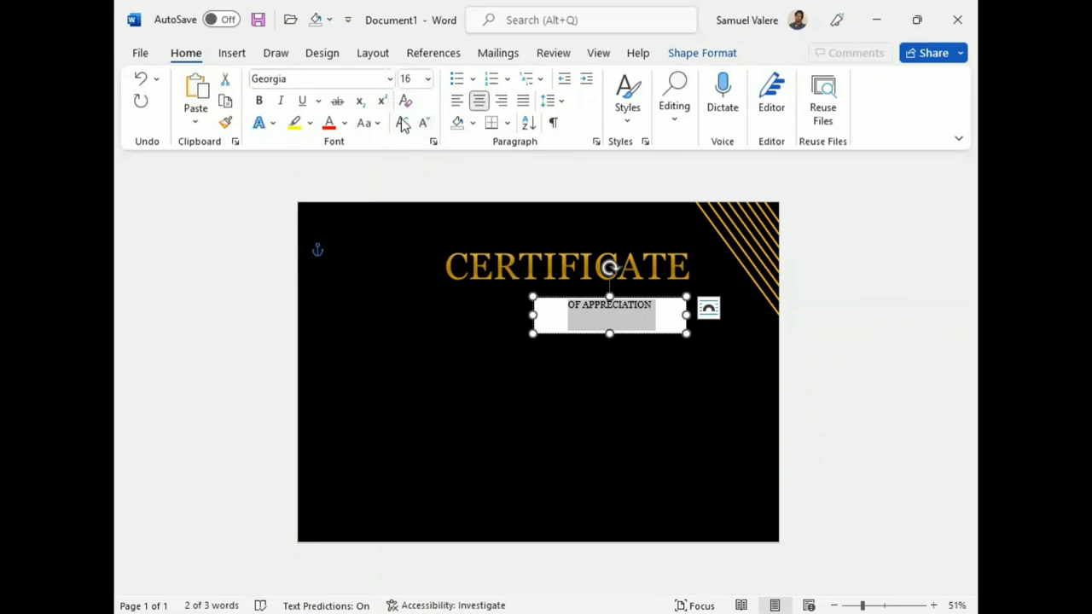
click(403, 124)
click(403, 124)
click(403, 124)
click(403, 124)
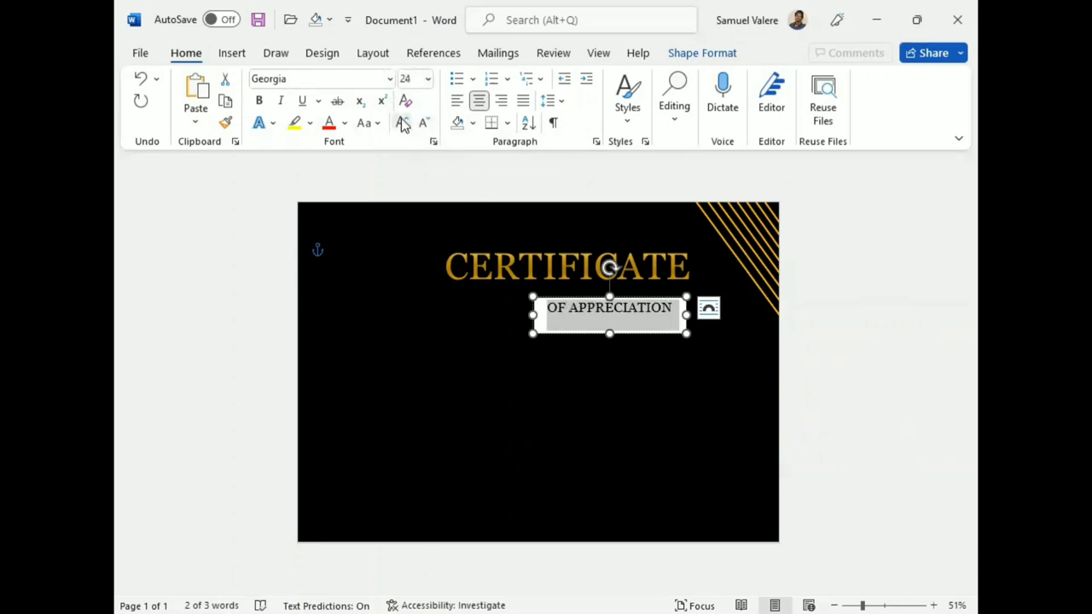
click(403, 124)
Step: Remove the subtitle box's fill and outline and give its text a light colour
click(608, 321)
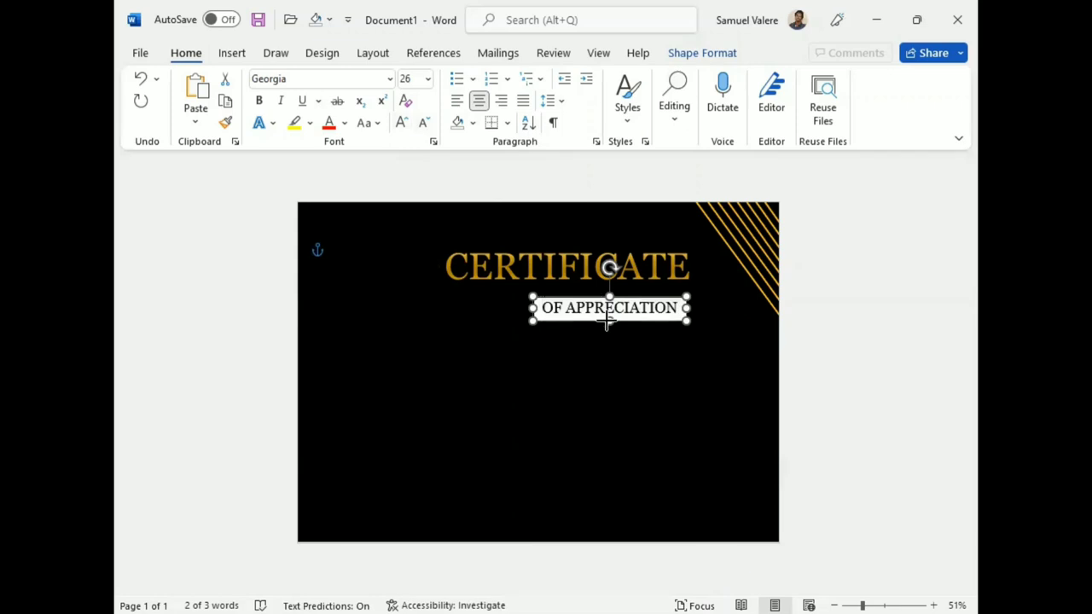
click(702, 54)
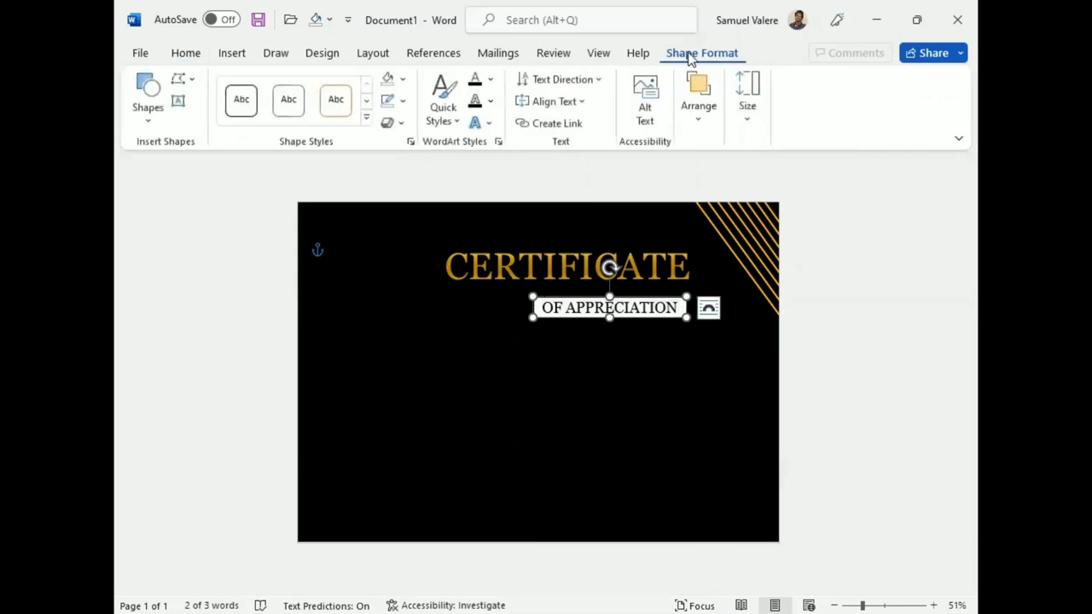
click(403, 79)
click(421, 264)
click(403, 101)
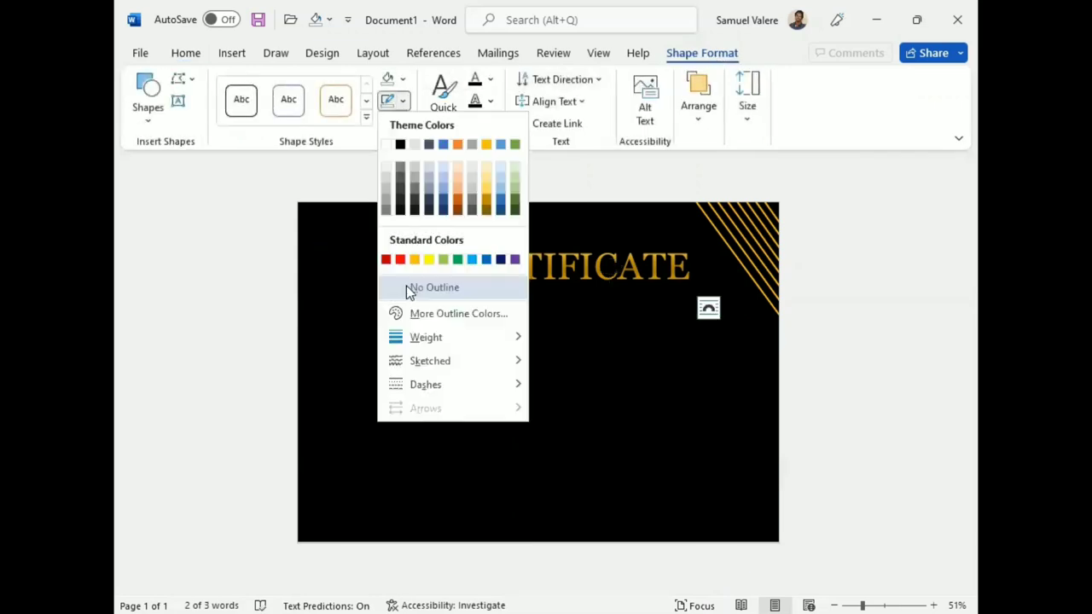
click(408, 288)
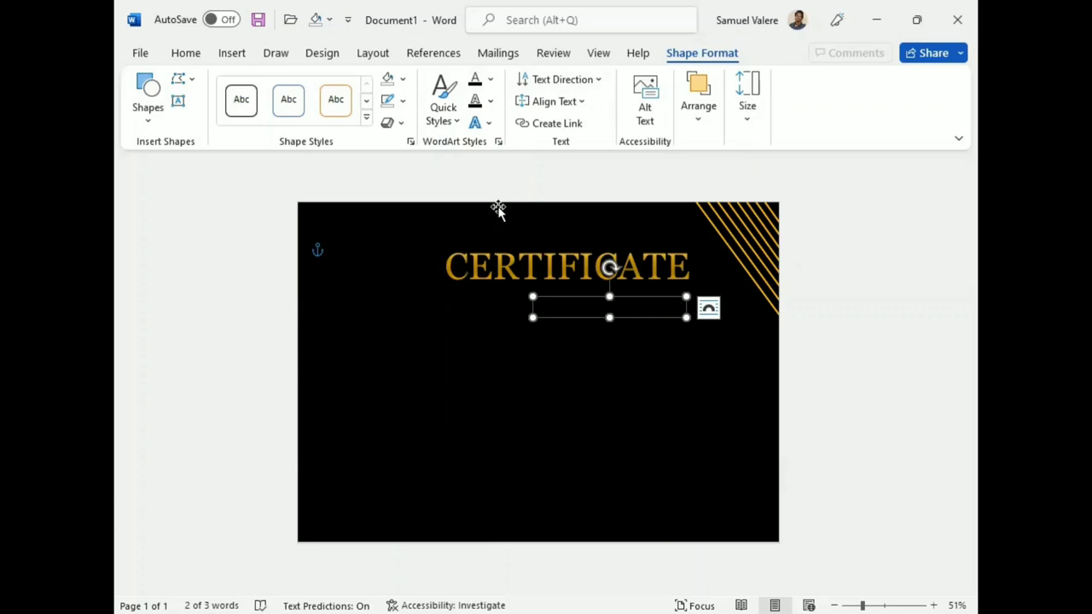
click(491, 79)
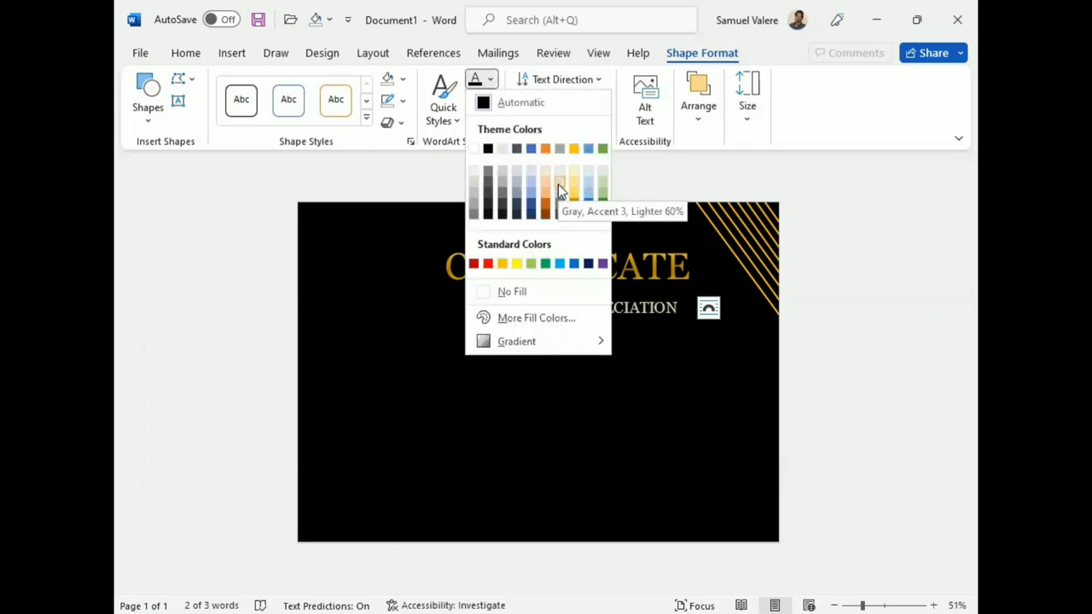
click(632, 318)
Step: Move the OF APPRECIATION box up and left, just under CERTIFICATE's right end
drag(634, 319, 649, 309)
key(Up)
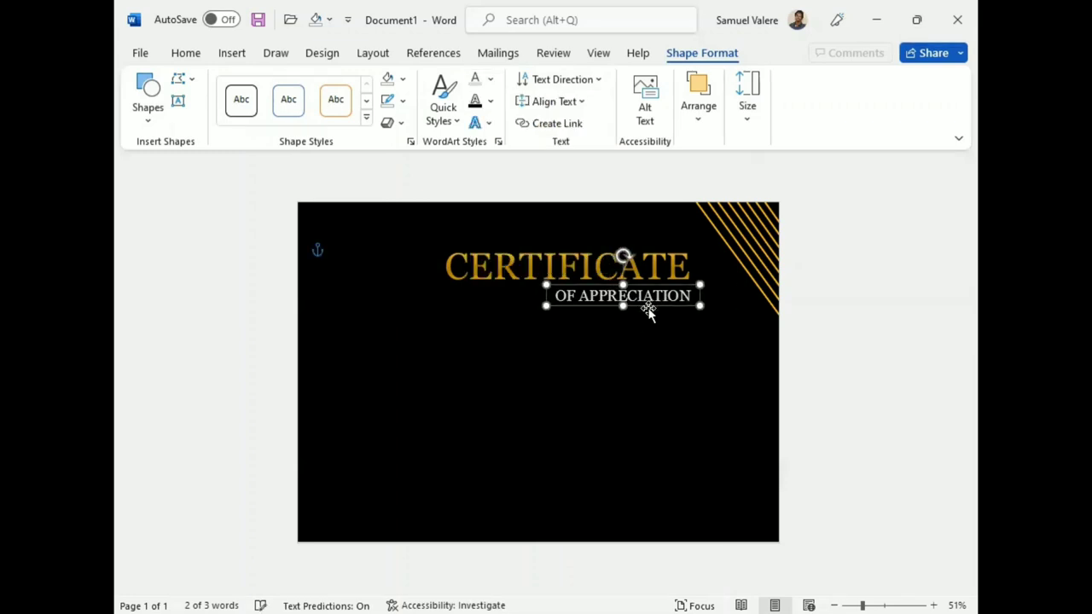
key(Up)
key(Up)
key(Up)
key(Left)
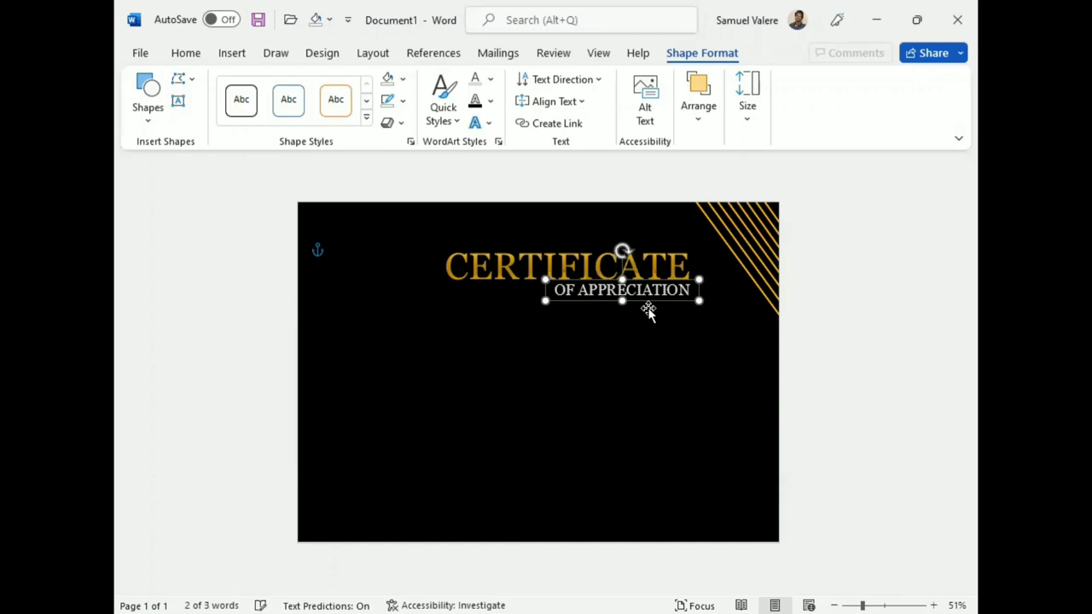
key(Left)
key(Left)
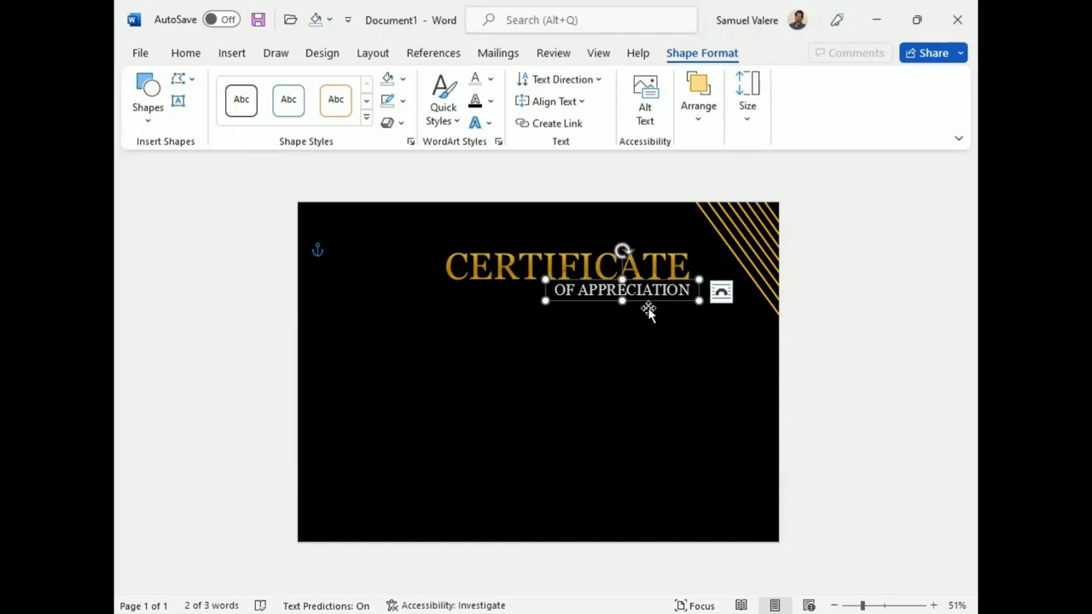
Step: Copy a gold line, level it under OF APPRECIATION extending left beneath CERTIFICATE, weight 1½ pt
click(744, 269)
drag(744, 269, 608, 318)
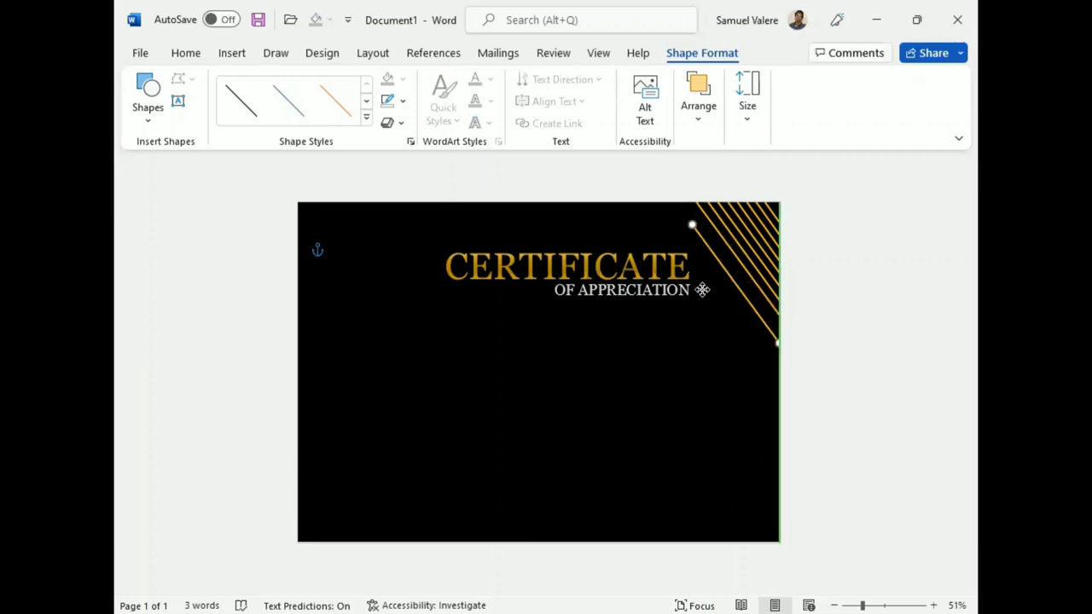
drag(653, 377, 691, 300)
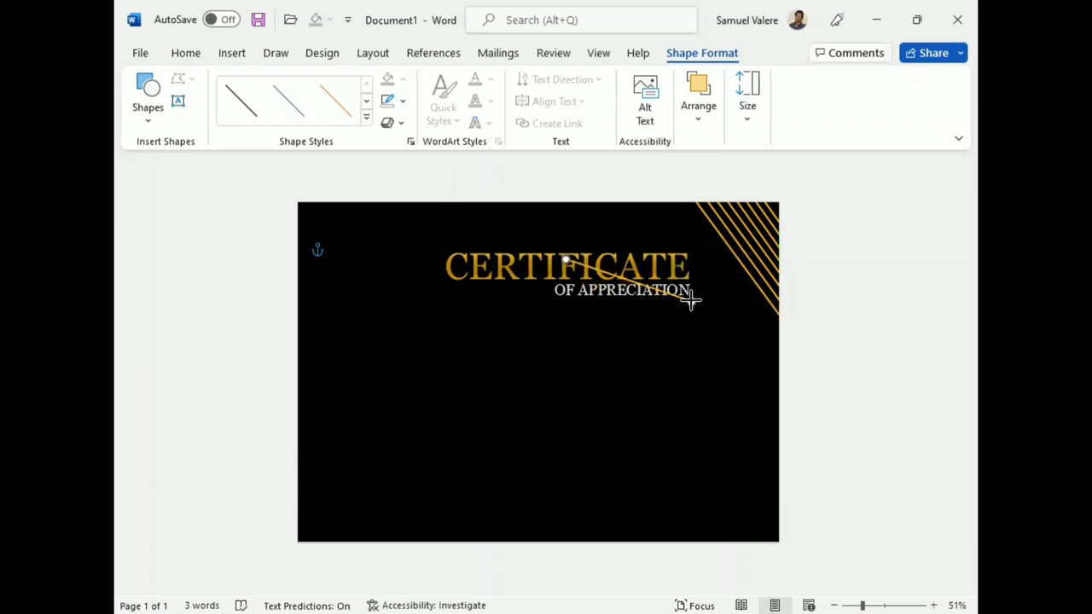
mouse_move(564, 256)
mouse_down()
mouse_move(555, 299)
mouse_move(606, 296)
mouse_up()
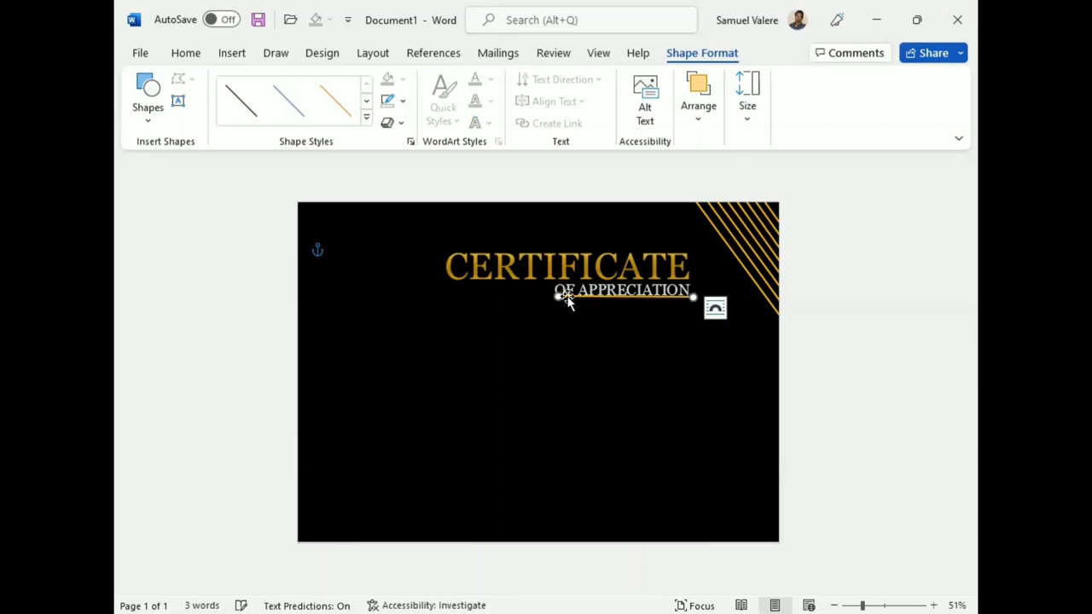
drag(559, 297, 458, 297)
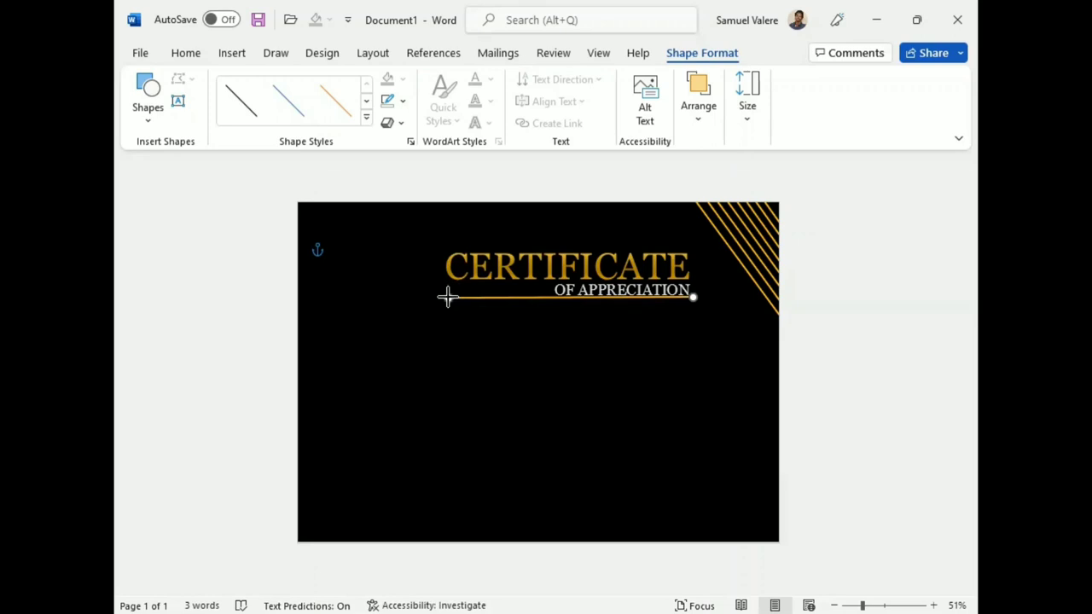
key(Down)
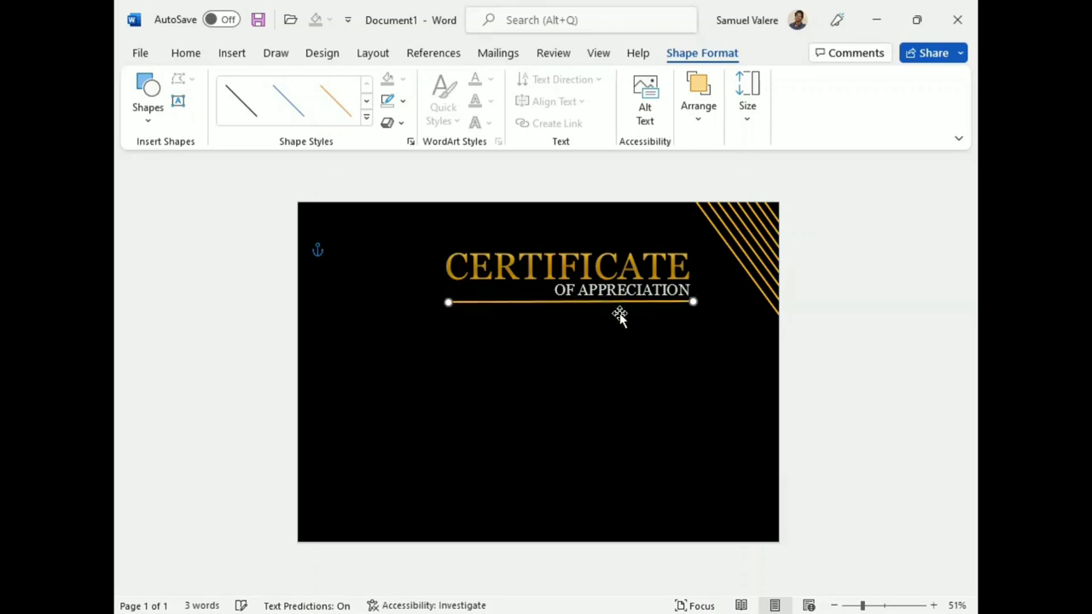
click(402, 101)
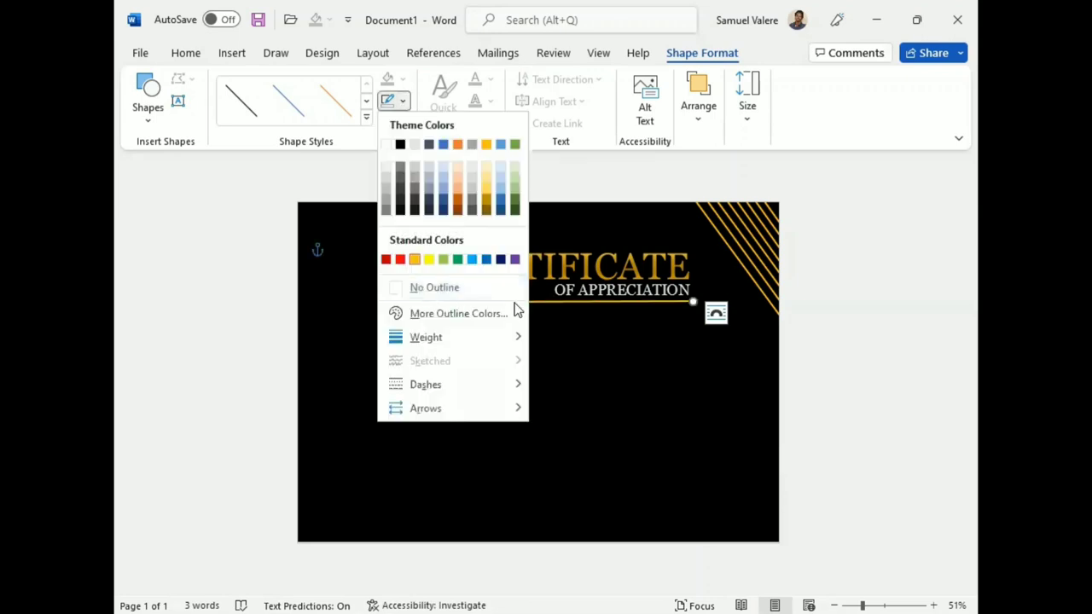
mouse_move(518, 337)
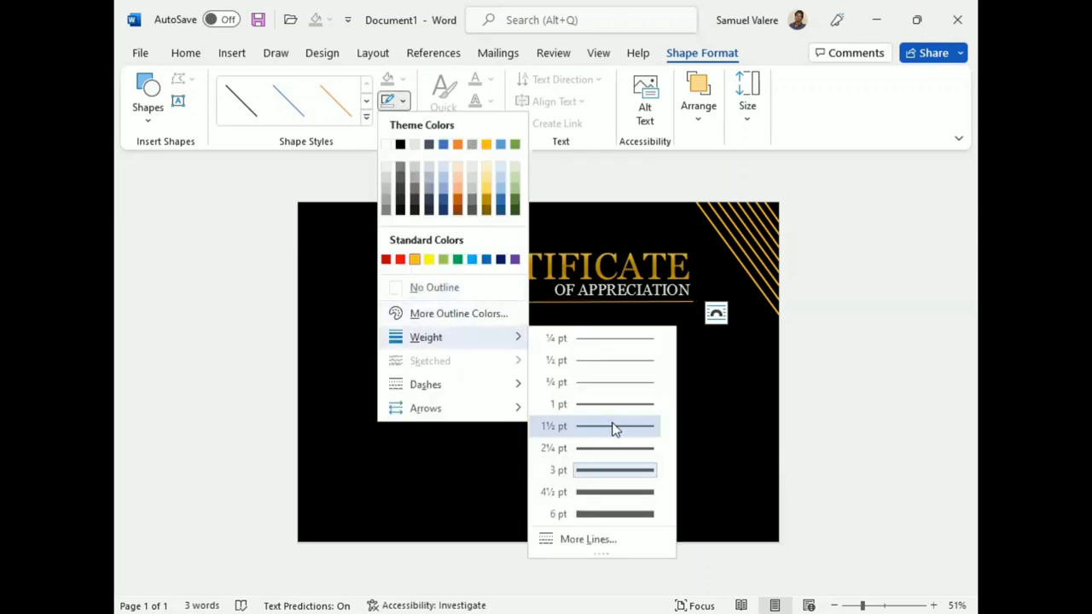
click(614, 419)
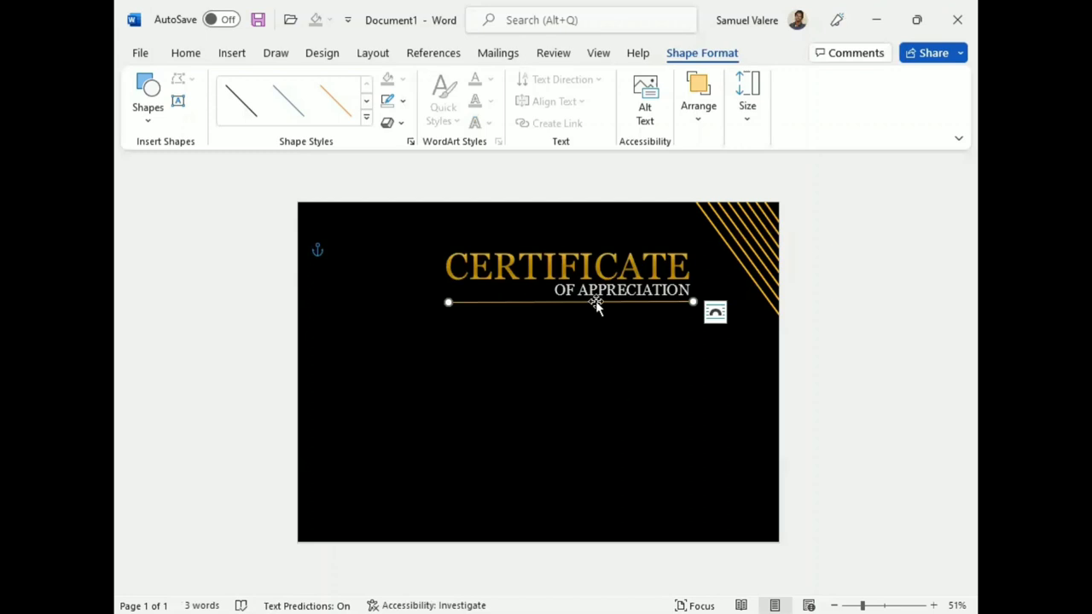
click(588, 266)
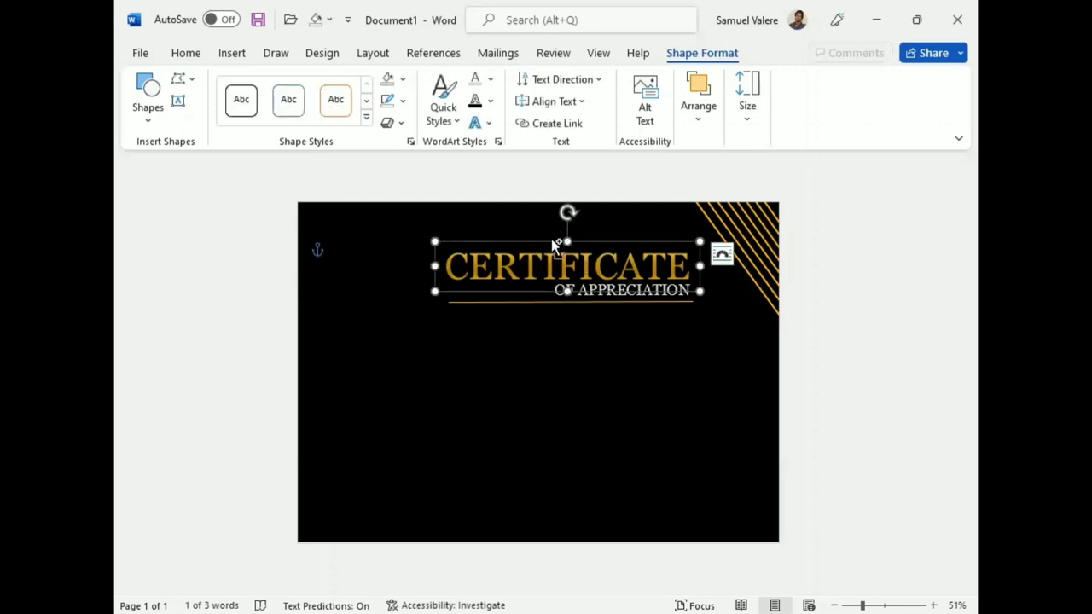
Step: Duplicate the CERTIFICATE title box below the gold line and replace its text with the recipient's name
key(ctrl+d)
drag(559, 292, 557, 373)
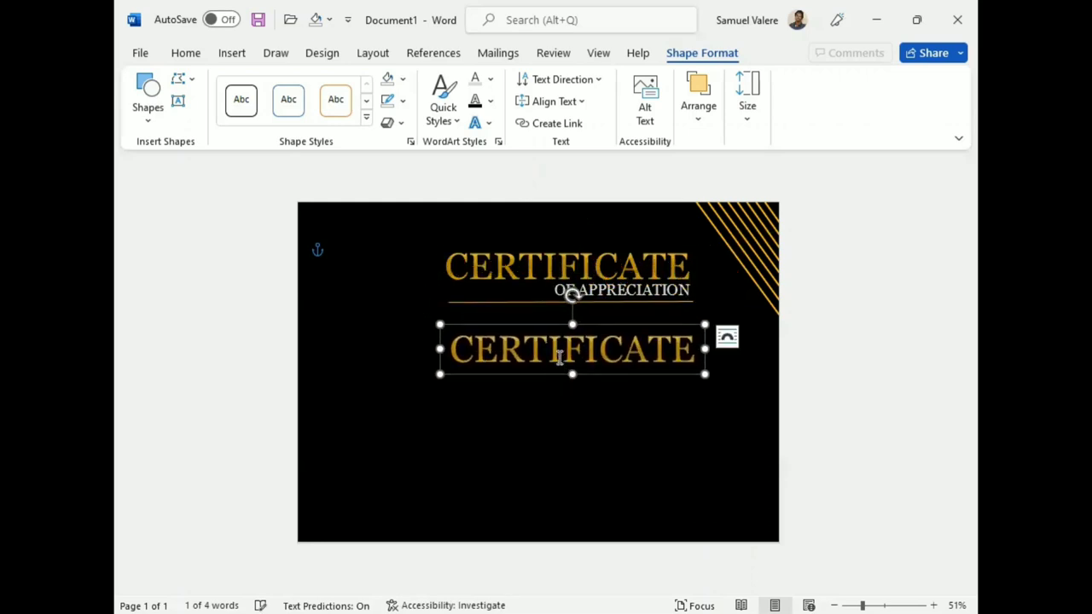
right_click(563, 357)
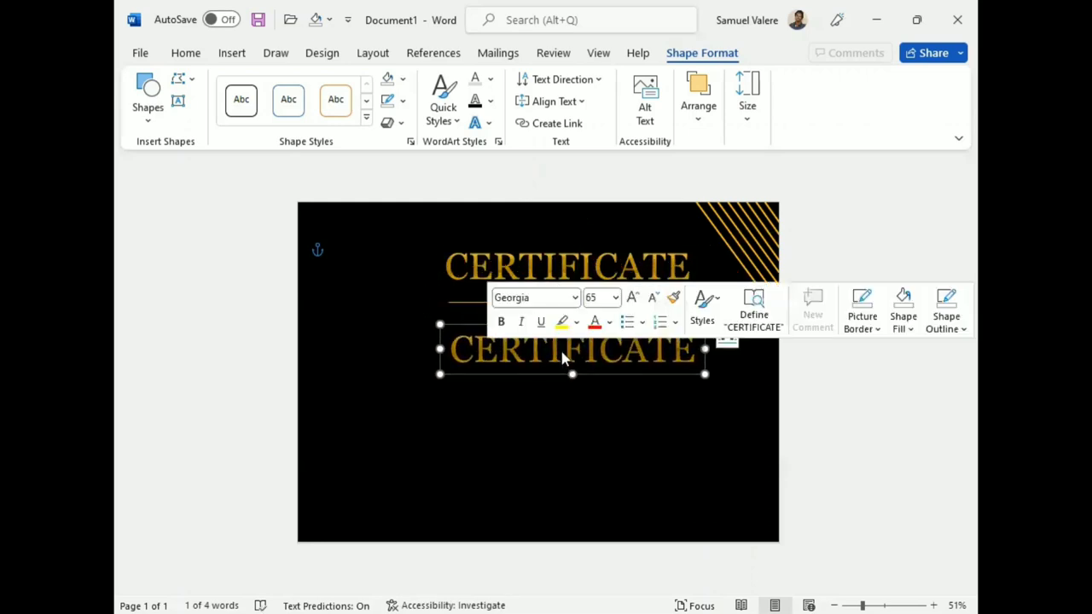
key(BackSpace)
text(Val)
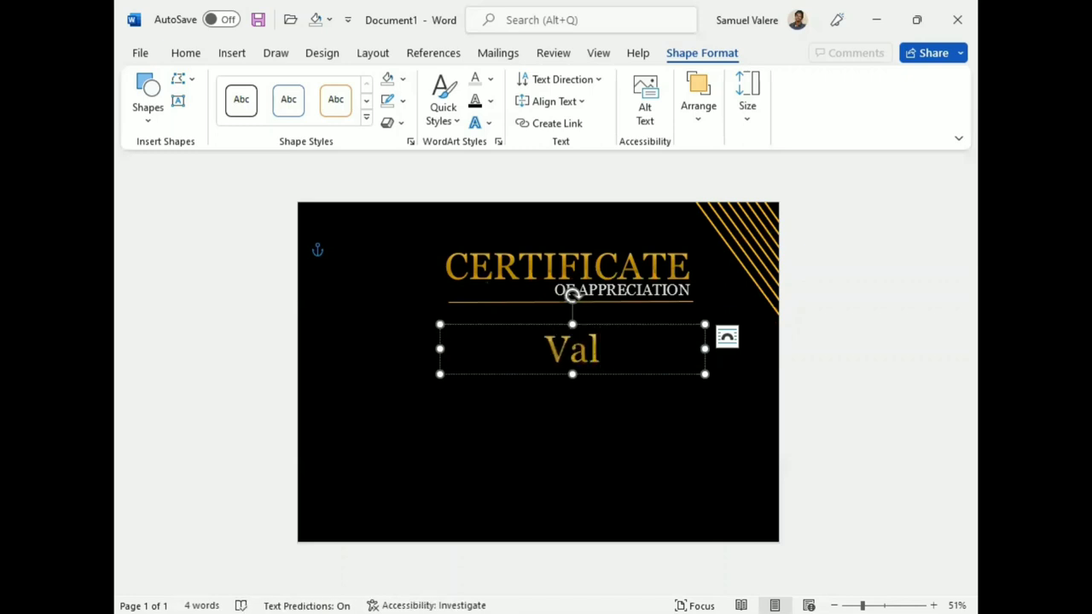
text(eria James)
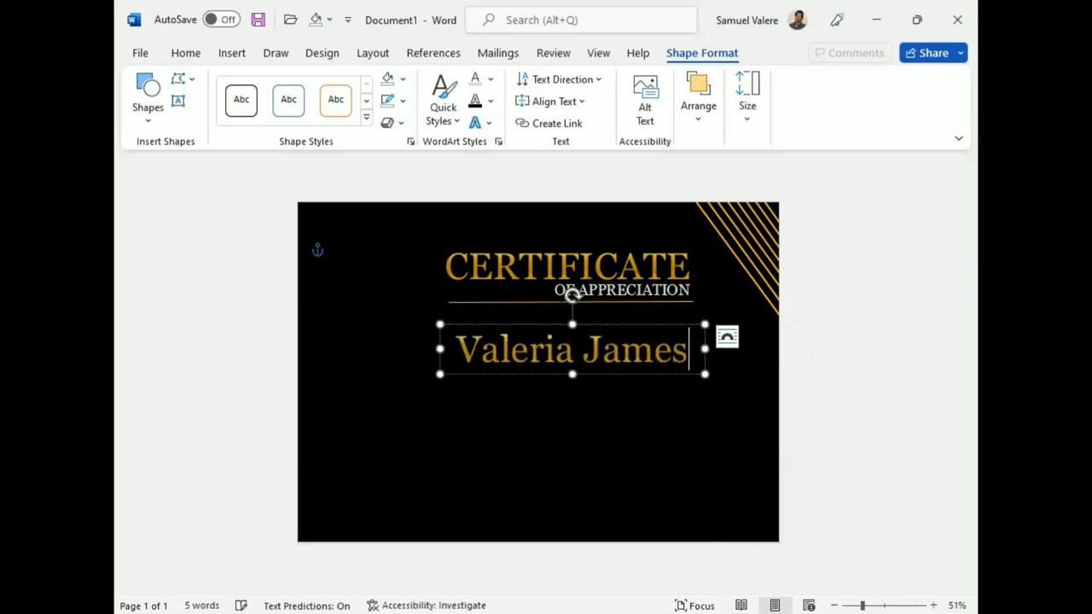
Step: Set the name to bold Edwardian Script ITC at 100 pt and stretch its box taller
triple_click(573, 350)
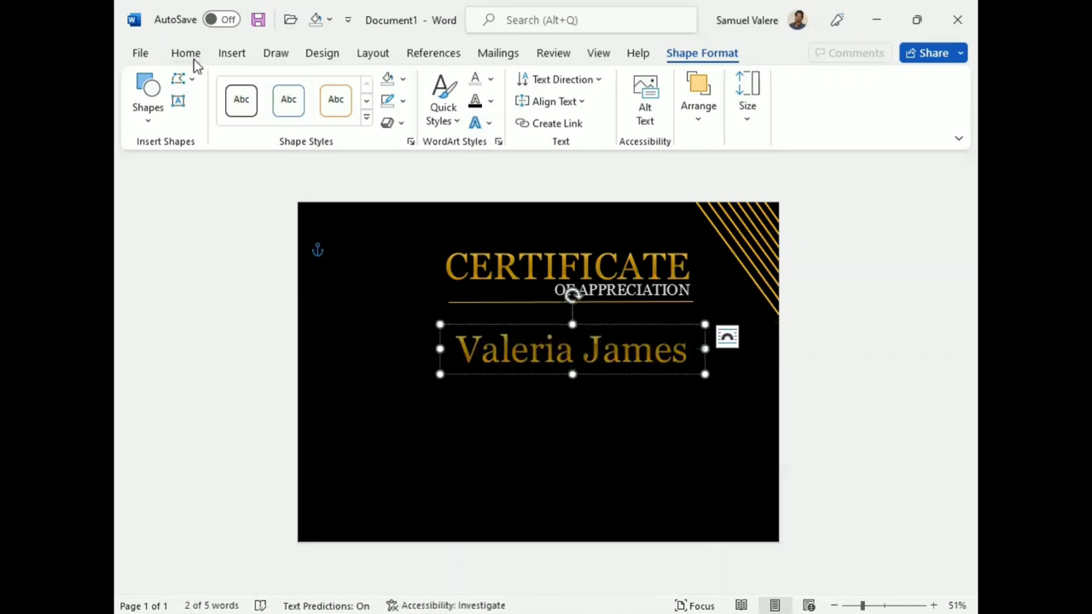
click(193, 56)
click(316, 79)
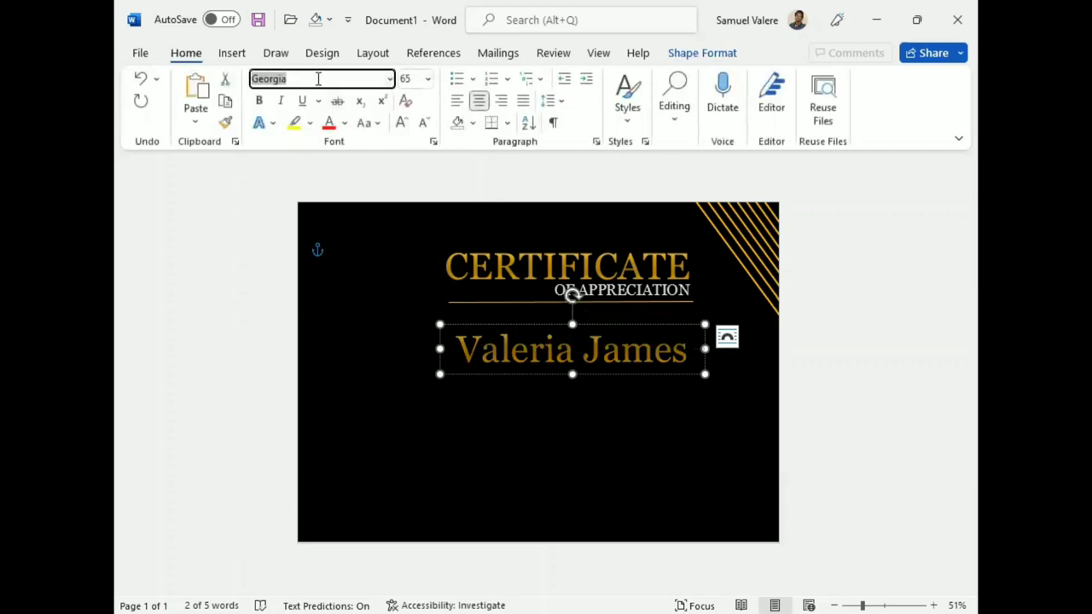
text(Edwardian Script ITC)
key(Return)
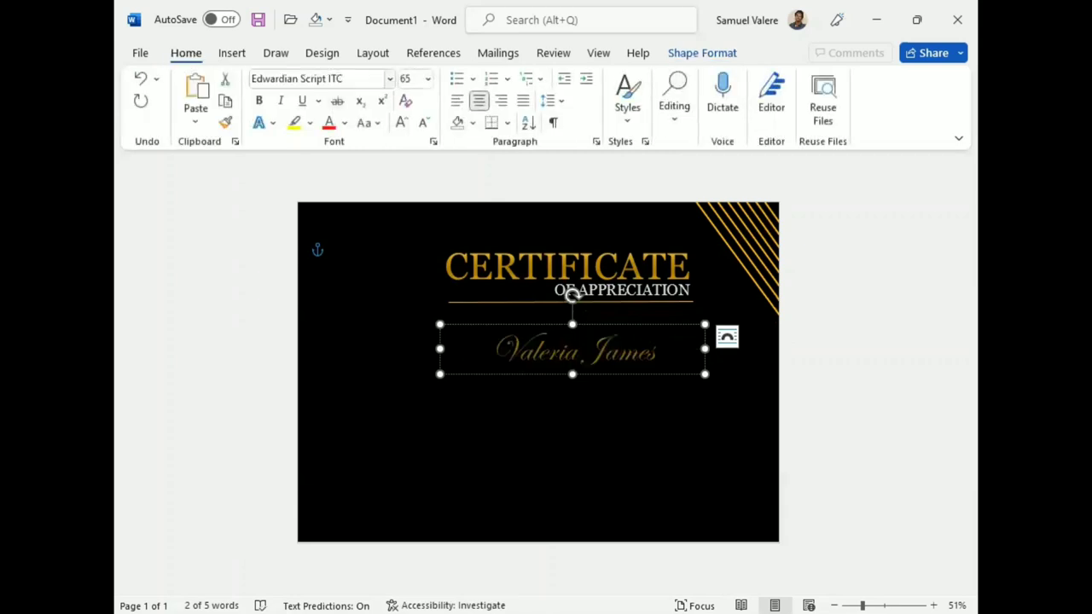
click(402, 123)
click(402, 124)
click(402, 124)
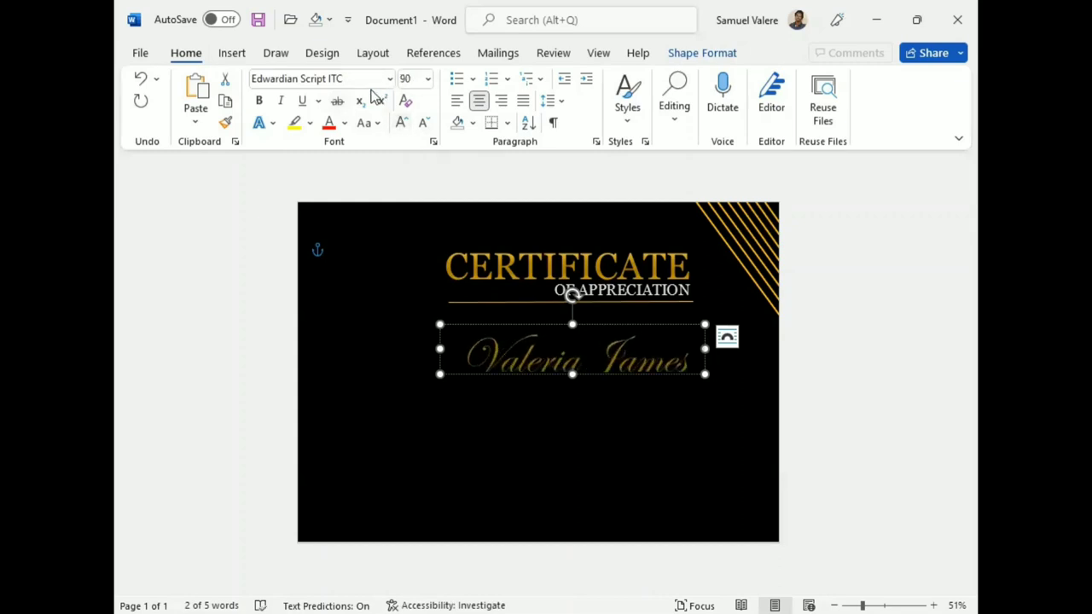
click(259, 101)
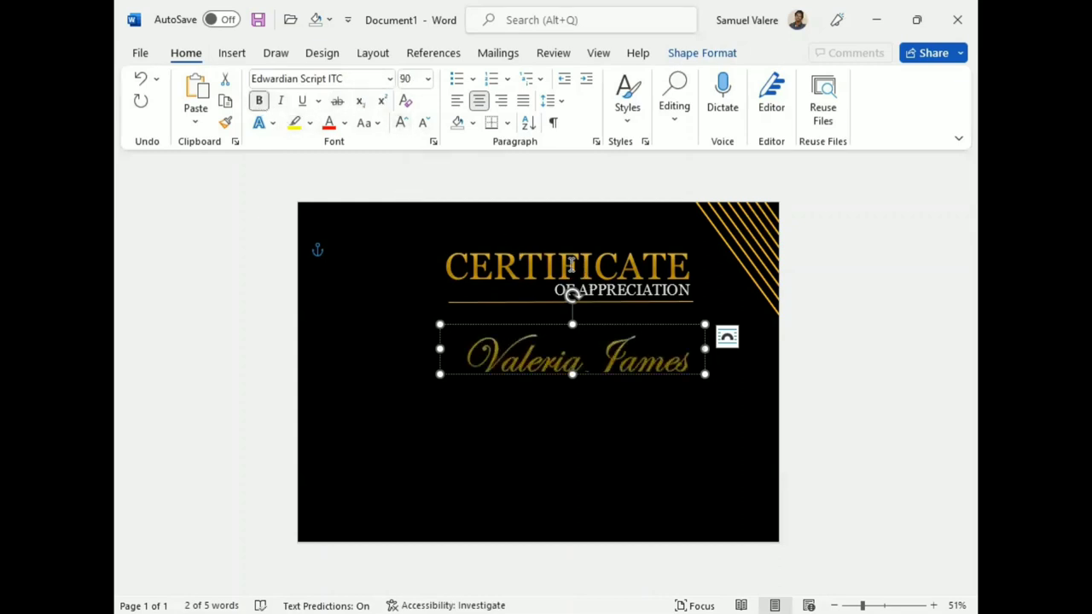
click(402, 124)
drag(572, 373, 569, 394)
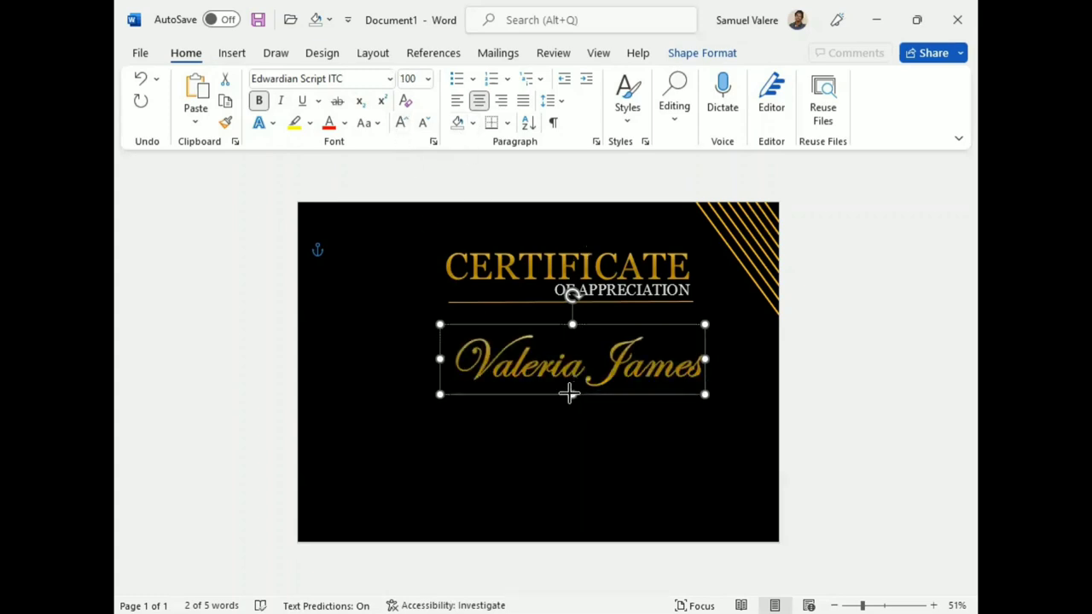
click(686, 52)
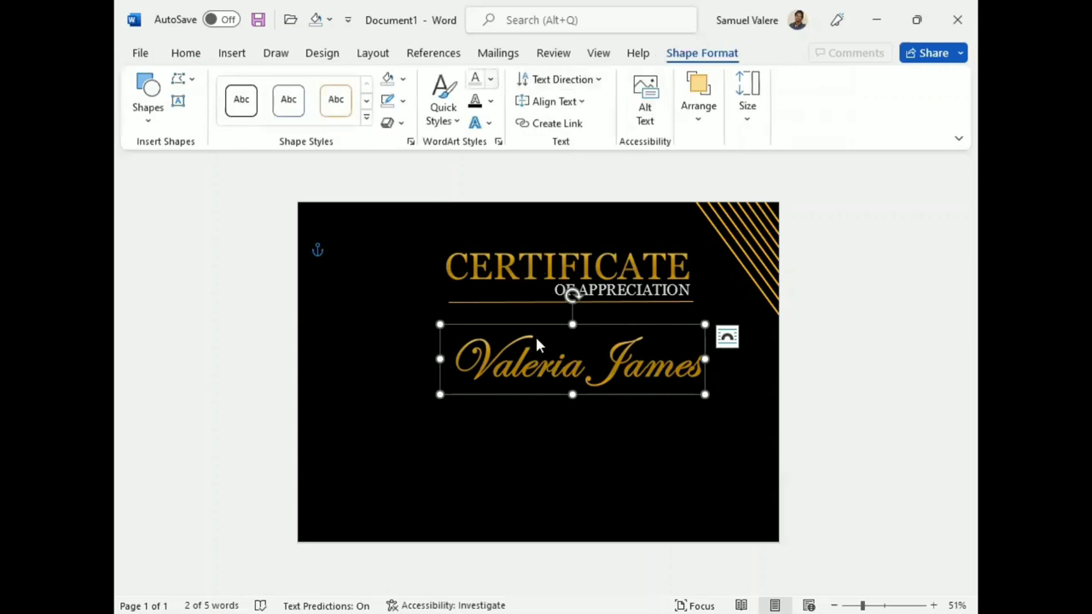
click(491, 78)
Step: Give the name gradient a lighter gold first stop and move the stops to 30%, 75% and about 93%
mouse_move(518, 342)
click(680, 558)
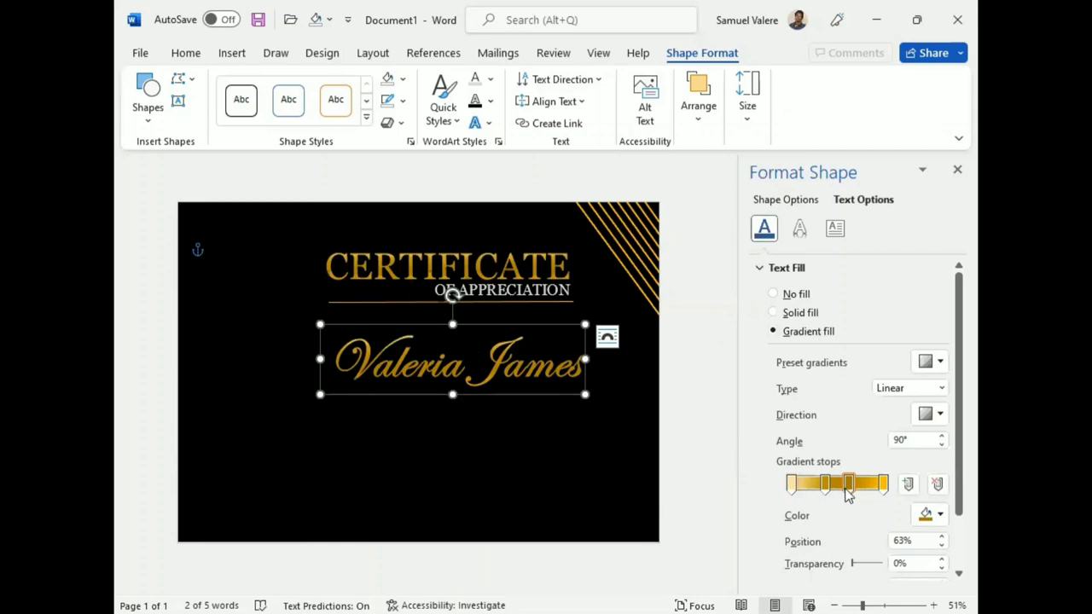
drag(792, 486, 859, 487)
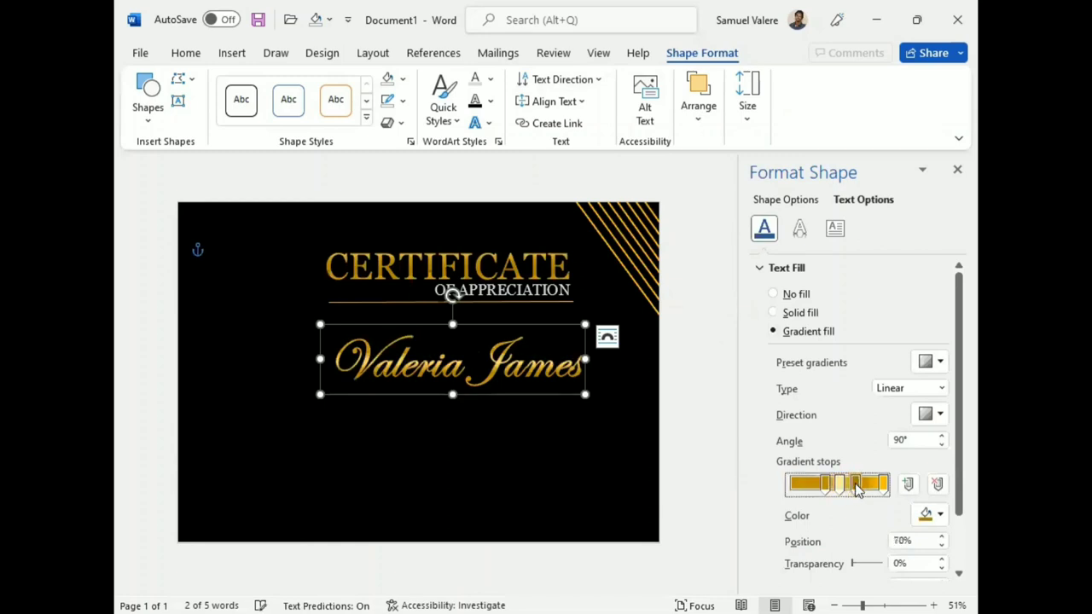
click(801, 487)
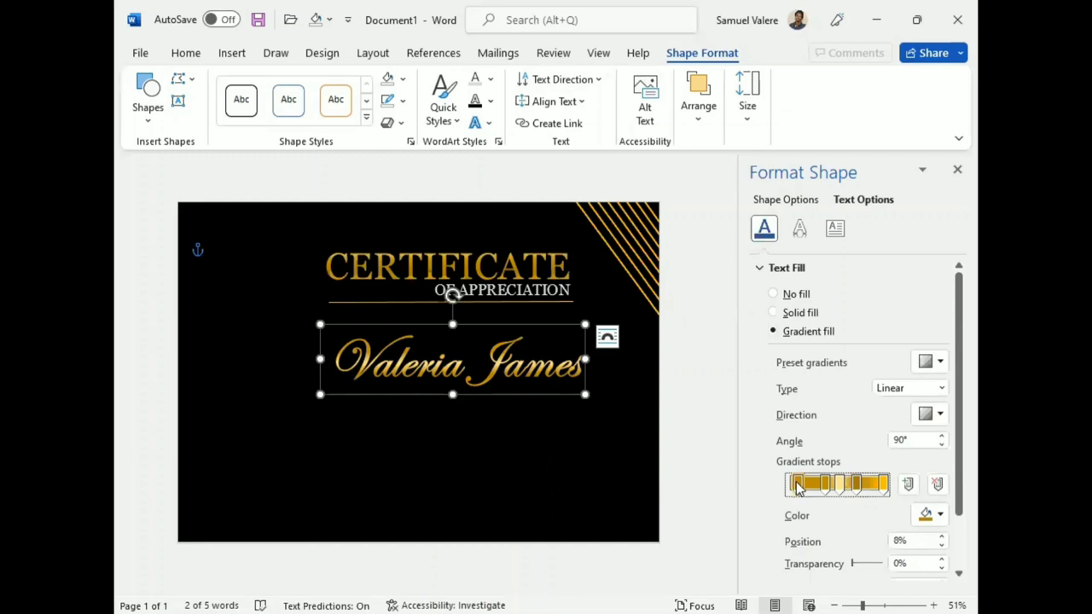
click(930, 514)
click(939, 387)
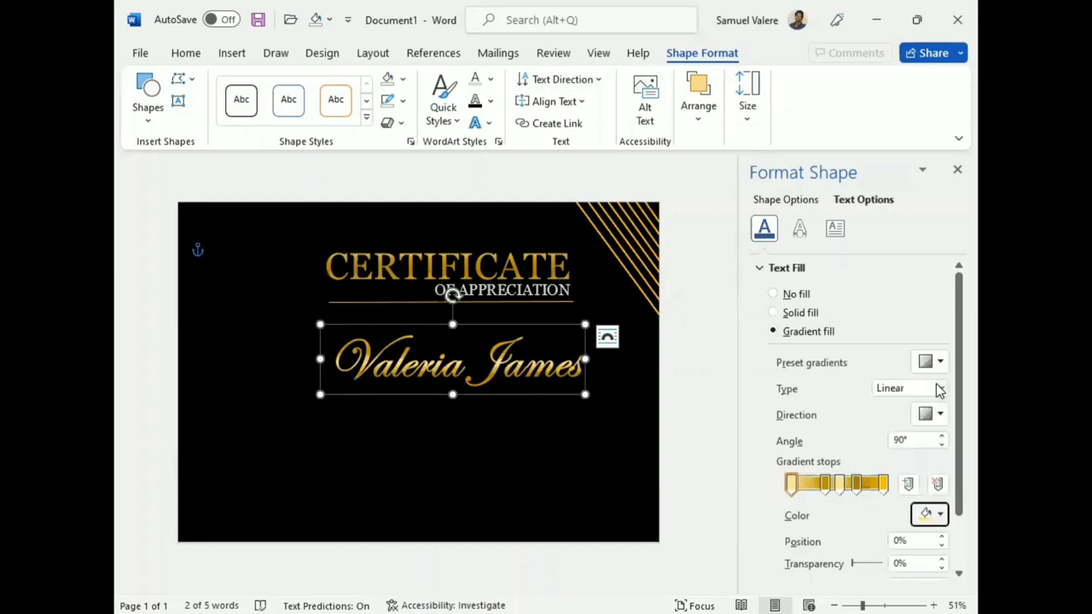
drag(824, 484, 819, 485)
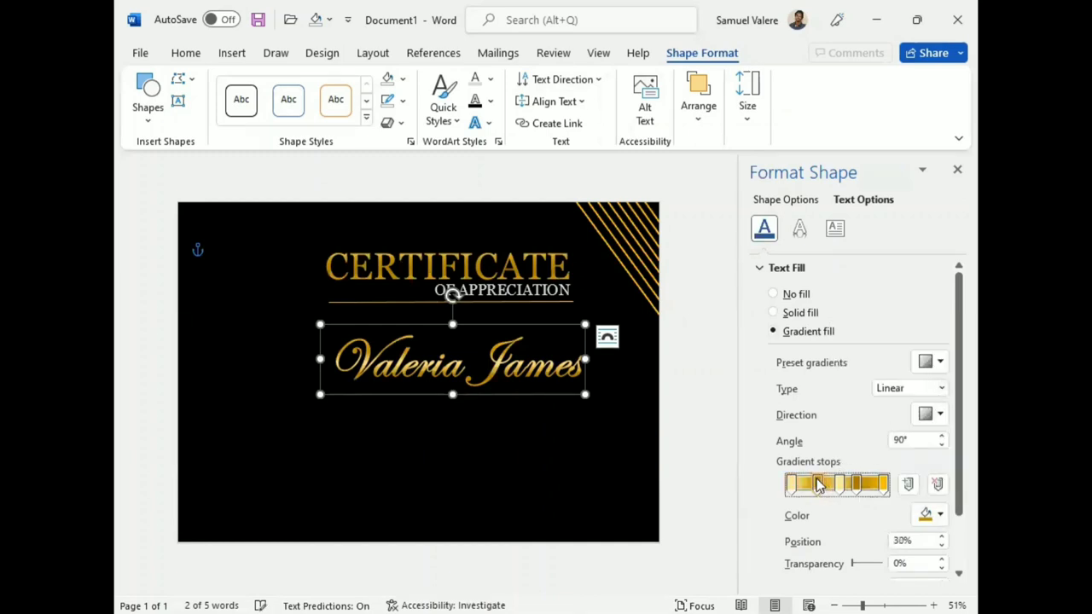
click(860, 484)
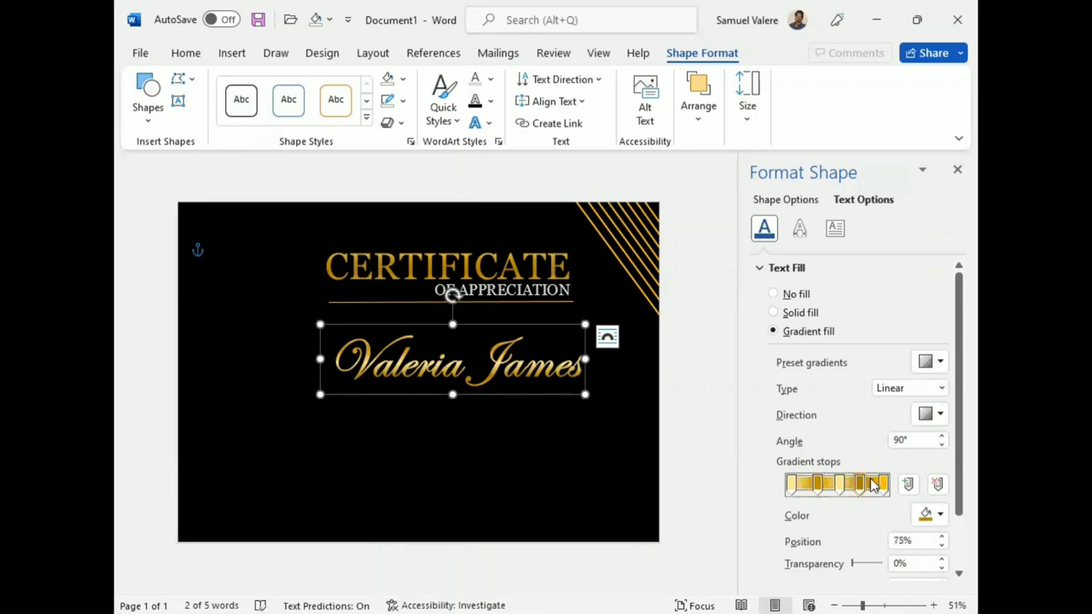
mouse_move(884, 485)
mouse_down()
mouse_move(854, 491)
mouse_move(882, 488)
mouse_move(866, 489)
mouse_up()
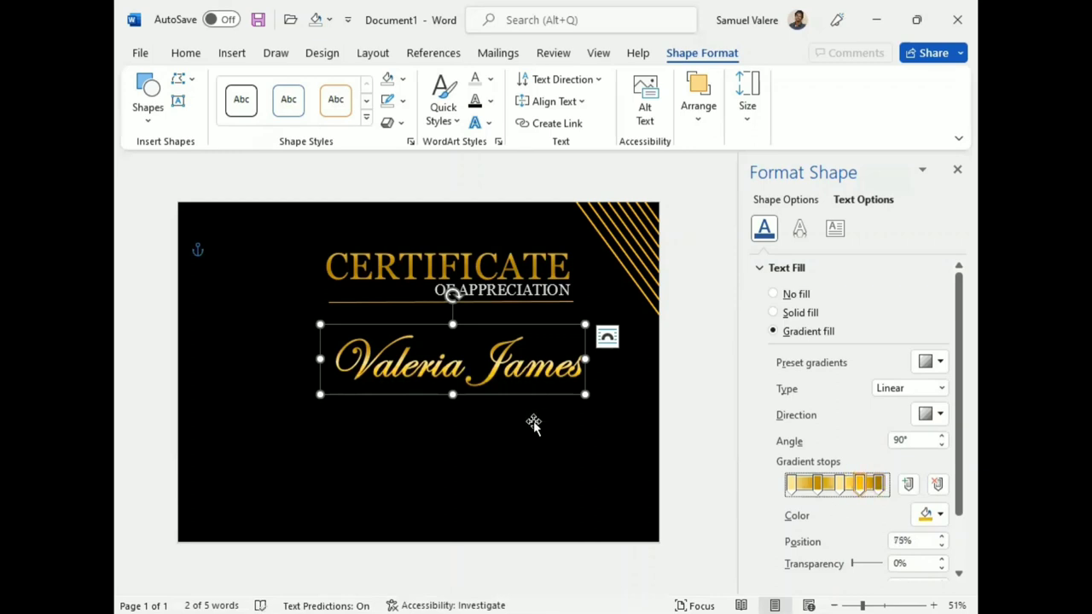
Step: Close Format Shape, increase the name two font sizes, and widen and heighten its box
click(956, 172)
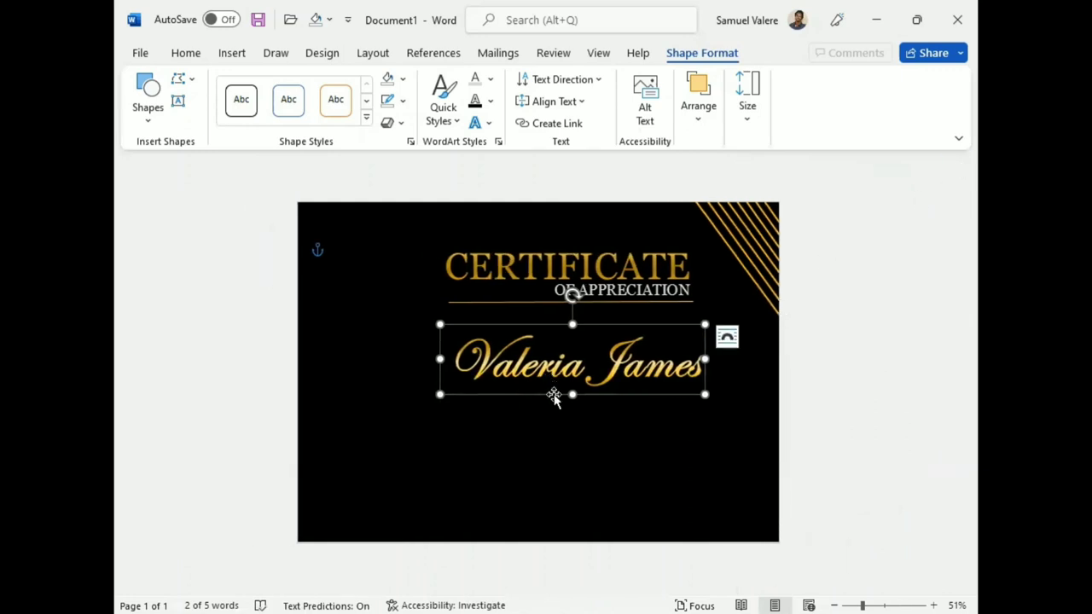
triple_click(556, 367)
click(593, 308)
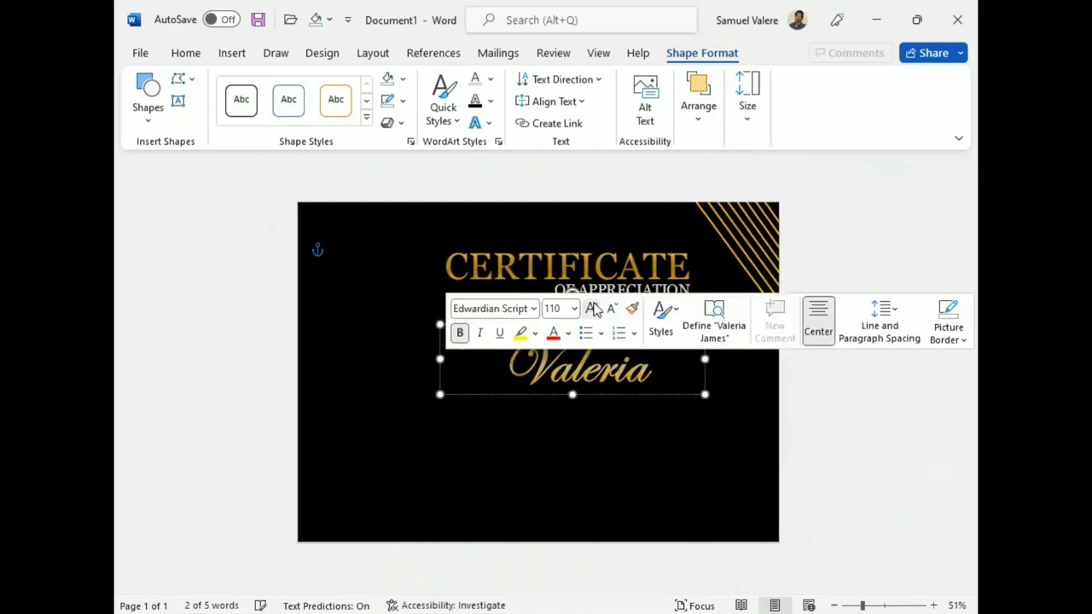
click(593, 308)
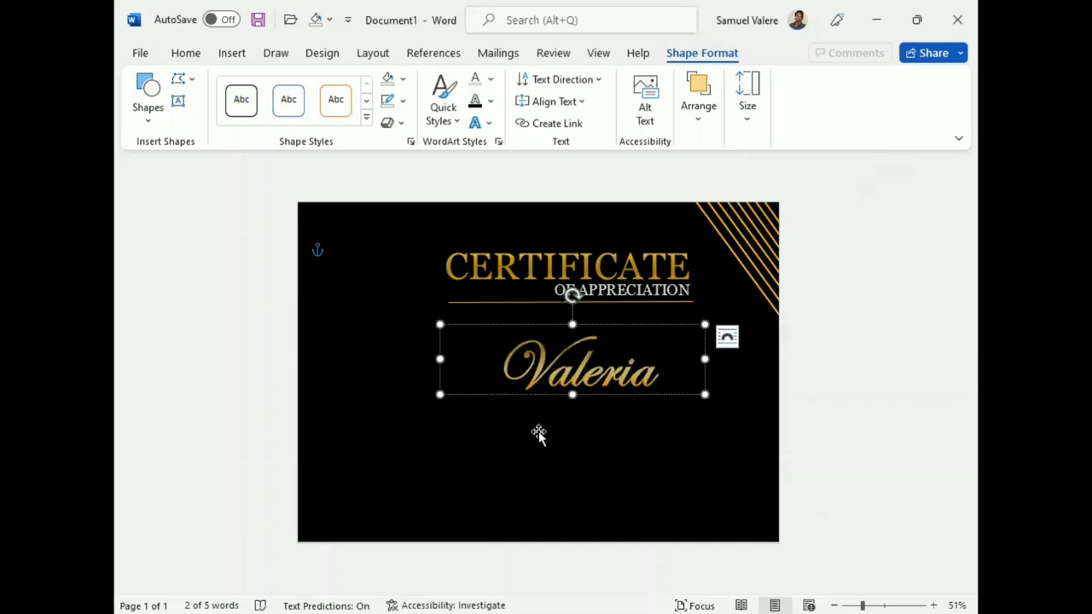
drag(439, 359, 387, 359)
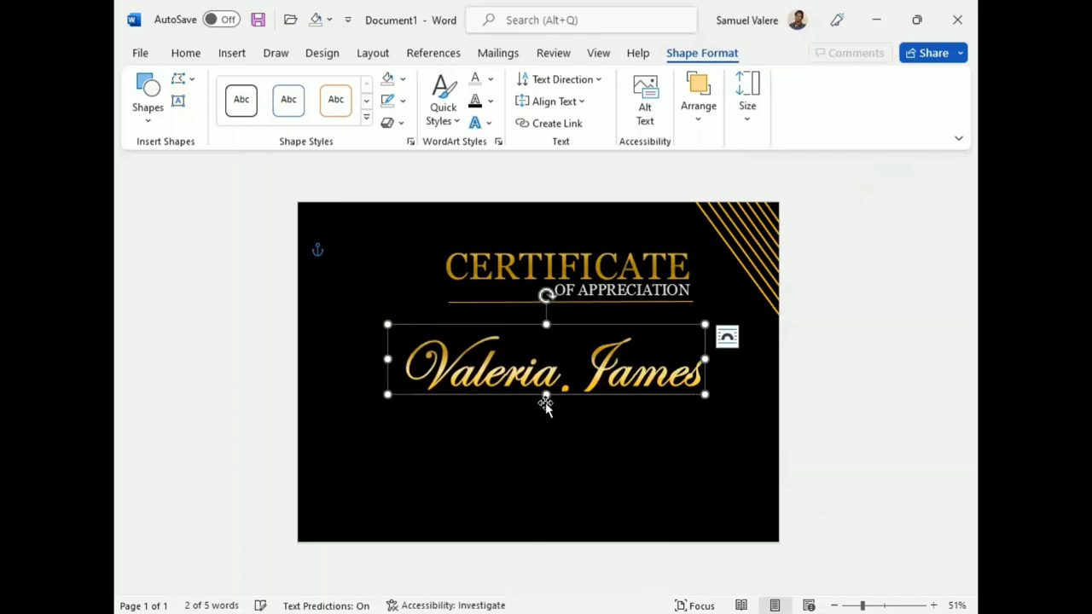
mouse_move(546, 394)
mouse_down()
mouse_move(578, 381)
mouse_move(575, 413)
mouse_up()
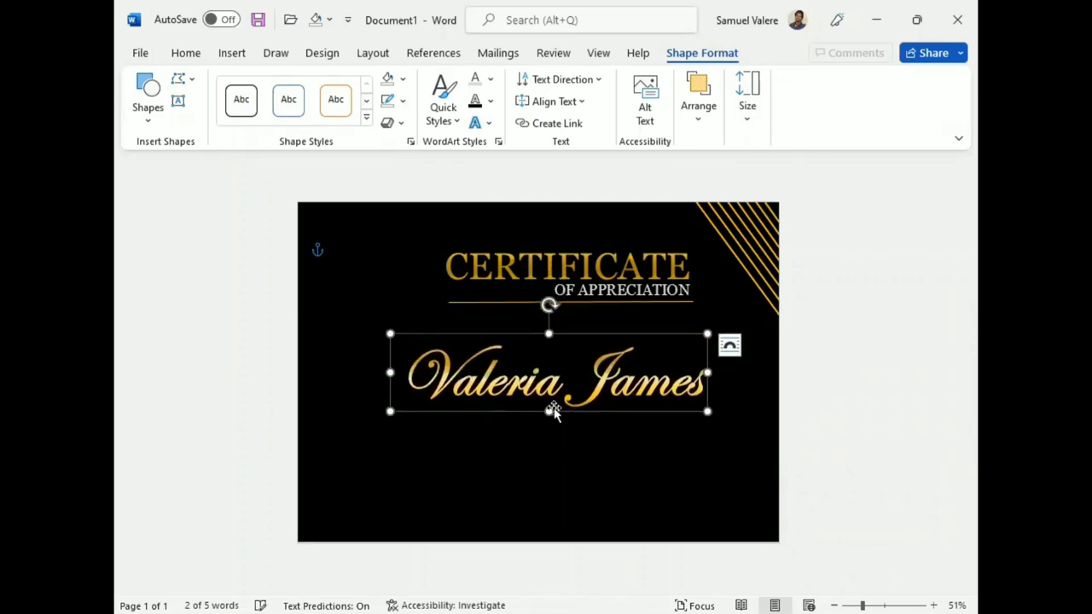
Step: Copy the OF APPRECIATION box below it, retype it as 'This Certificate Is Well Presented', and widen it
click(614, 291)
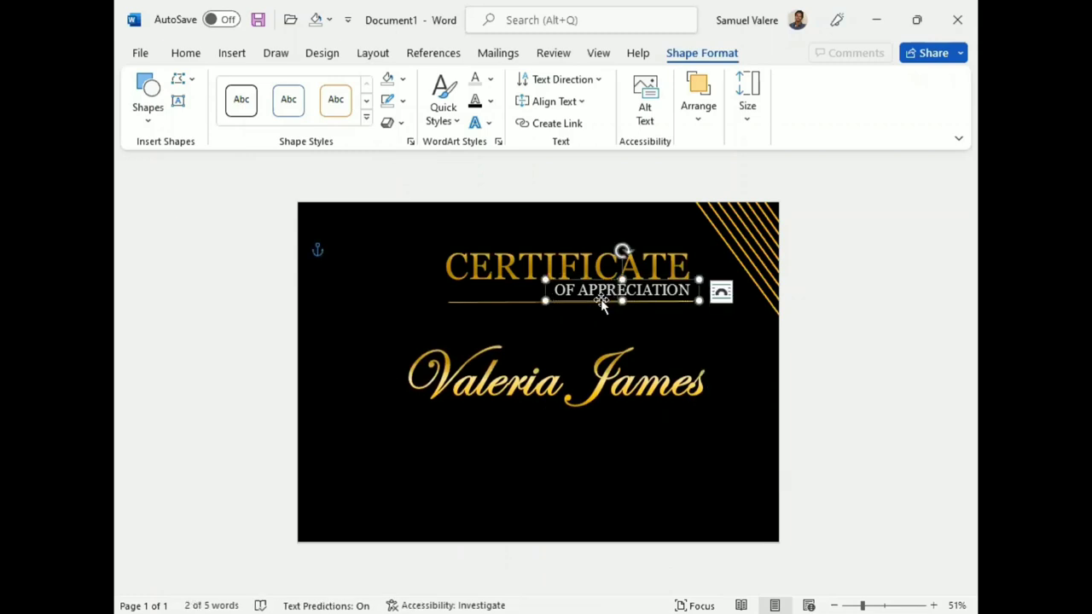
drag(602, 299, 566, 323)
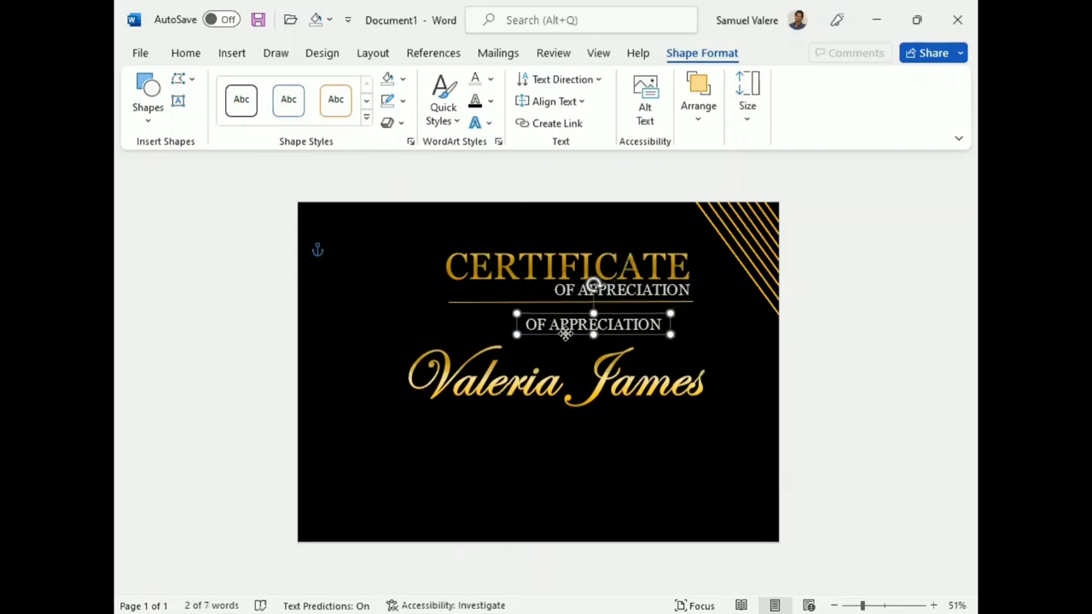
double_click(565, 324)
text(Th)
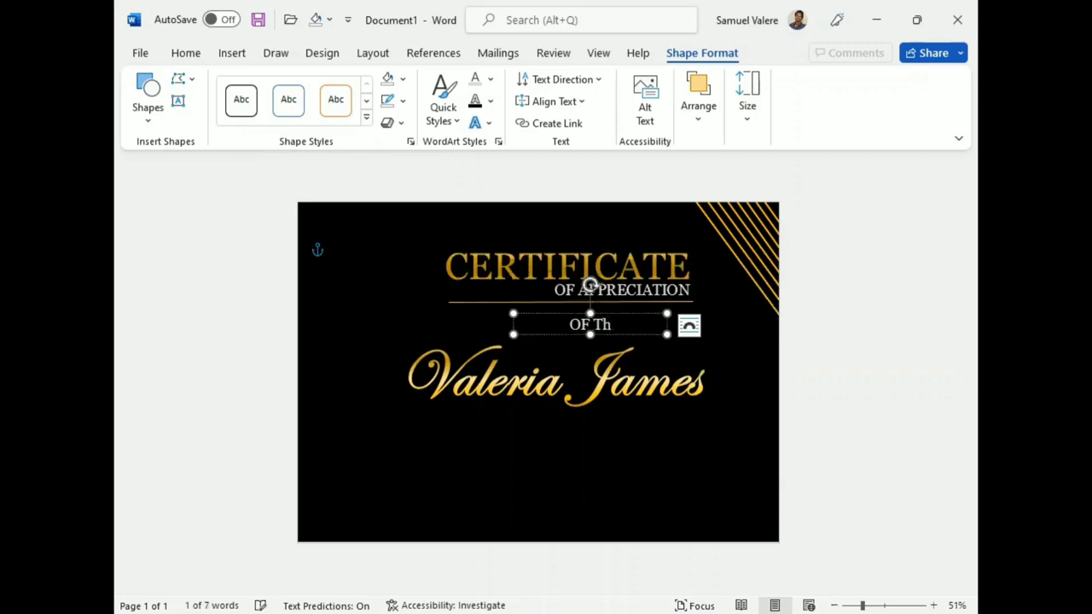
text(is)
key(BackSpace)
key(BackSpace)
key(BackSpace)
text(This)
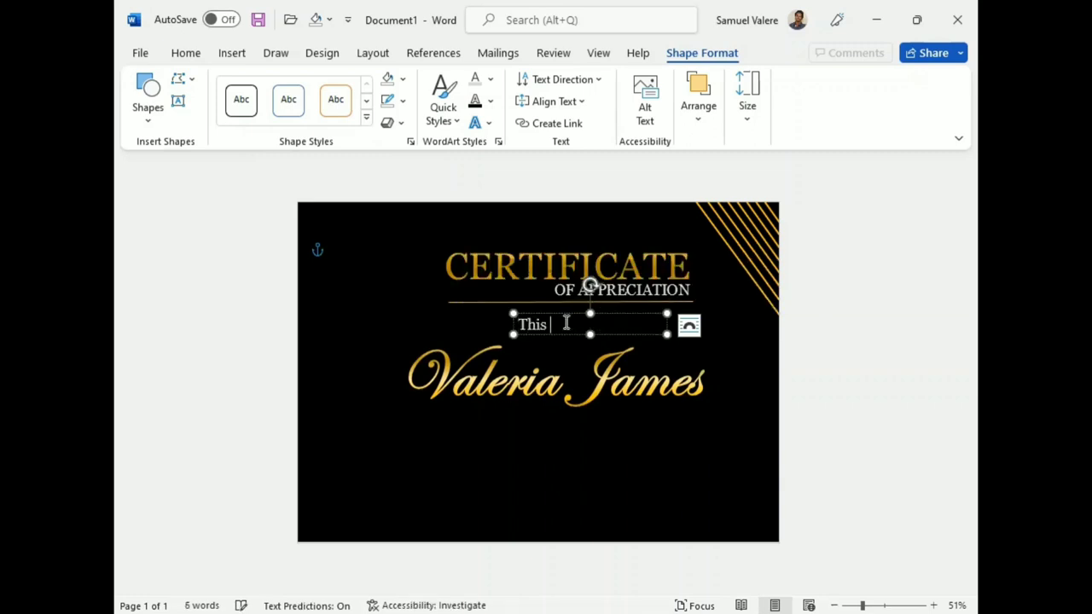
text( I)
text( W)
text( T)
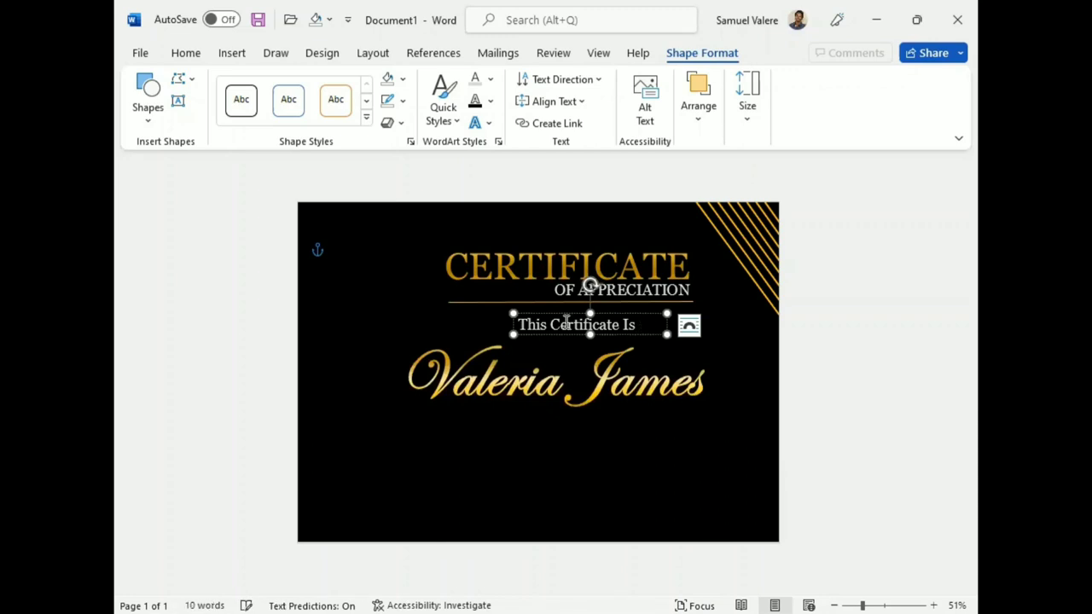
drag(509, 336, 418, 335)
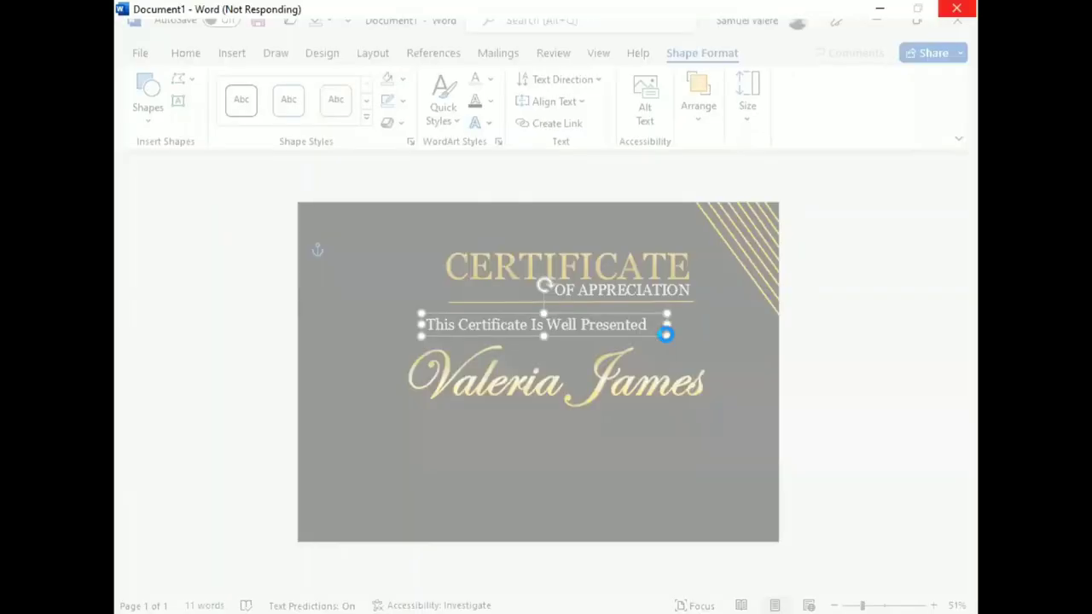
Step: Make the message uppercase at 24 pt and widen its box to show PRESENTED TO
click(821, 324)
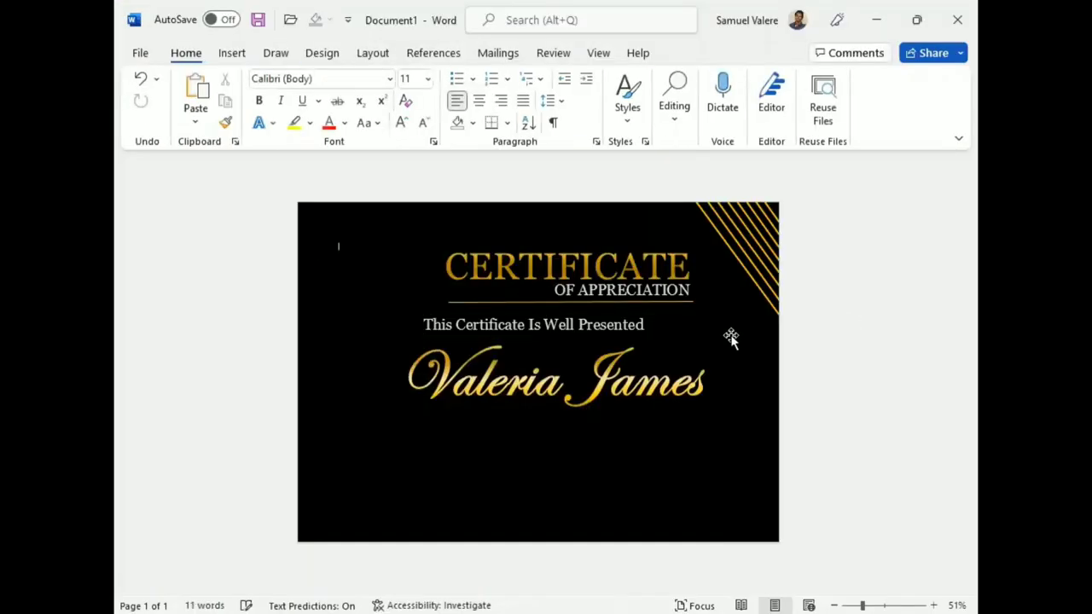
click(637, 325)
text(To)
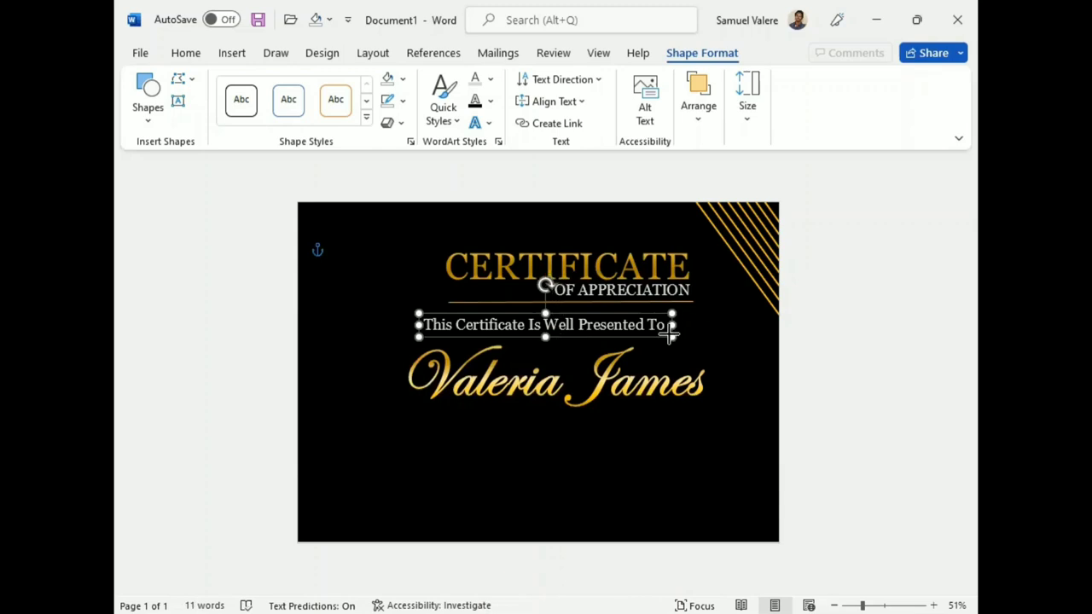
click(185, 54)
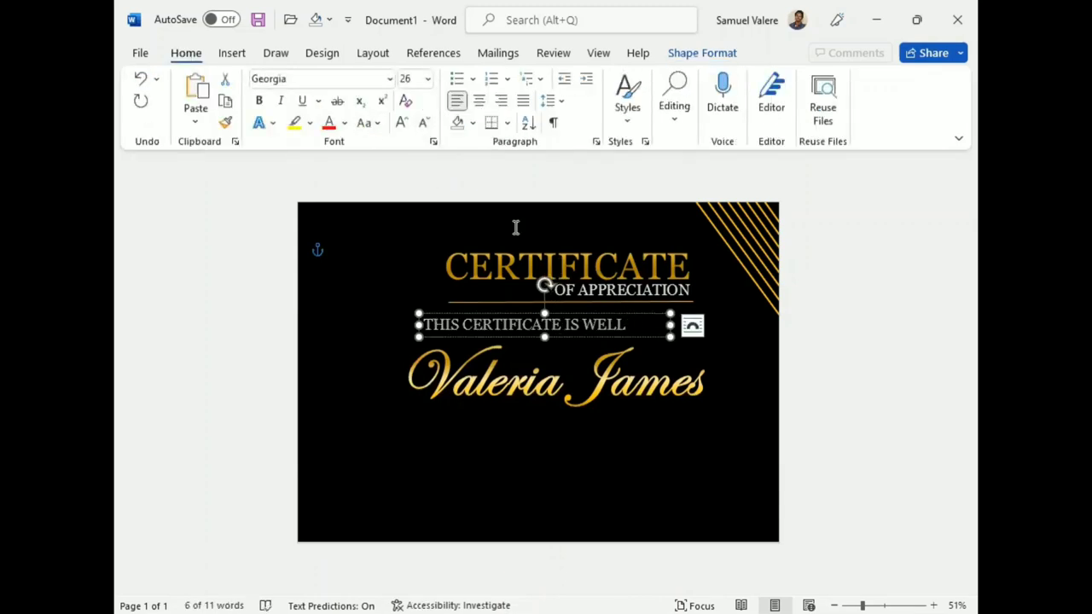
click(424, 122)
drag(670, 327, 728, 338)
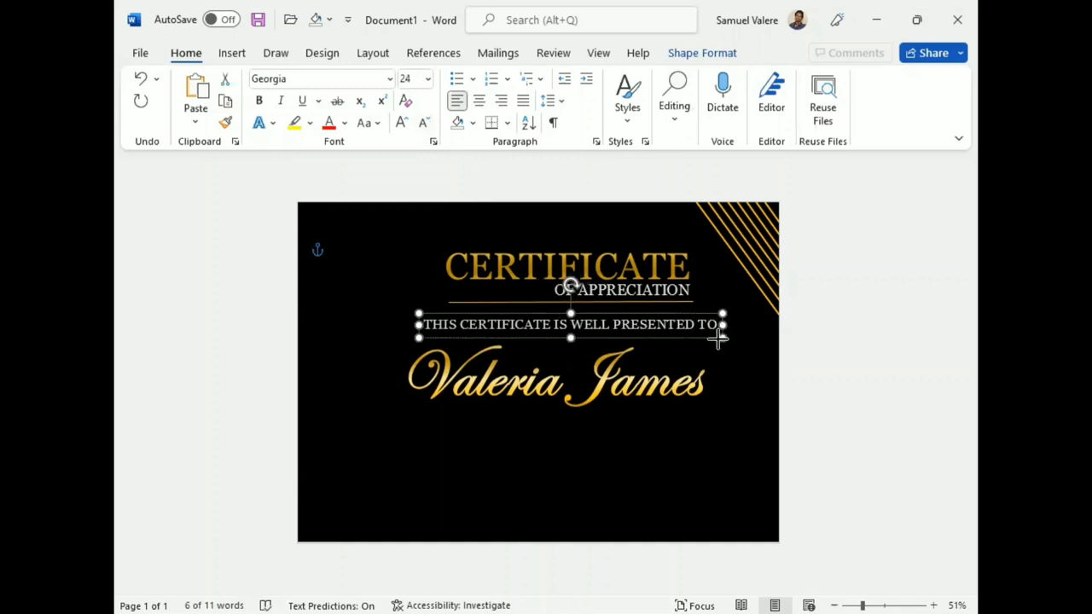
drag(727, 338, 630, 337)
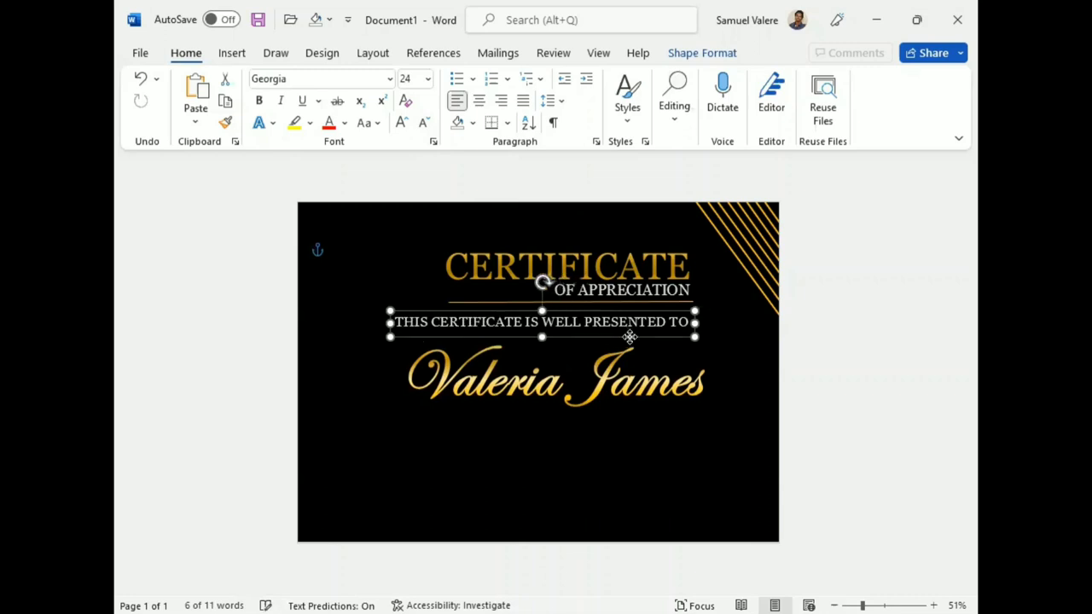
drag(630, 337, 630, 343)
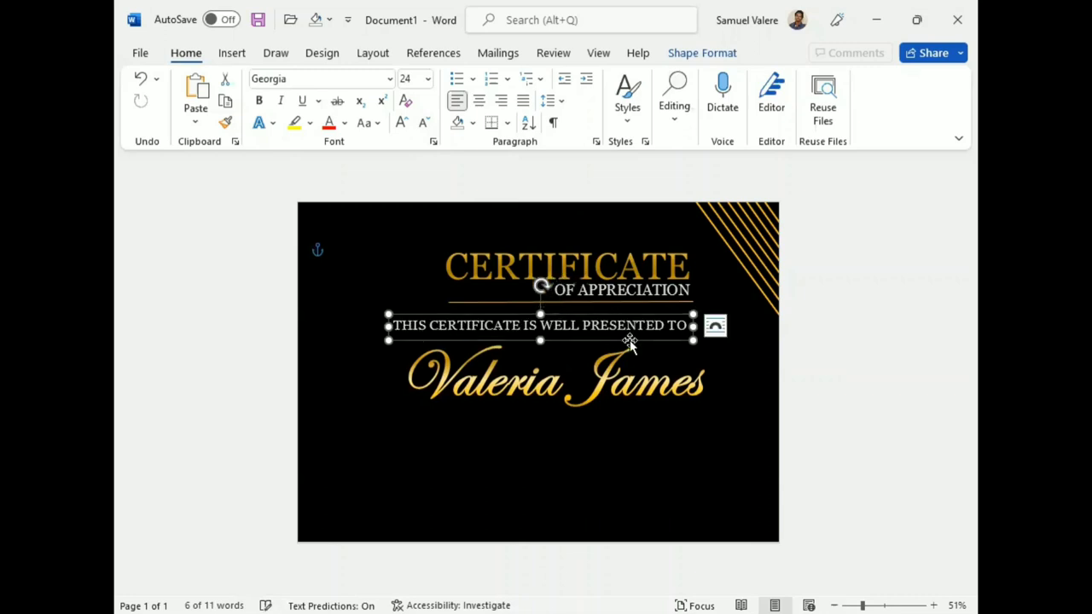
key(ctrl+z)
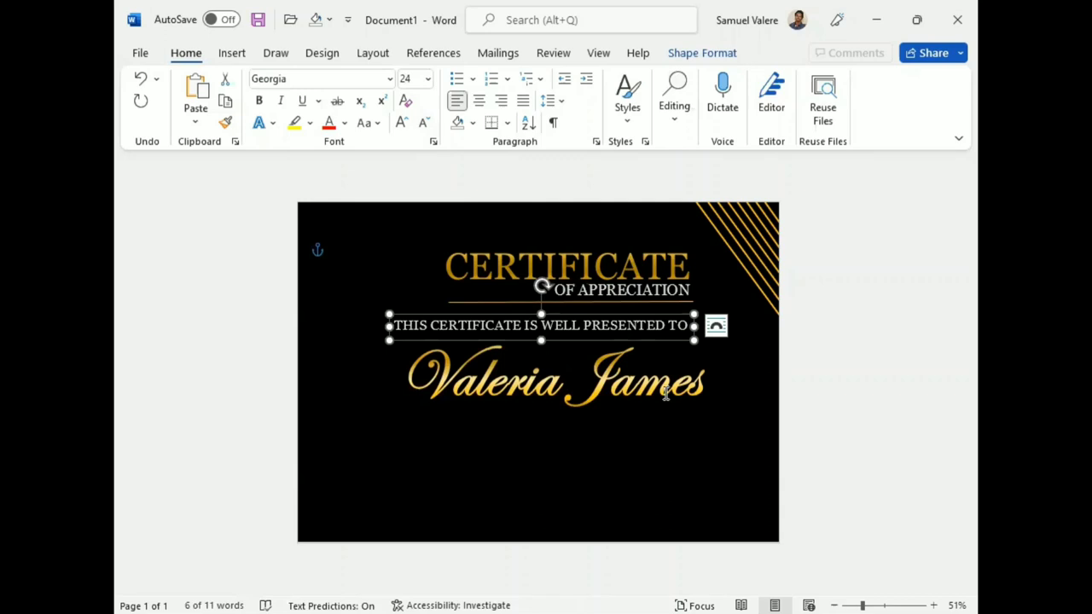
click(667, 393)
Step: Select the name, message, divider line, subtitle and title boxes and align them right
shift+click(661, 325)
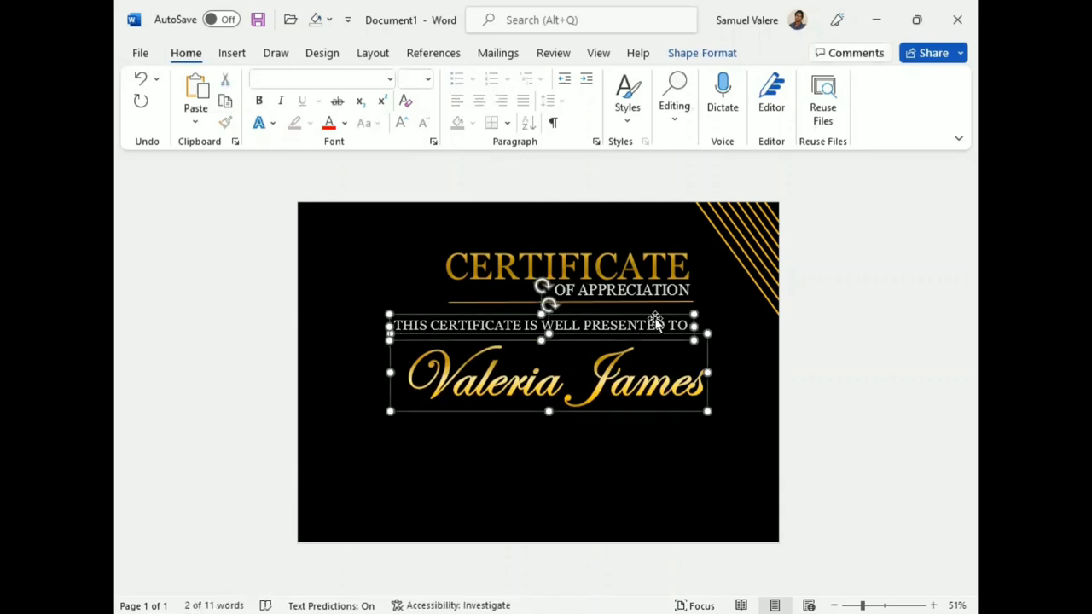
shift+click(652, 302)
shift+click(652, 287)
shift+click(653, 270)
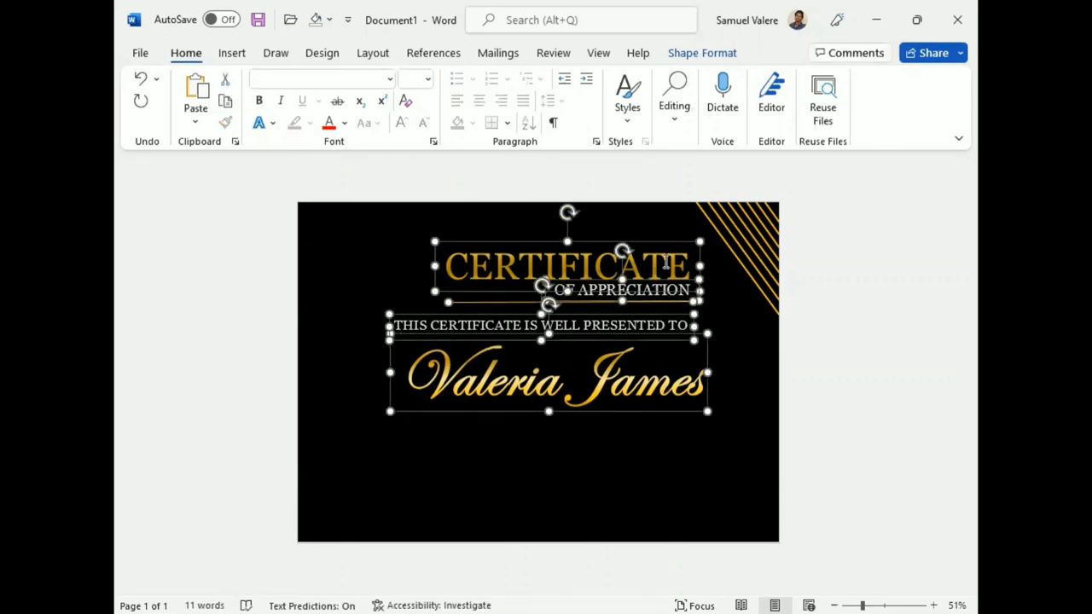
click(703, 54)
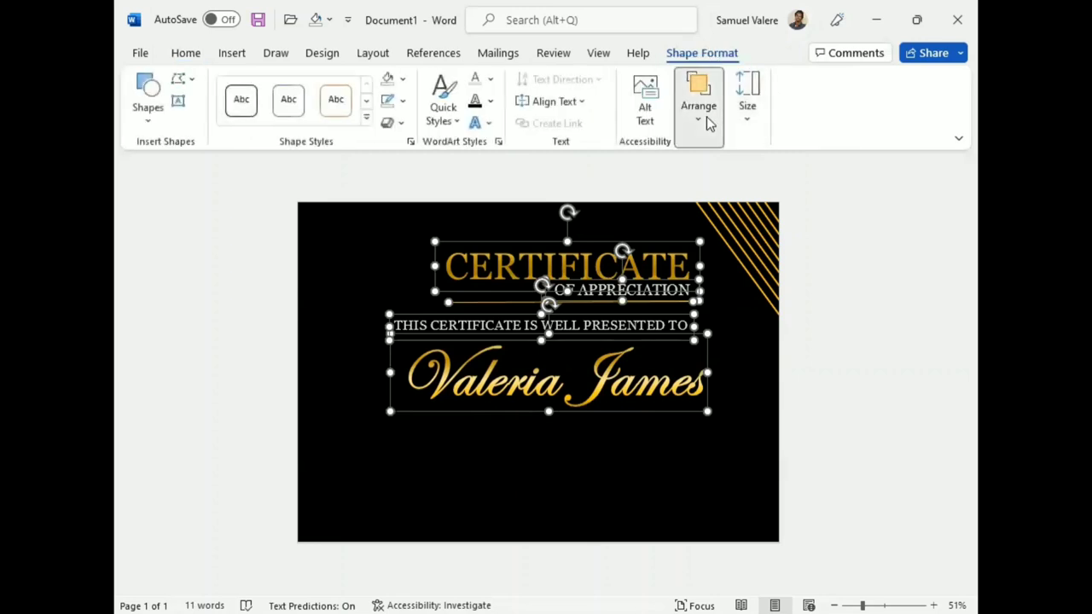
click(701, 108)
click(953, 162)
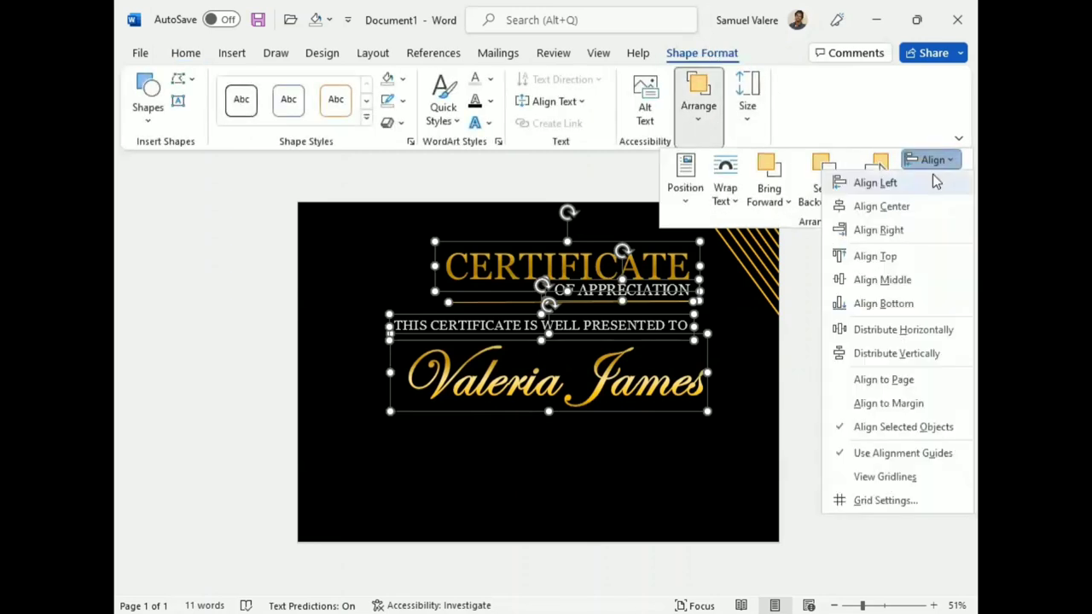
click(896, 228)
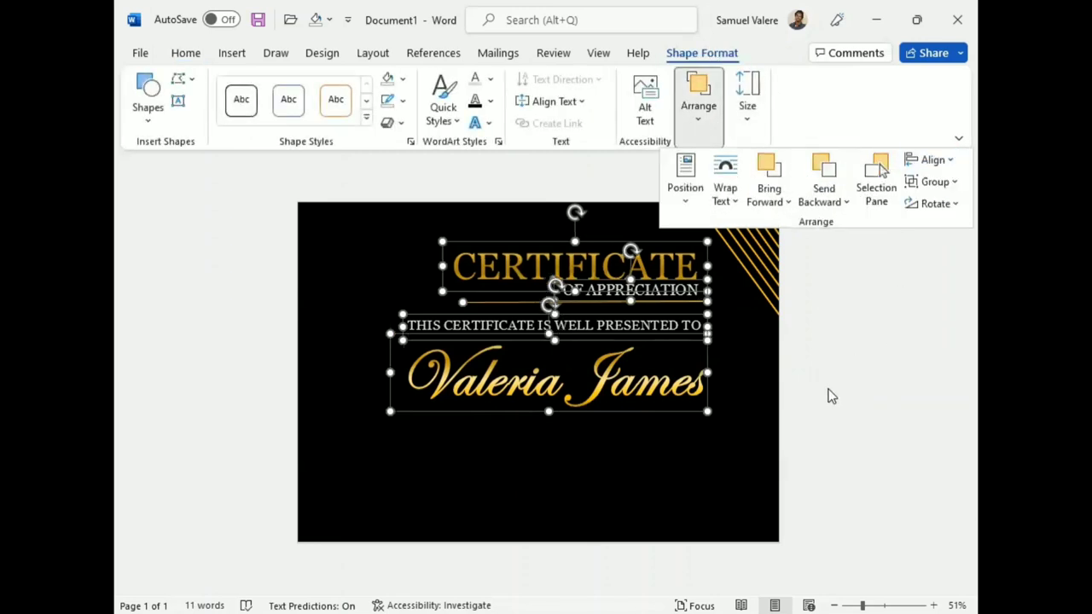
click(631, 440)
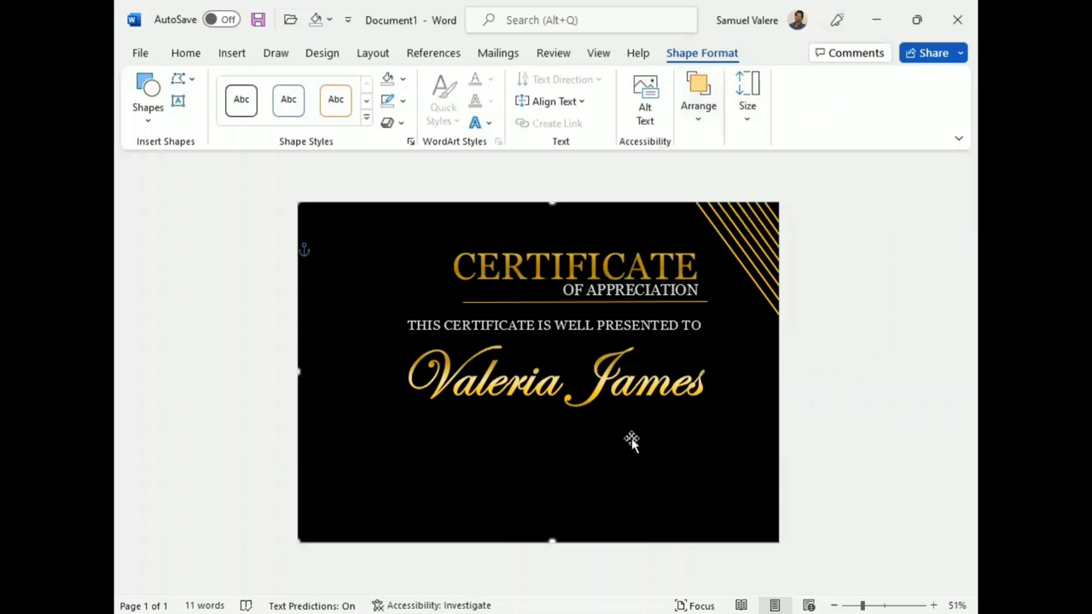
click(622, 330)
Step: Copy the message box below the name, paste in the humor thank-you text, and enlarge the box
click(640, 345)
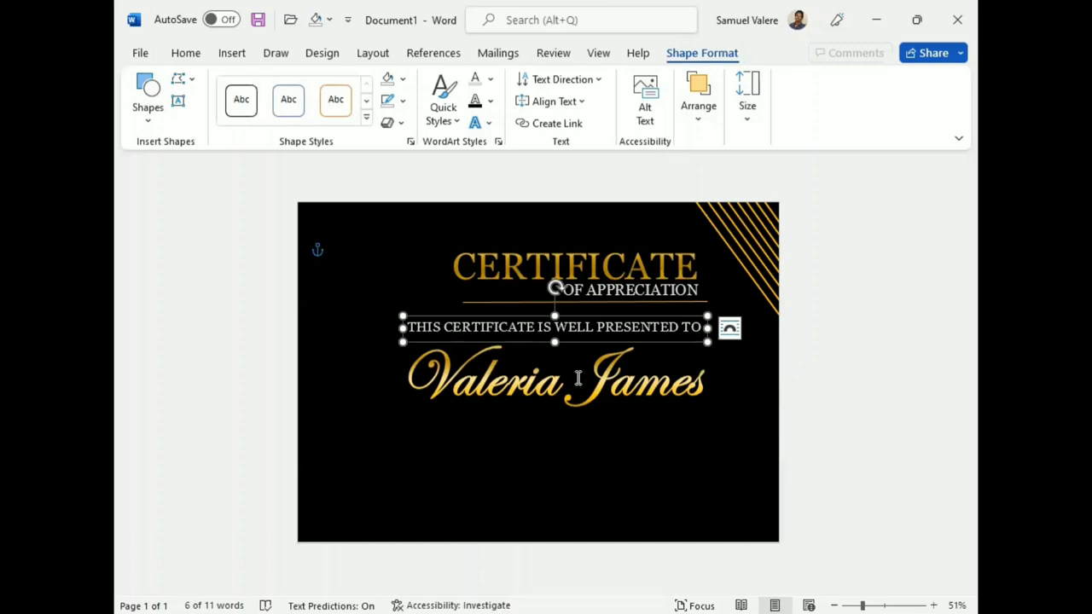
key(ctrl+c)
key(ctrl+v)
drag(586, 354, 576, 435)
double_click(597, 425)
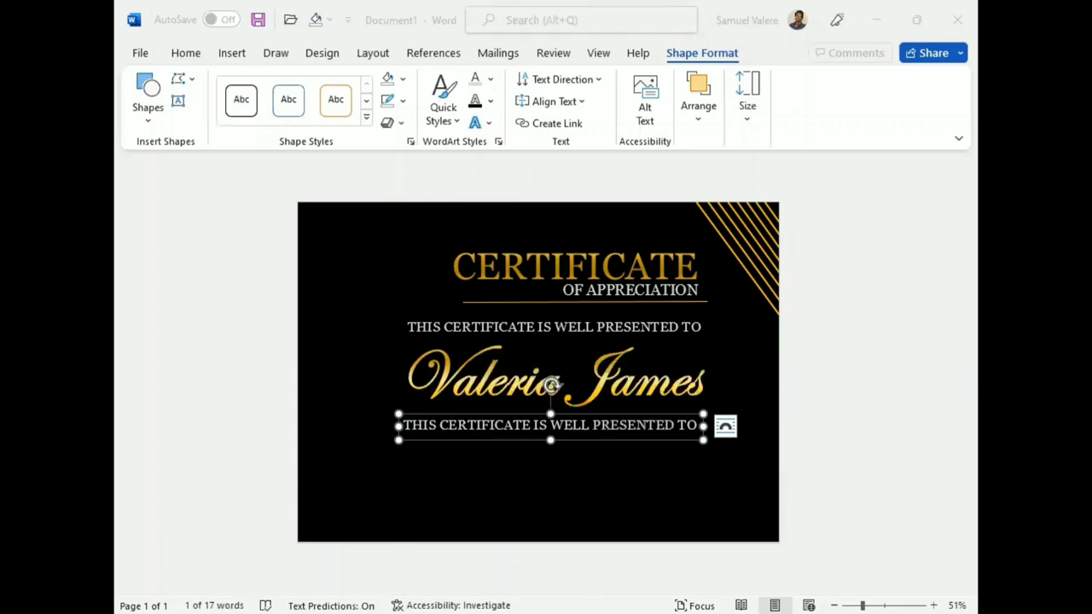
click(526, 428)
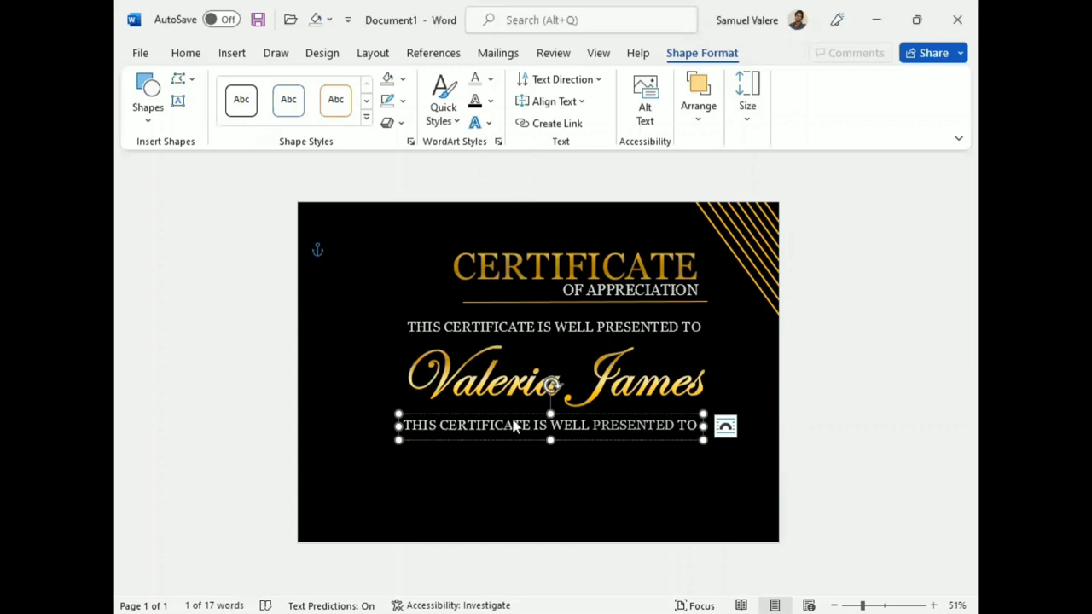
key(ctrl+v)
drag(703, 440, 714, 476)
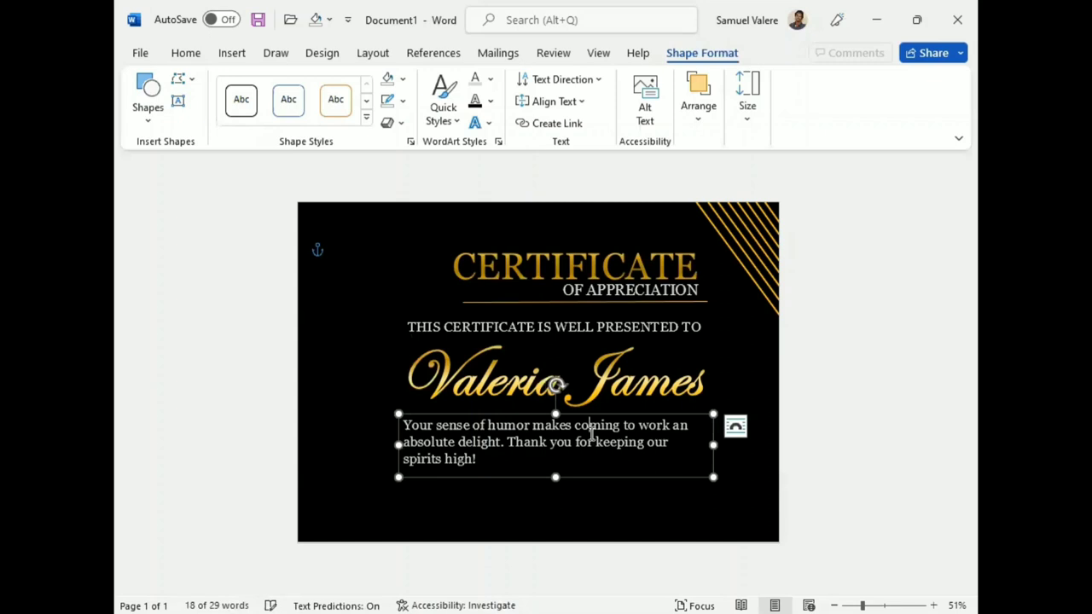
Step: Right-align the thank-you text at 26 pt and widen its box to the left
click(187, 53)
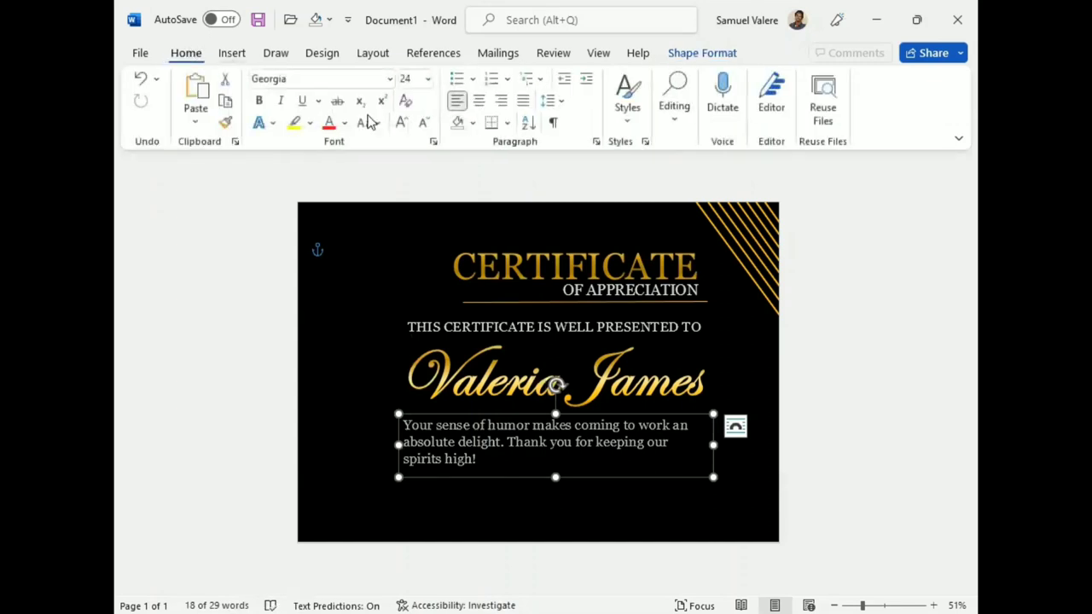
click(502, 101)
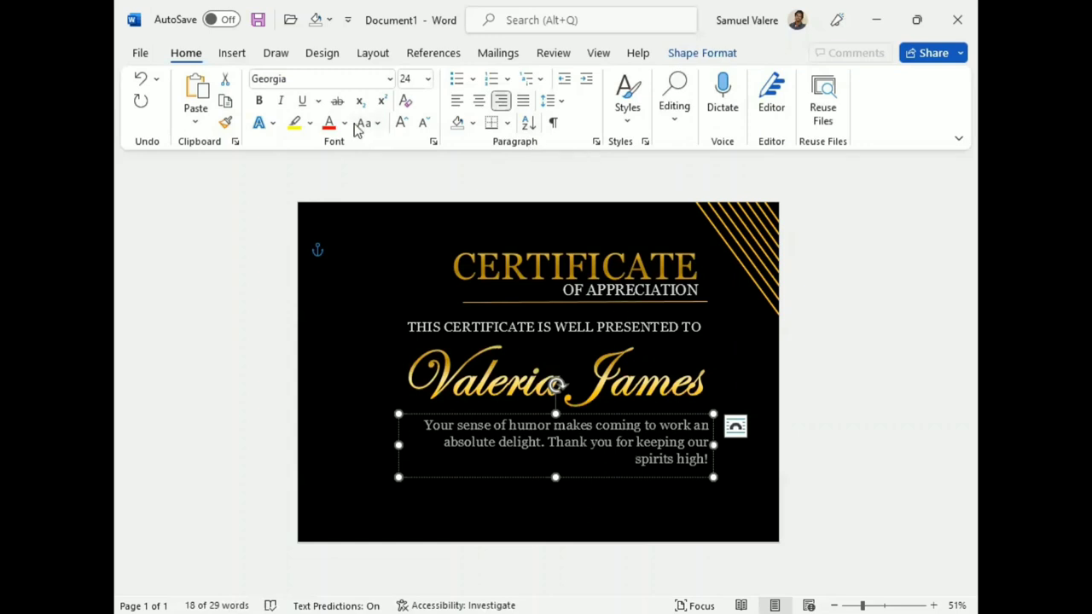
click(402, 123)
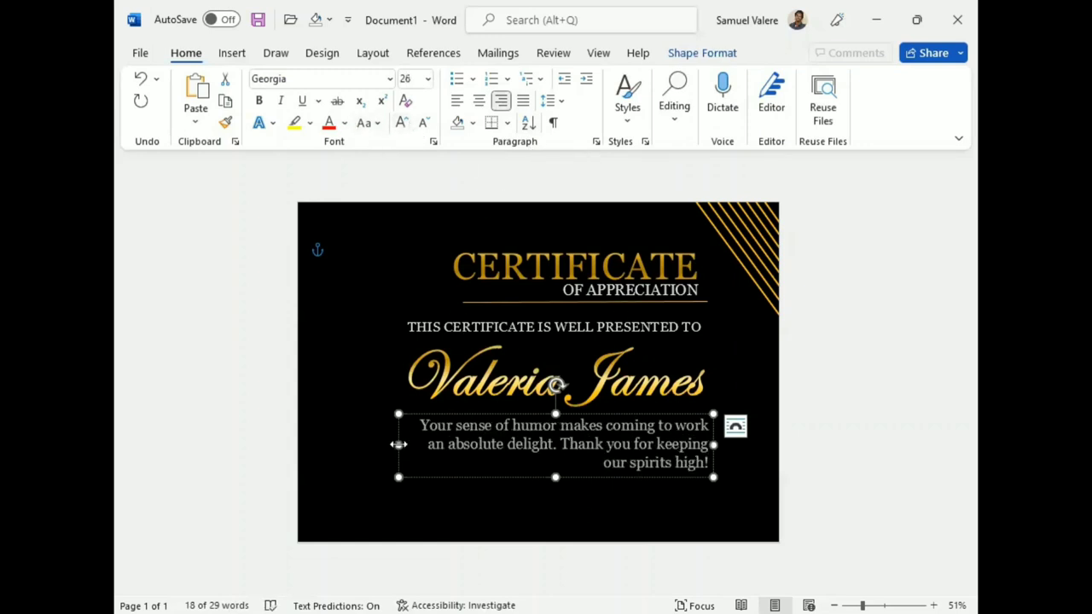
drag(399, 444, 382, 443)
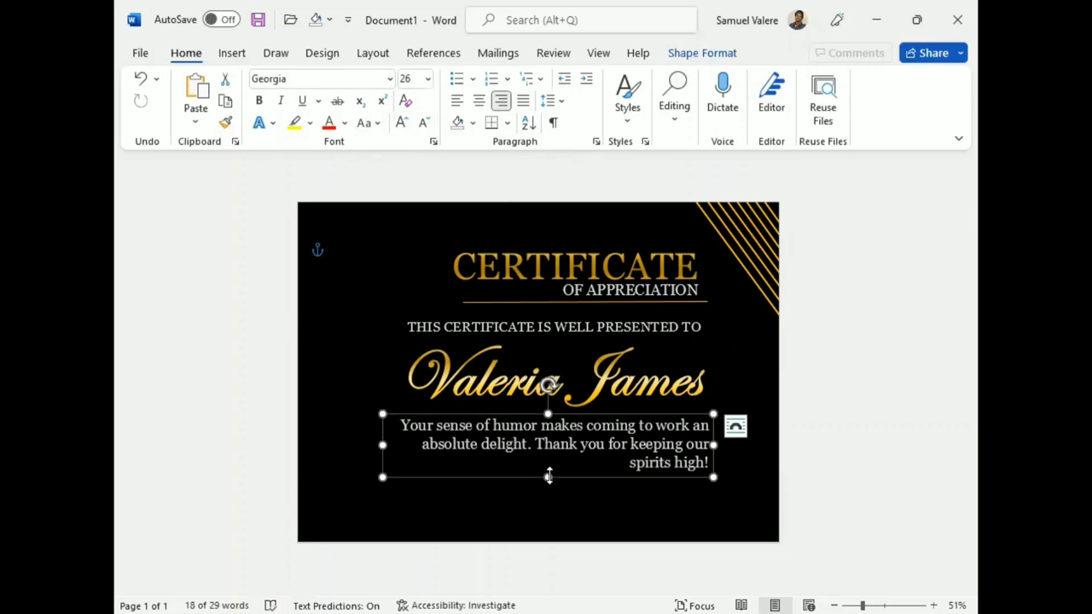
Step: Colour the thank-you text Gold, Accent 4, Lighter 80%
click(701, 53)
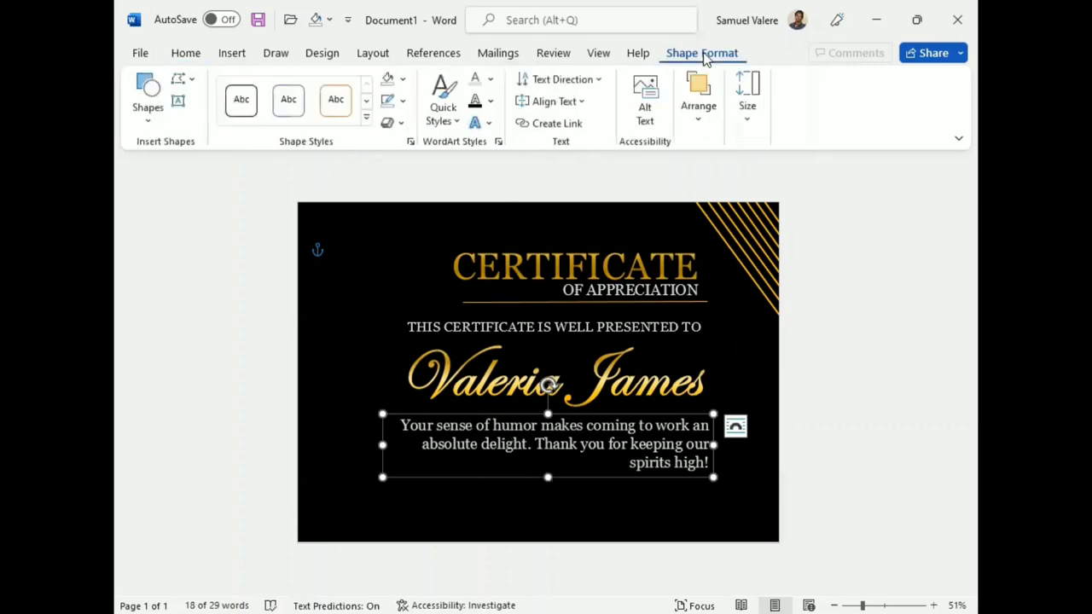
click(491, 79)
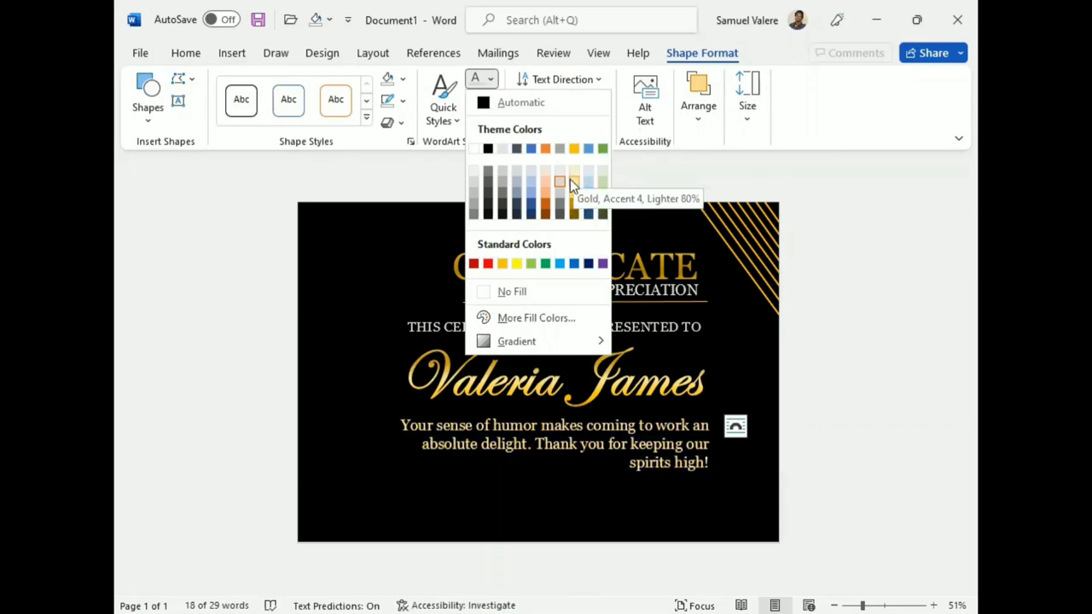
click(573, 178)
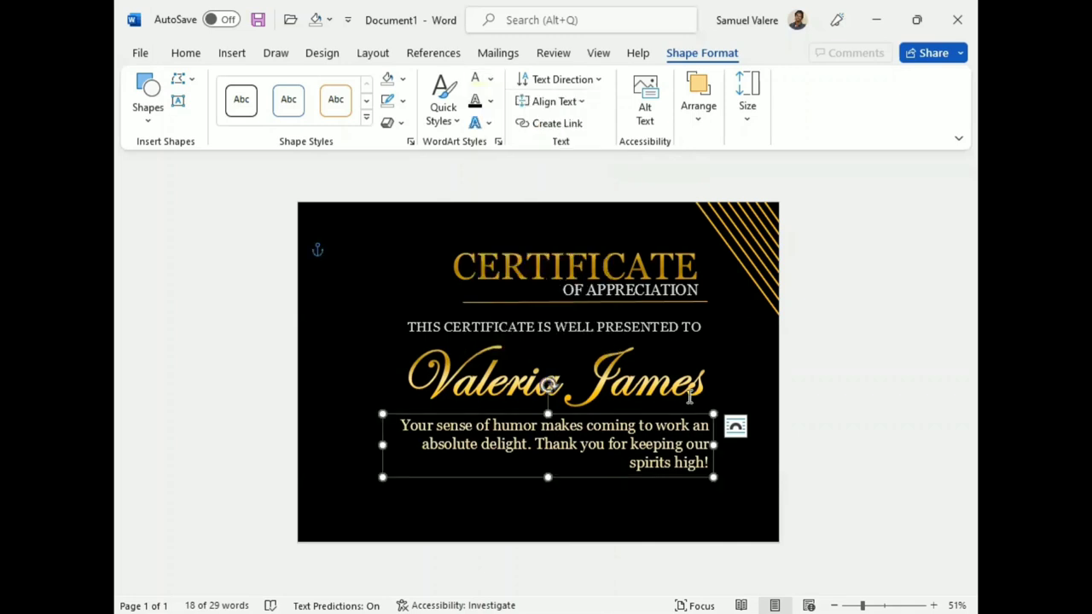
Step: Align the thank-you message box to the right margin beneath the name
click(701, 120)
click(943, 160)
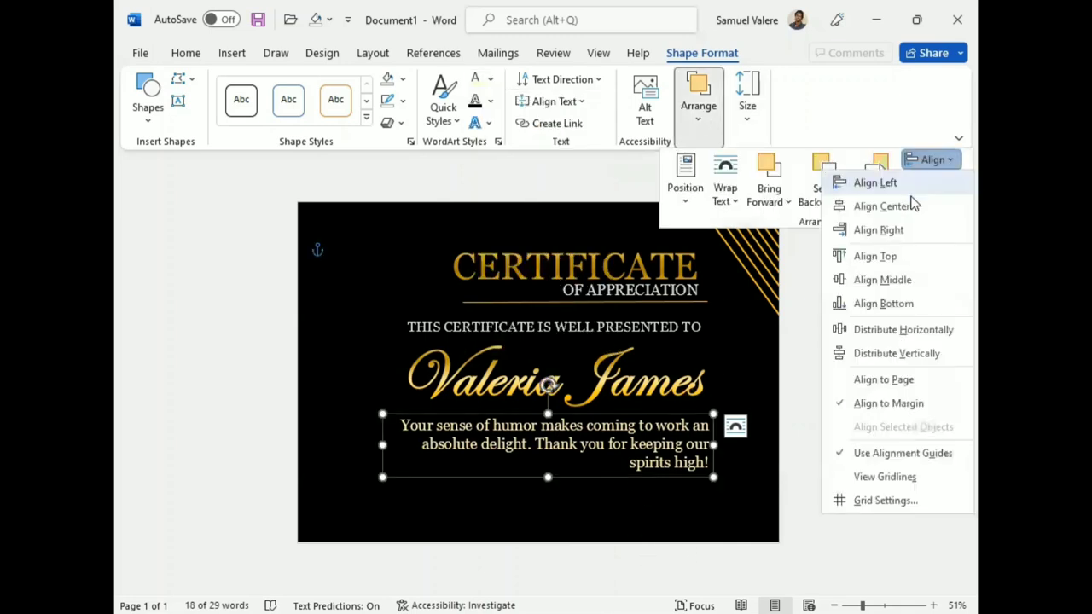
click(877, 232)
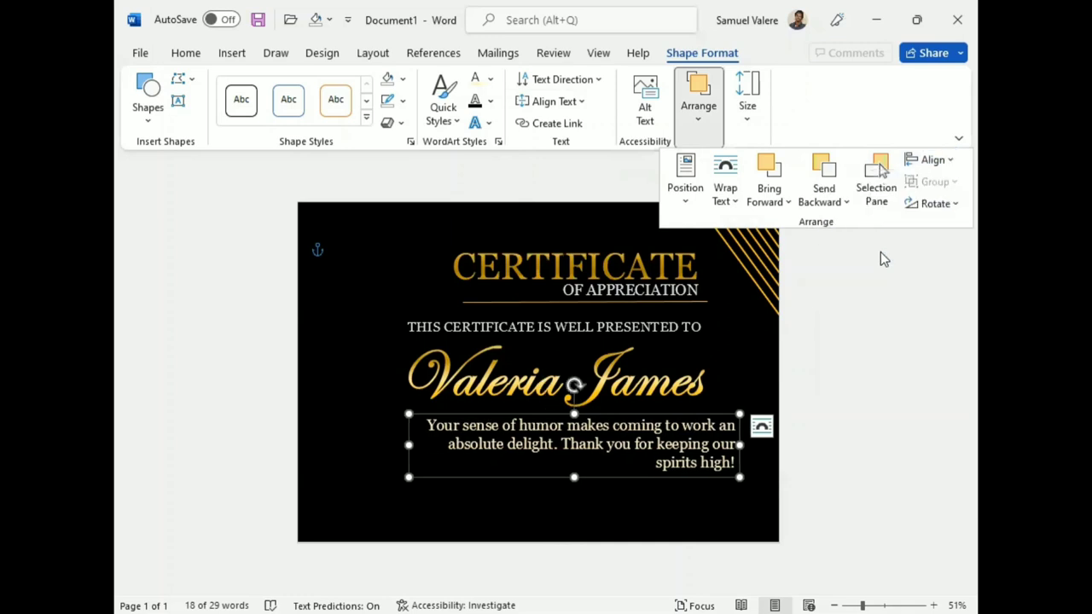
click(946, 162)
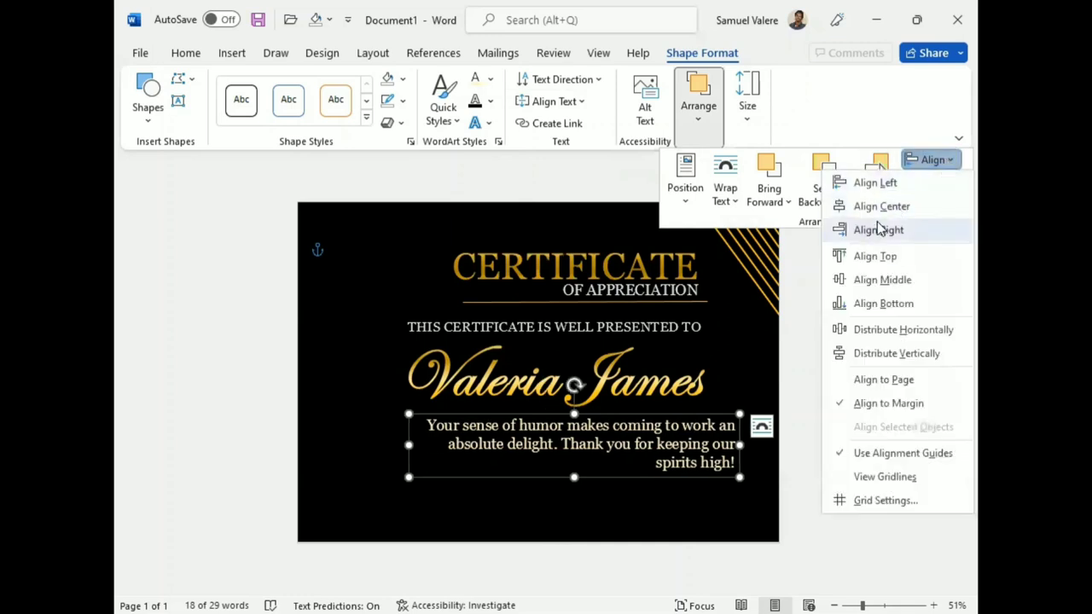
click(659, 384)
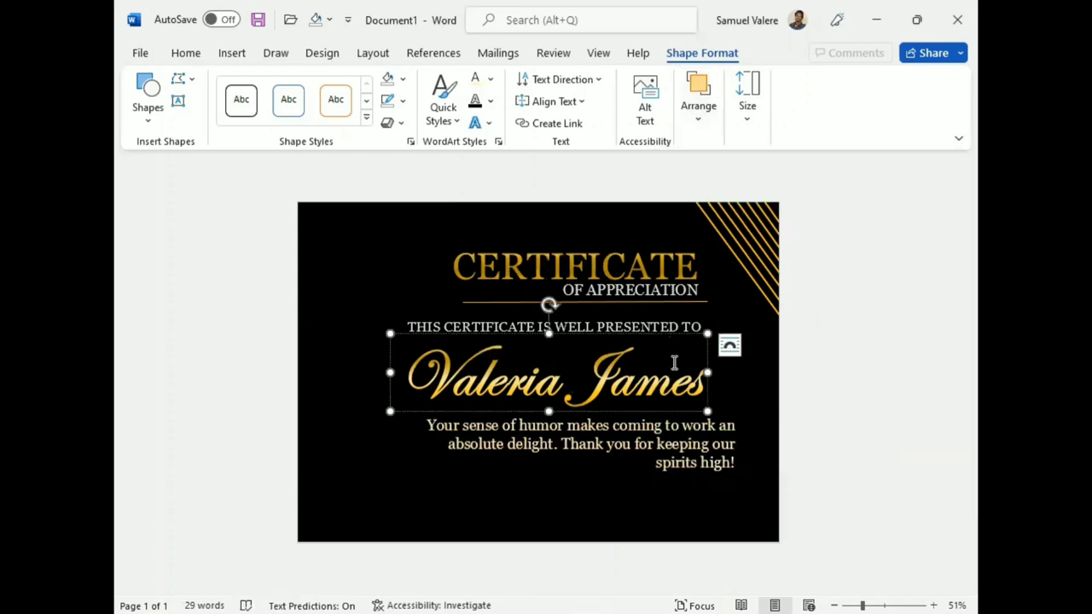
click(701, 480)
click(701, 481)
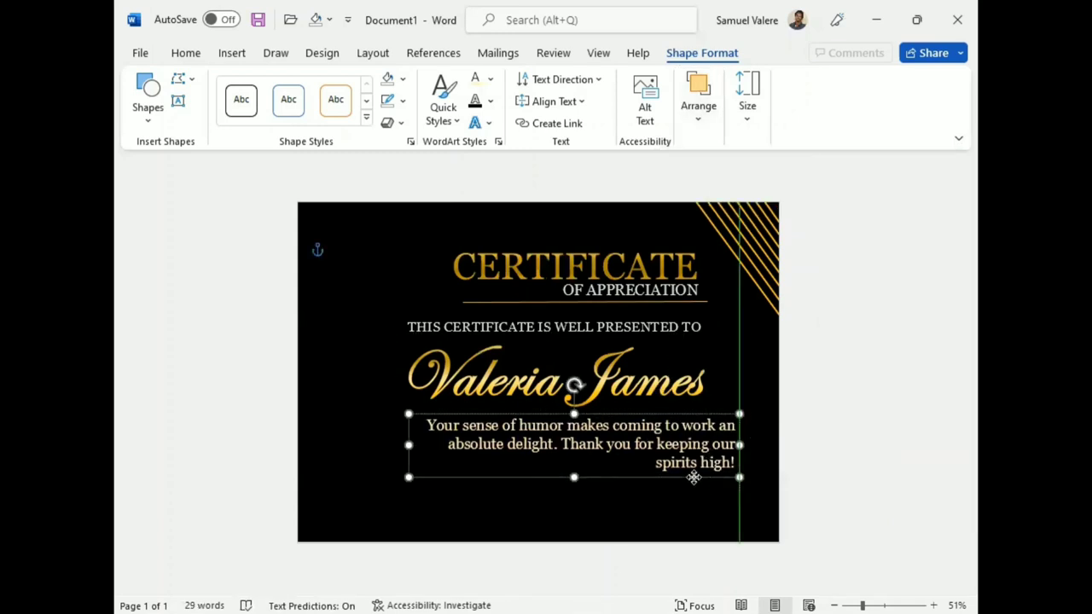
Step: Shift the recipient's name and the presentation line right to match the message's edge
click(687, 383)
drag(691, 414, 721, 415)
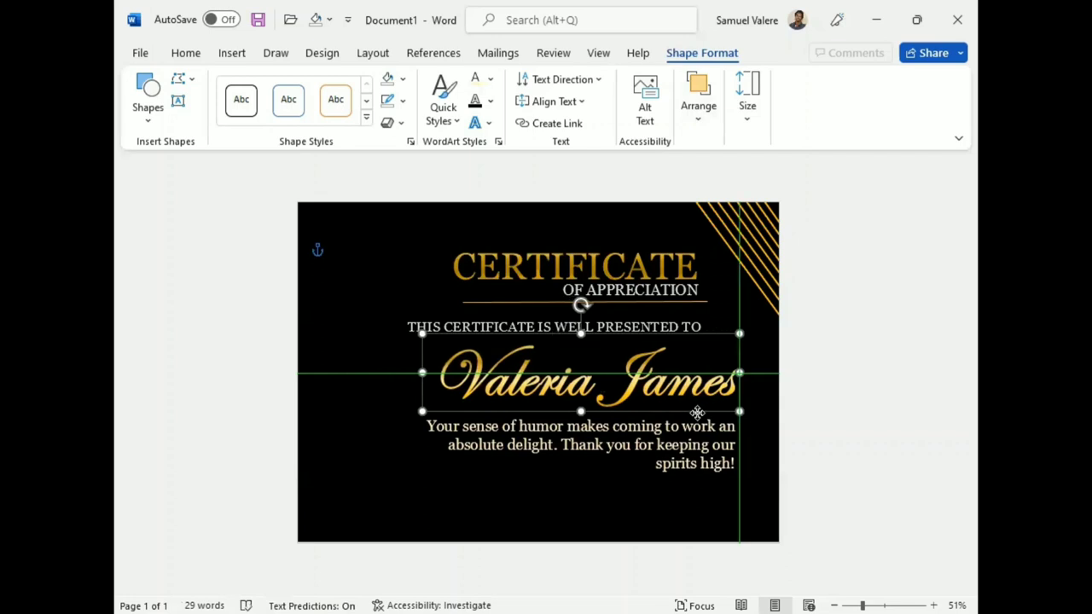
click(669, 327)
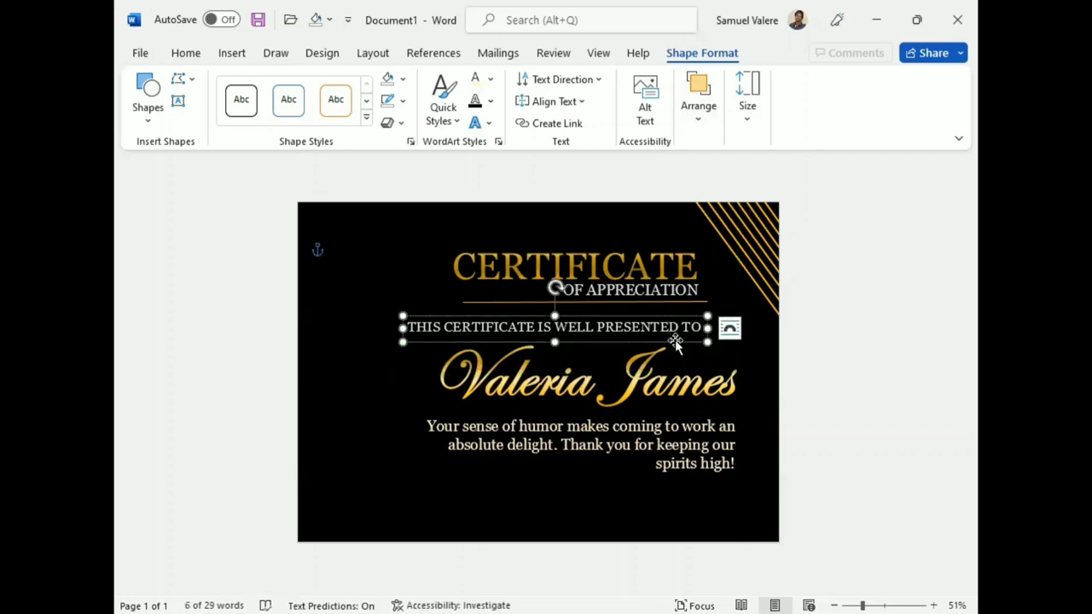
drag(675, 342, 708, 345)
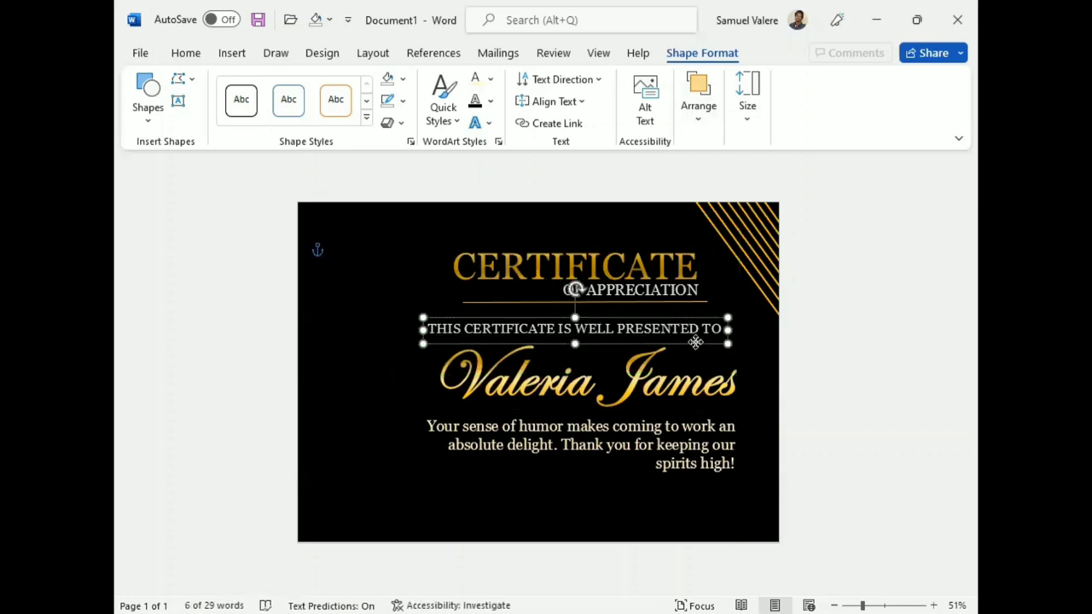
Step: Move the CERTIFICATE title and OF APPRECIATION subtitle right together
click(674, 300)
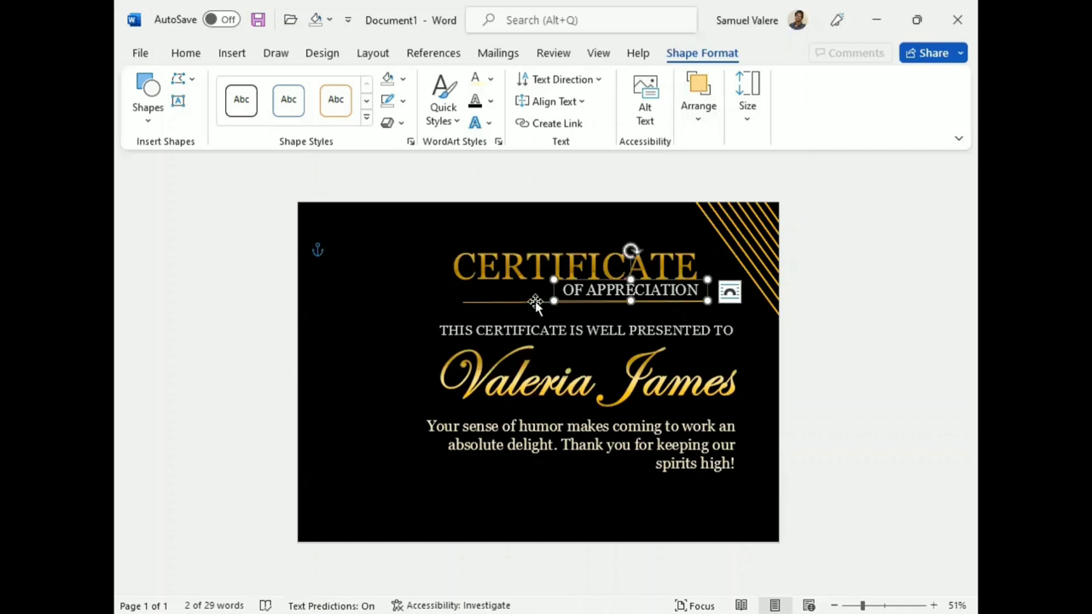
shift+click(550, 266)
drag(605, 303, 633, 305)
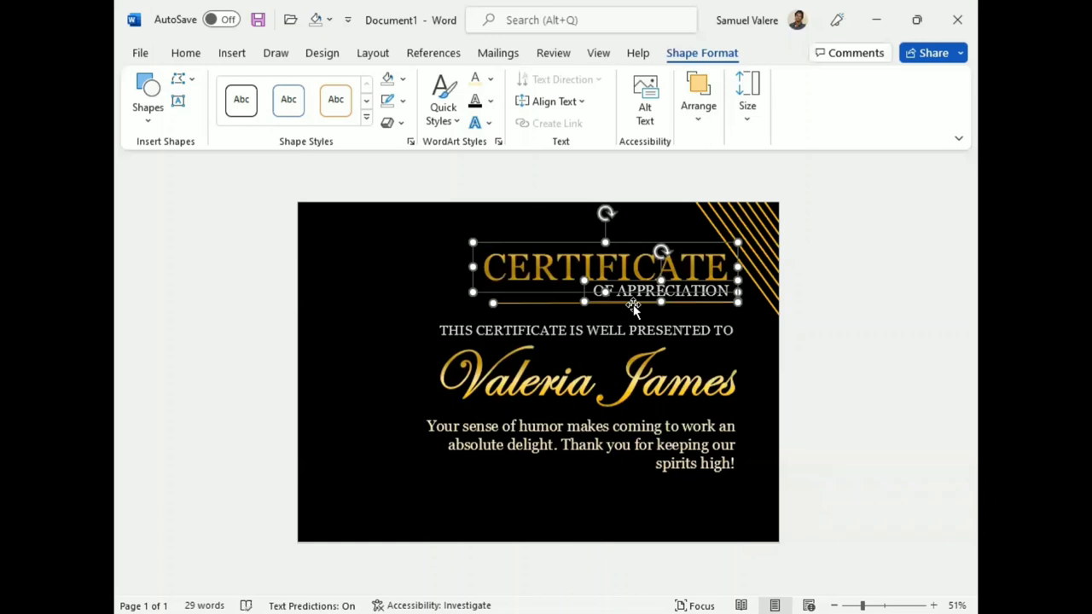
click(852, 362)
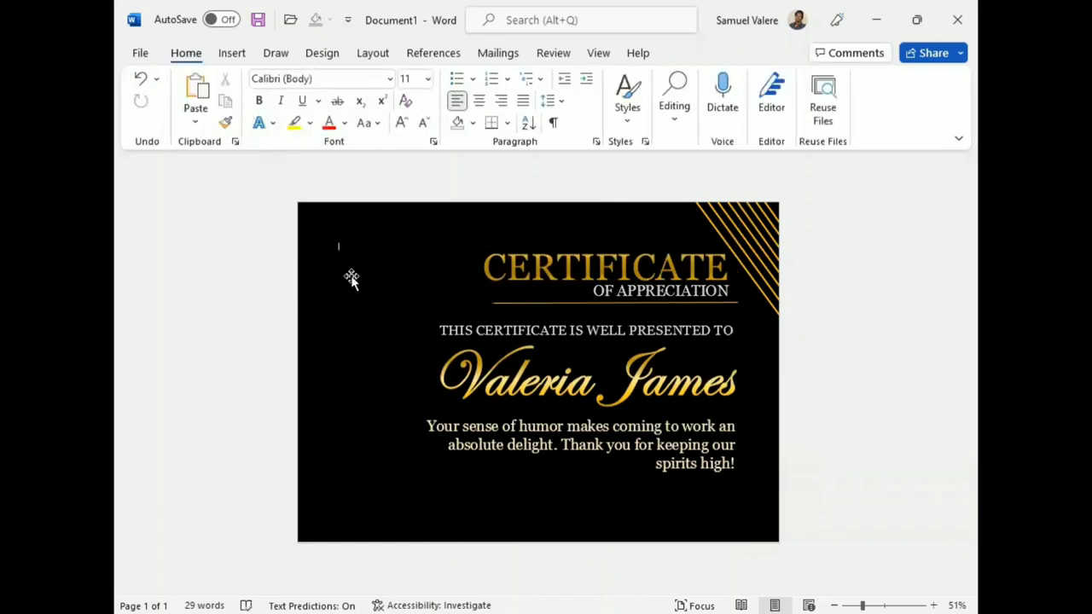
Step: Copy a corner gold line to below the message and give it a 1½ pt weight
click(765, 214)
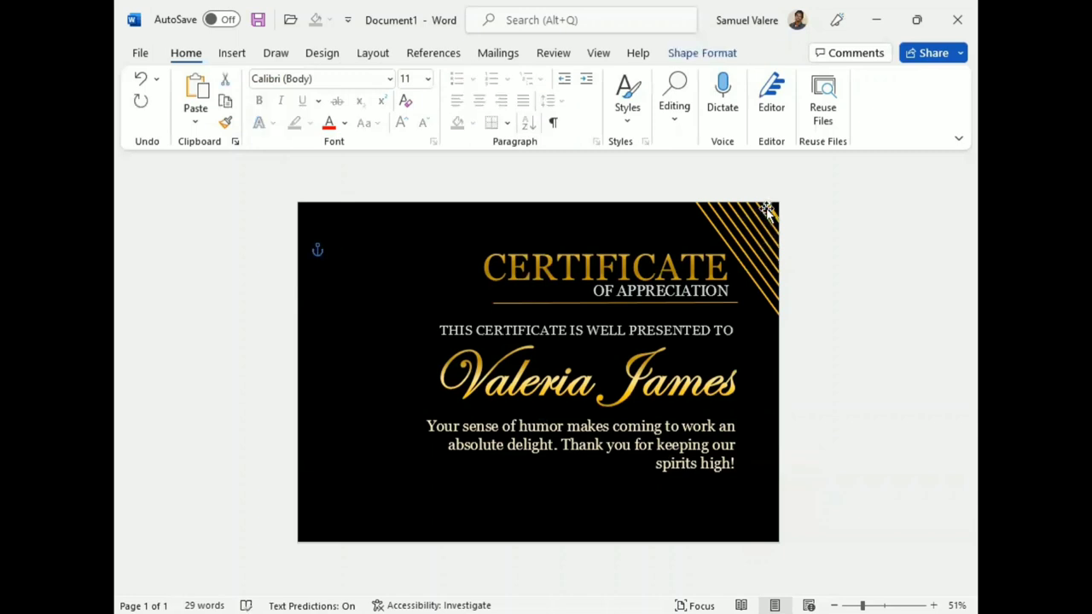
mouse_move(766, 211)
mouse_down()
mouse_move(568, 461)
mouse_move(517, 500)
mouse_up()
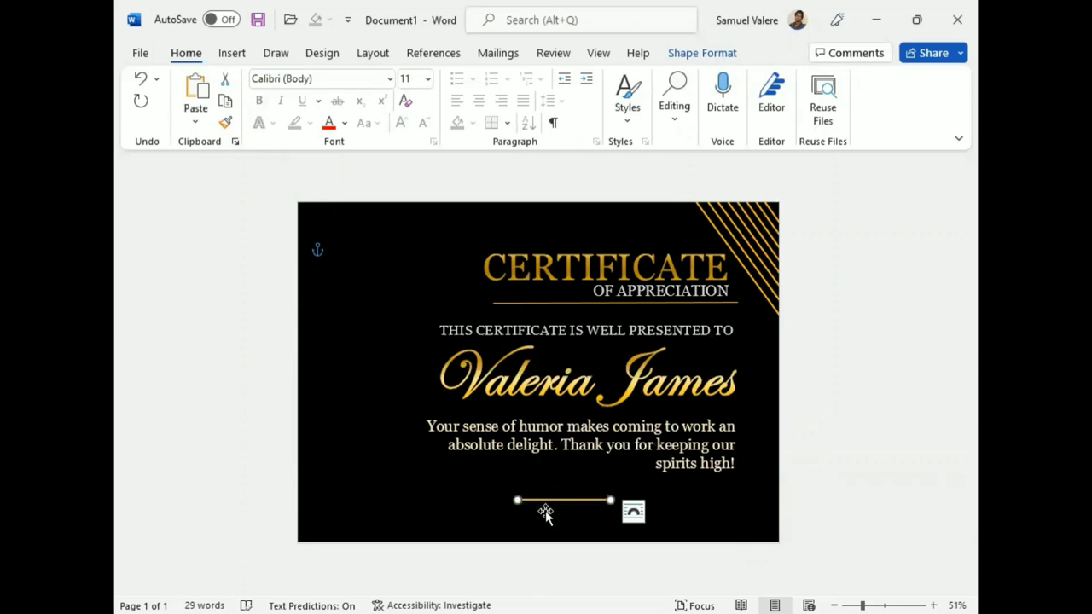
click(704, 54)
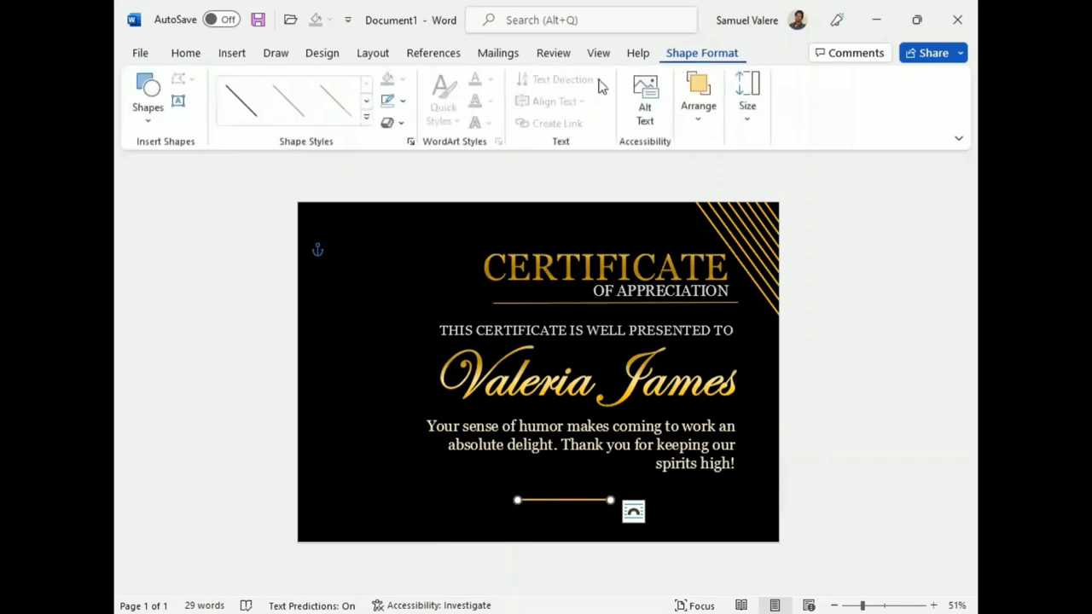
click(403, 101)
mouse_move(478, 338)
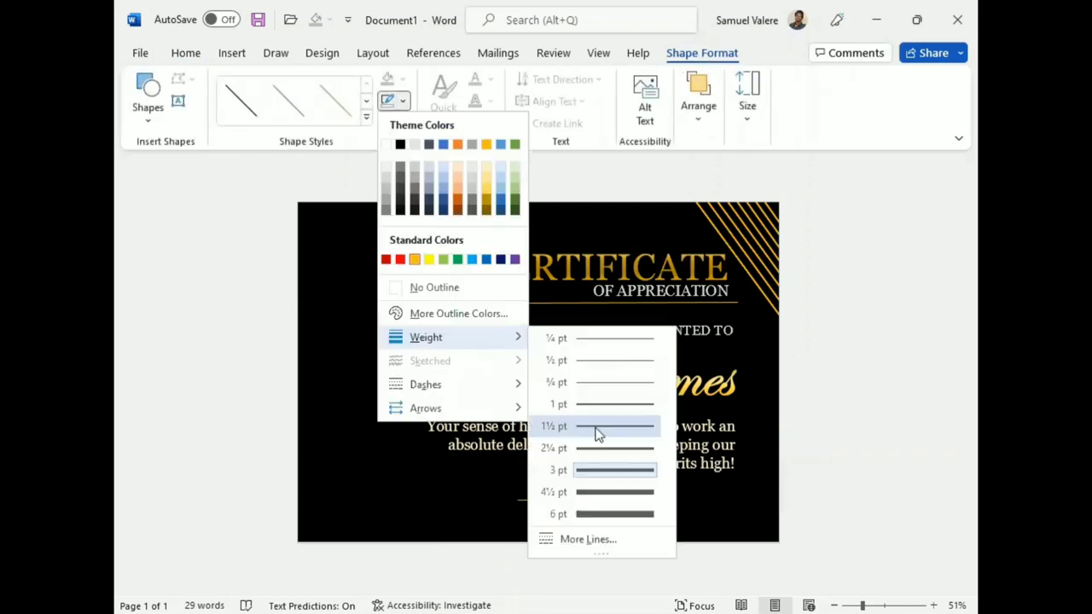
click(597, 426)
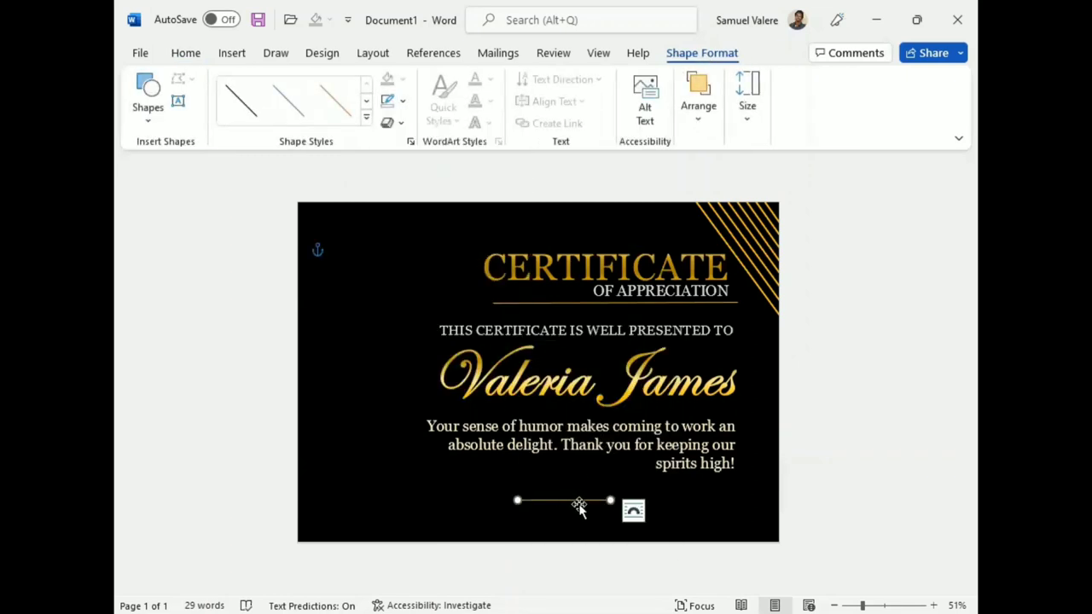
click(529, 502)
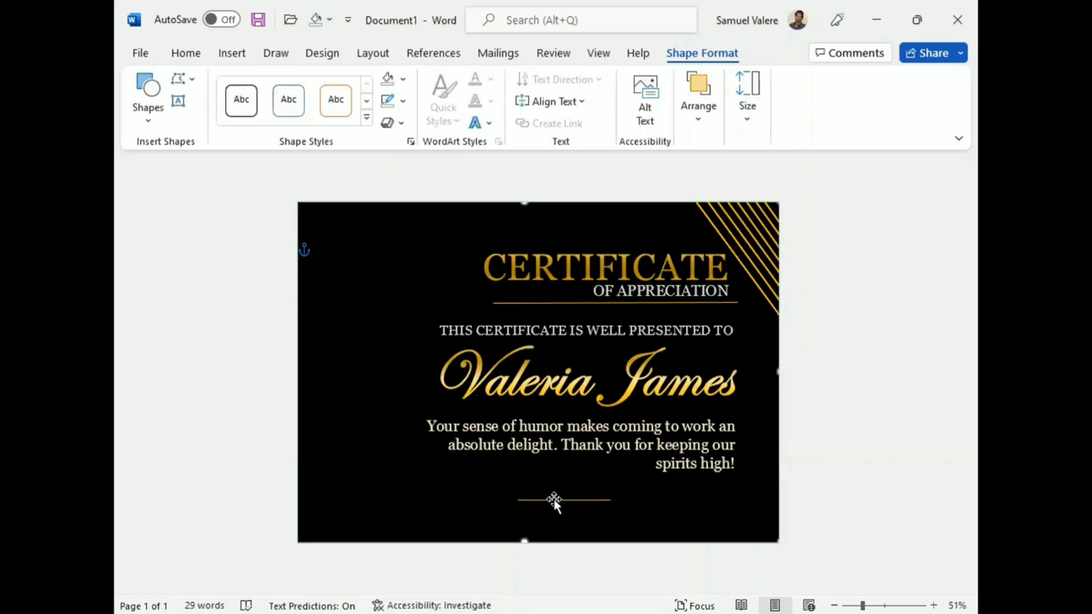
Step: Move and shorten the gold line so it sits at the lower left beneath the message
click(554, 502)
drag(554, 502, 507, 505)
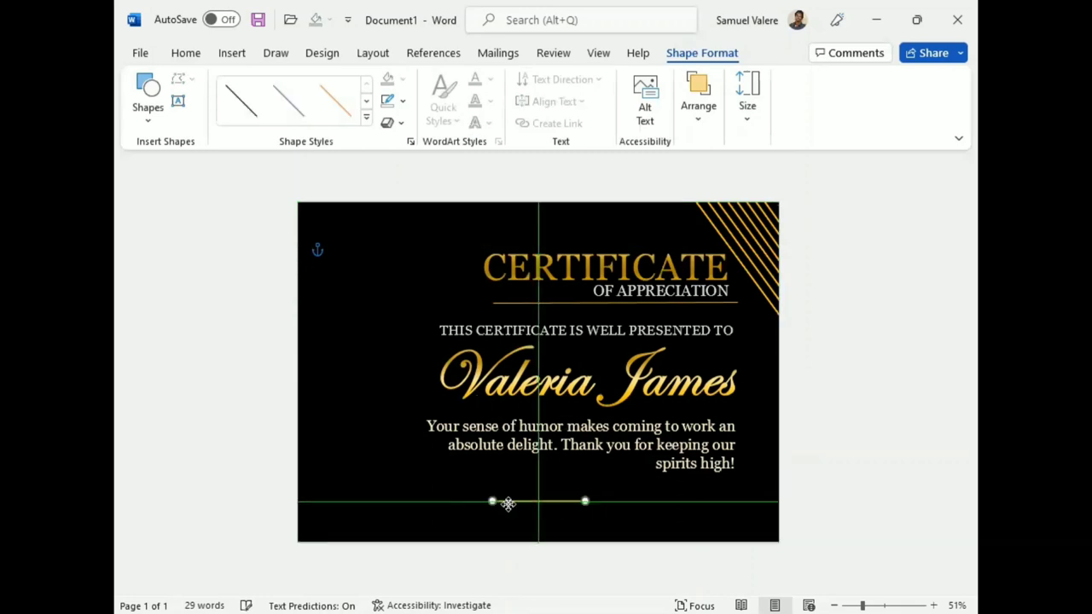
key(Left)
key(Left)
key(Left)
key(Left)
key(Left)
key(Left)
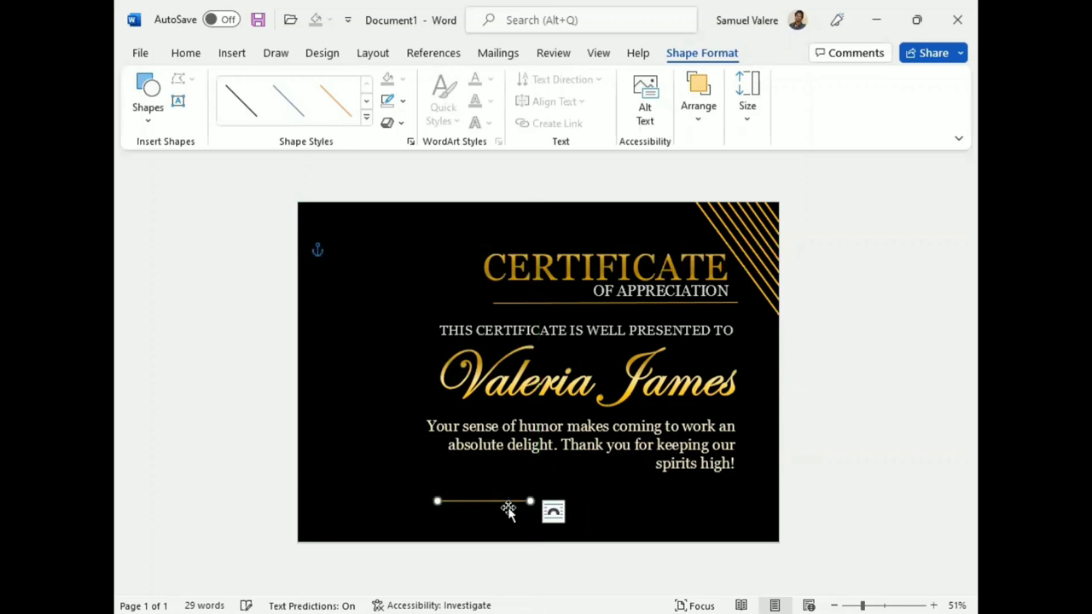
drag(531, 502, 497, 510)
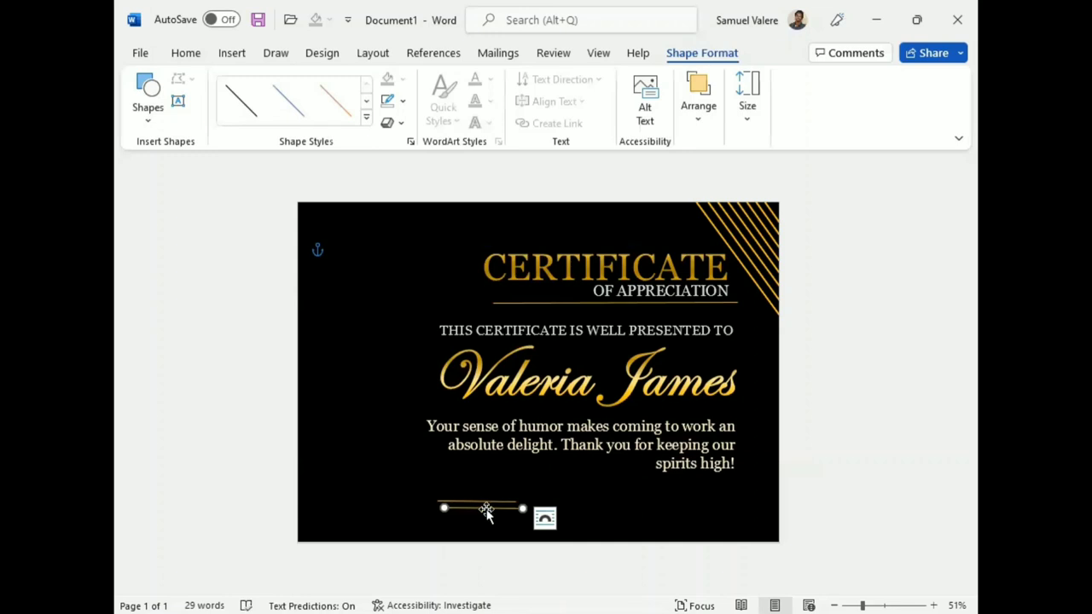
key(Up)
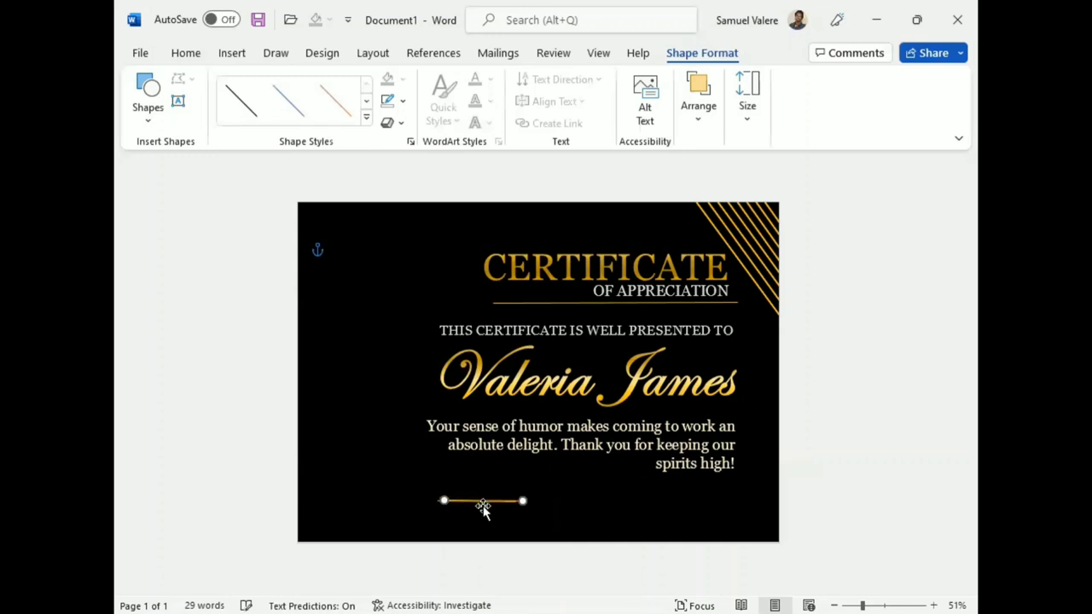
Step: Copy the line to the right side and colour both lines Gold, Accent 4, Lighter 80%
ctrl+drag(483, 506, 638, 506)
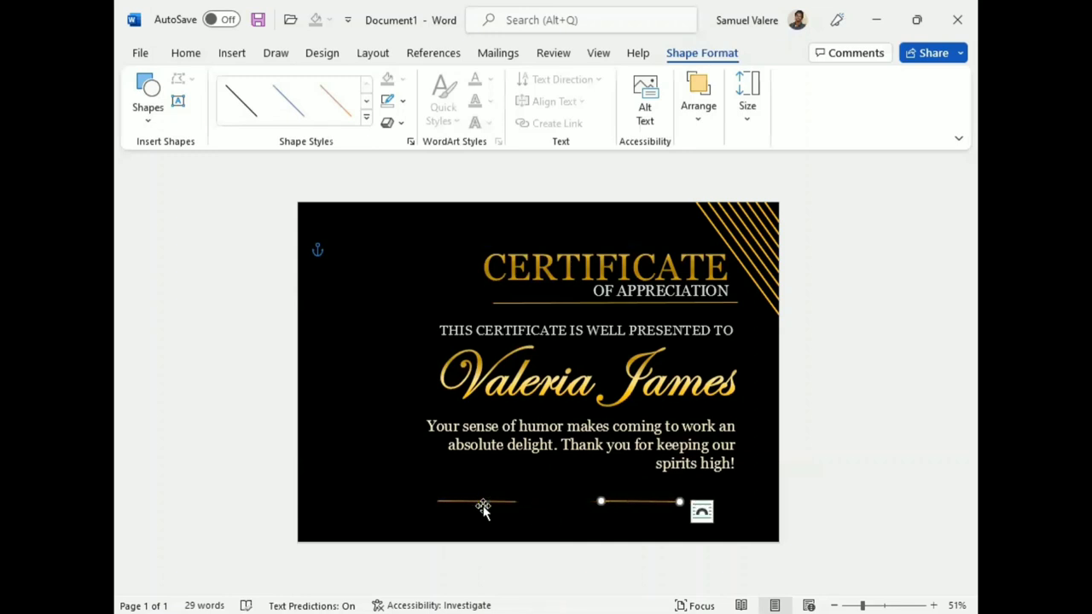
click(639, 505)
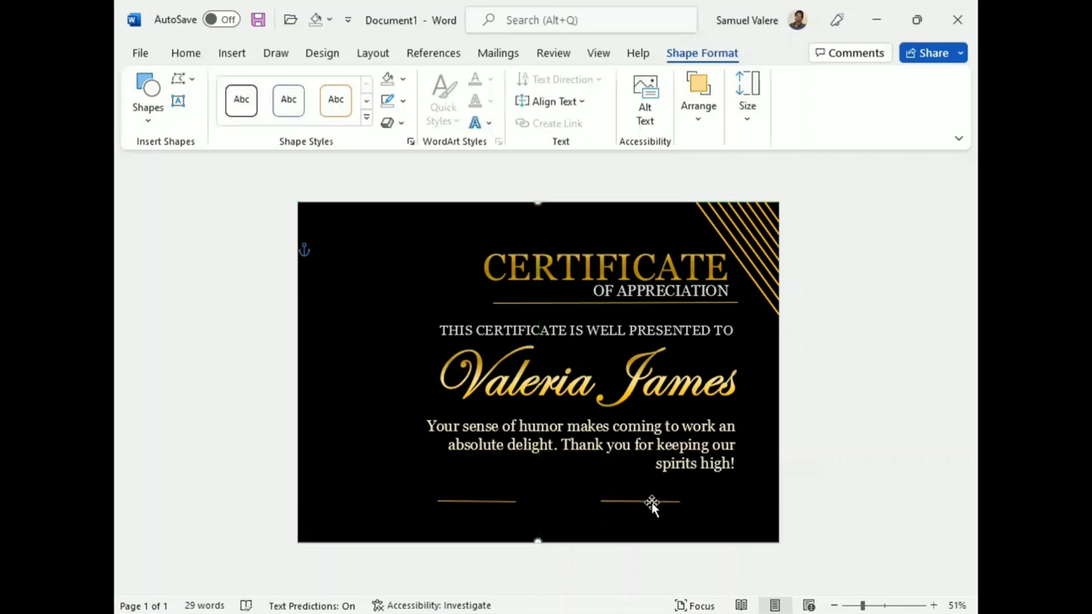
drag(649, 504, 716, 503)
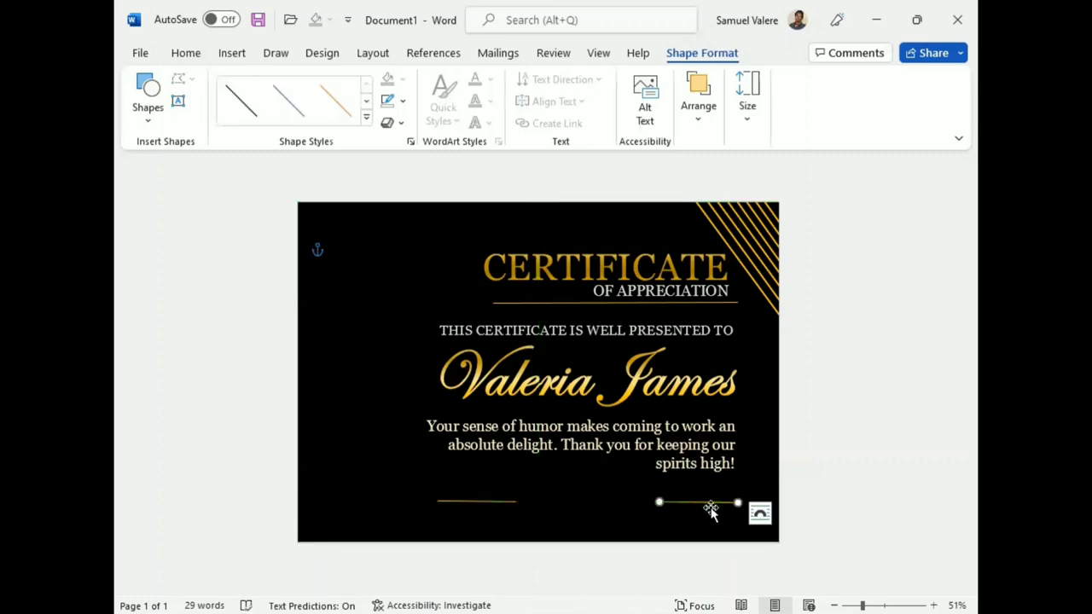
shift+click(484, 504)
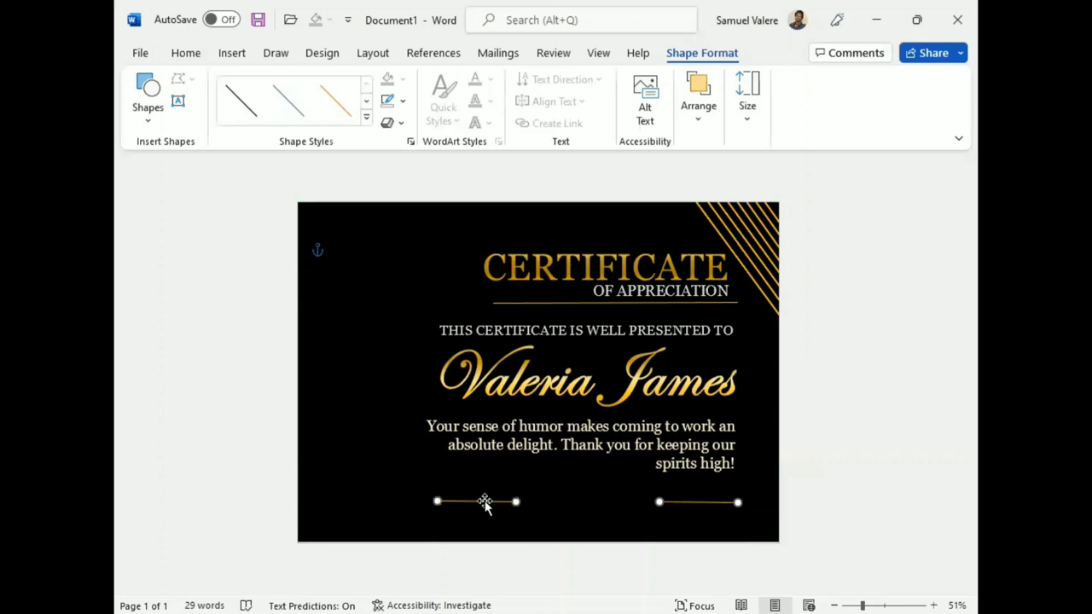
click(405, 102)
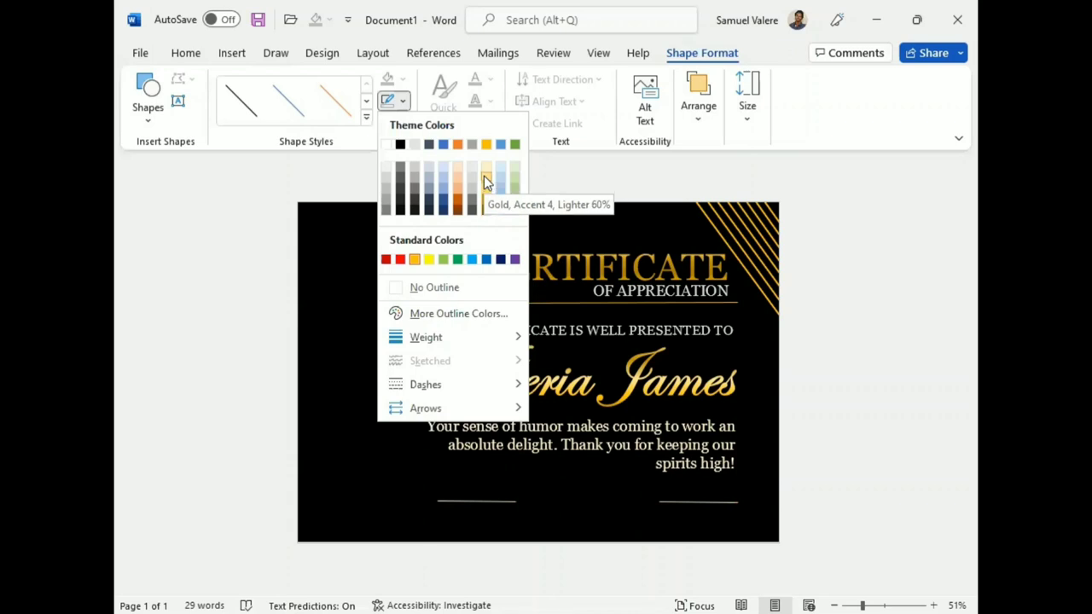
click(485, 167)
Step: Draw a text box reading 'Date' beneath the left line, with no outline and no fill
click(177, 101)
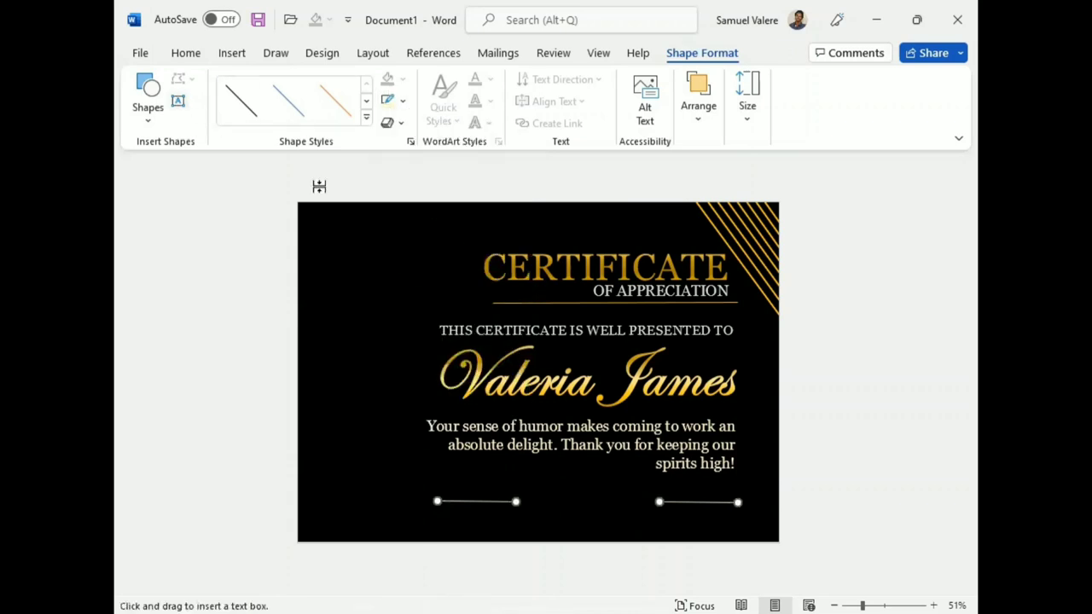
drag(443, 508, 501, 530)
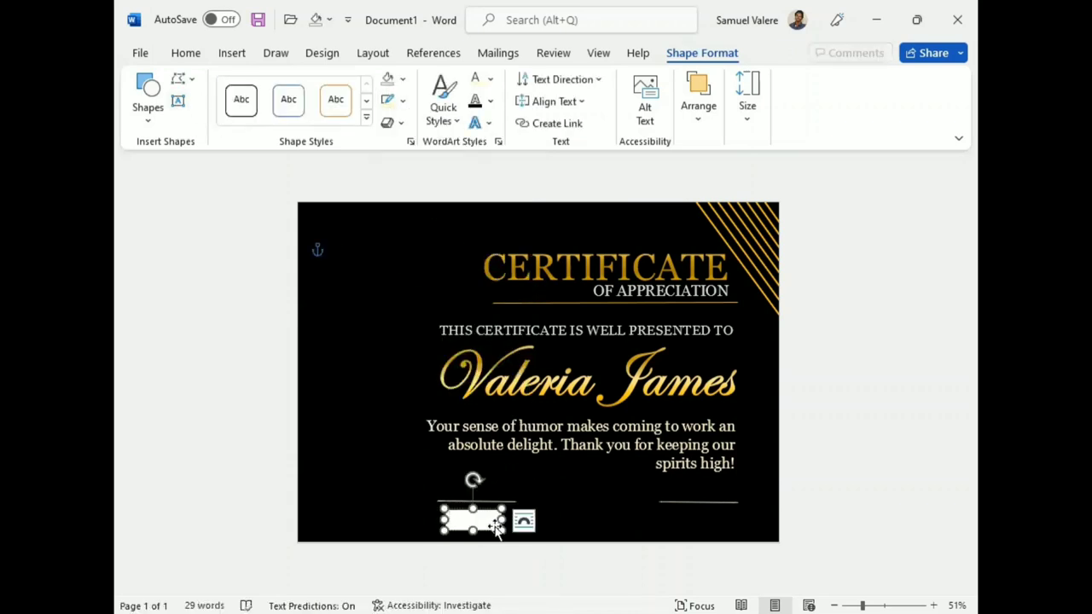
text(Date)
double_click(459, 520)
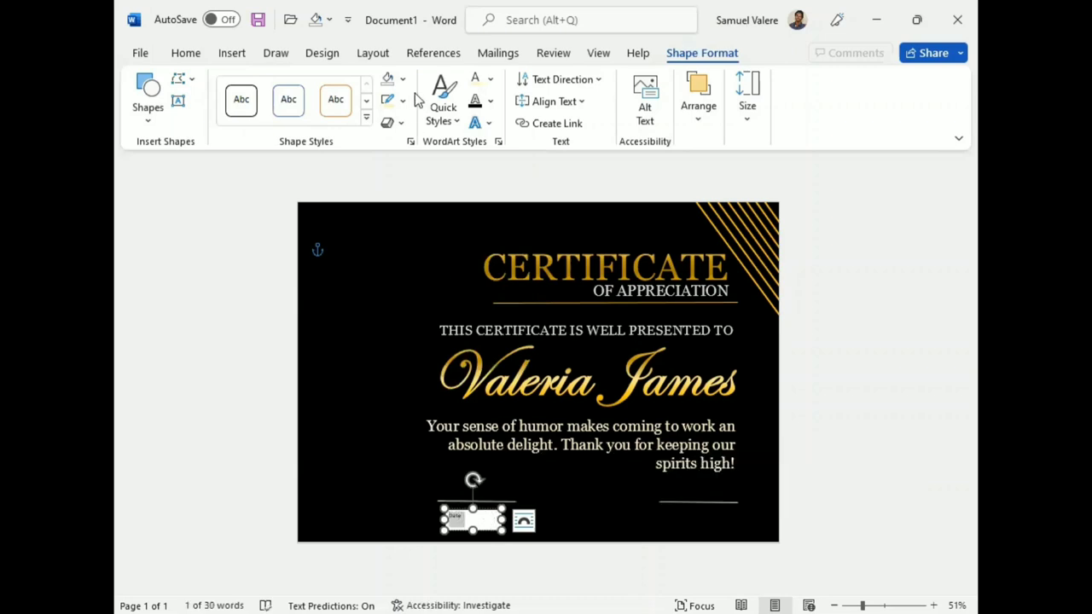
click(403, 101)
click(407, 106)
click(407, 107)
click(418, 287)
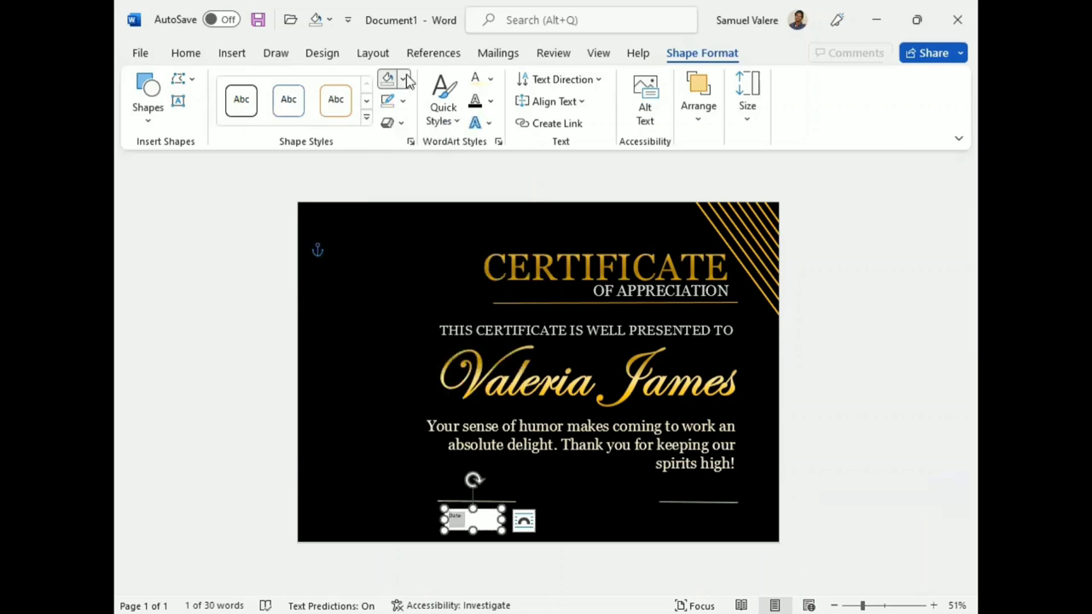
click(403, 79)
click(395, 264)
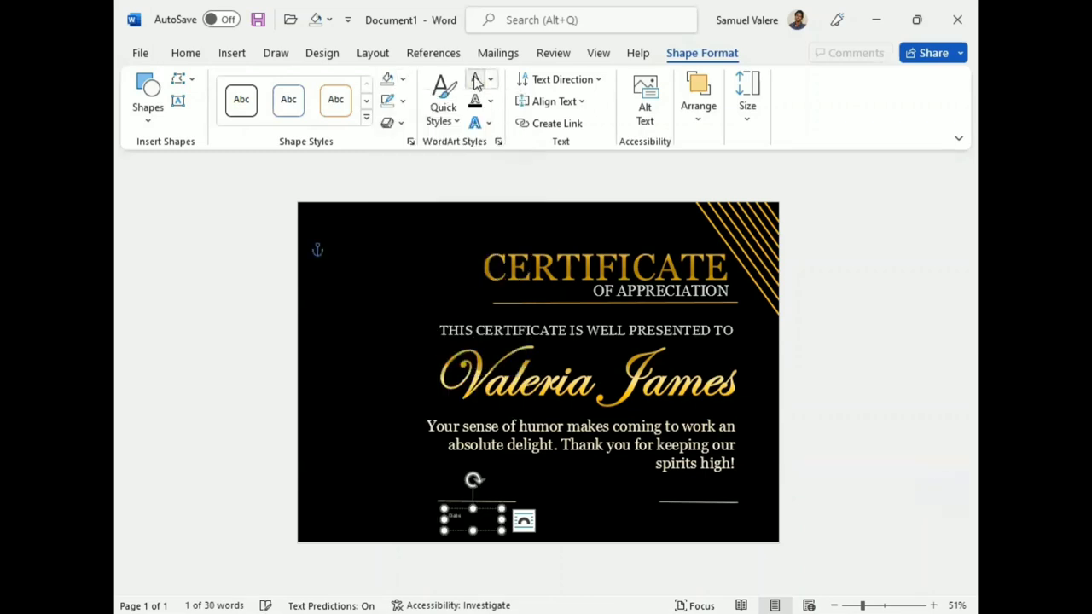
Step: Make the label Georgia, centred, uppercase and larger, then resize and position the box
click(185, 52)
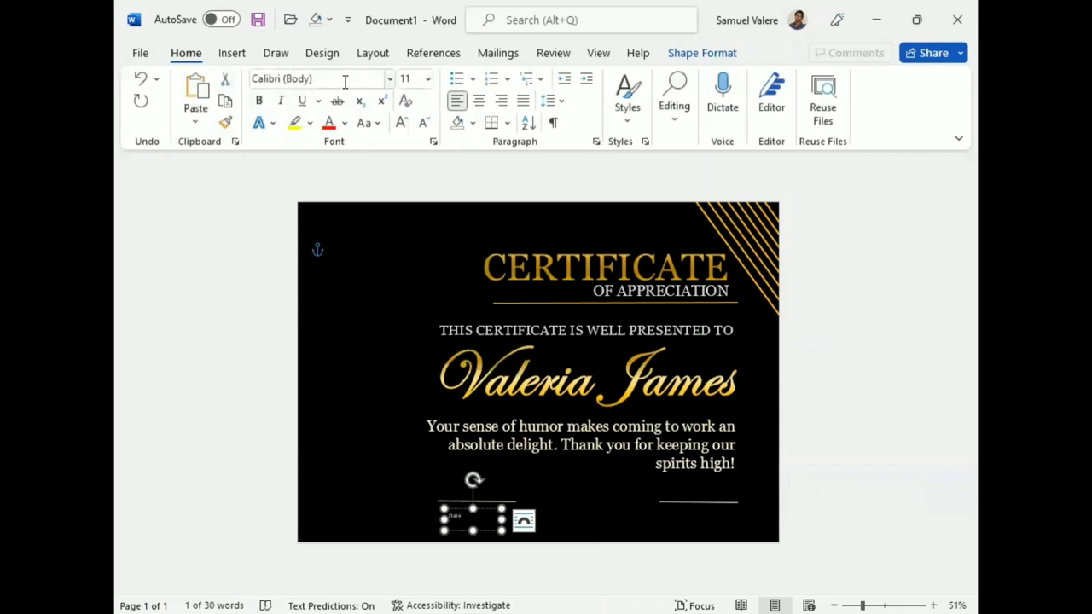
click(346, 81)
text(Georgia)
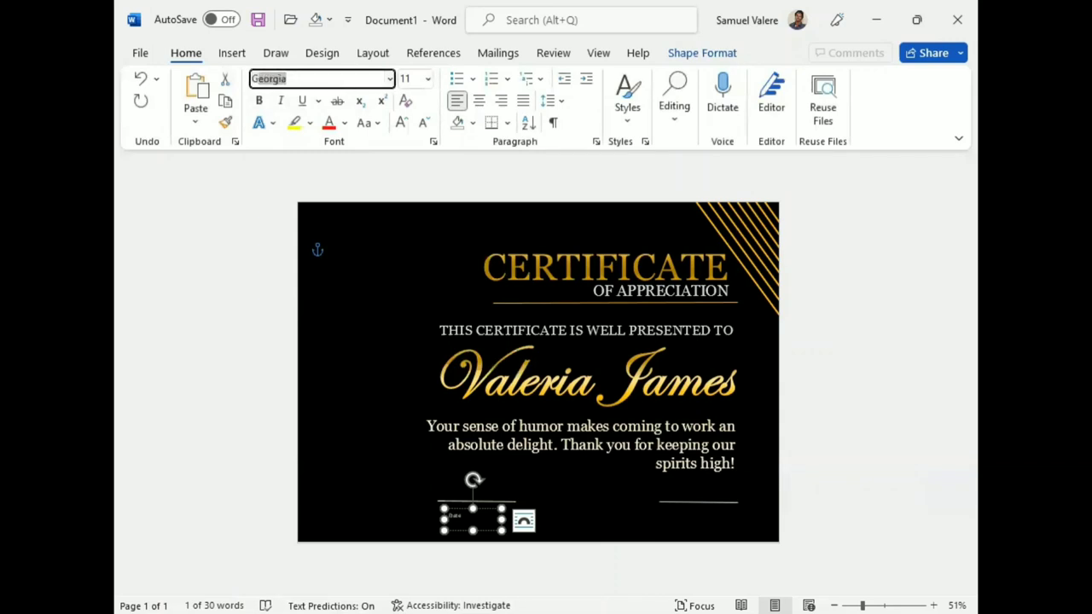
key(Return)
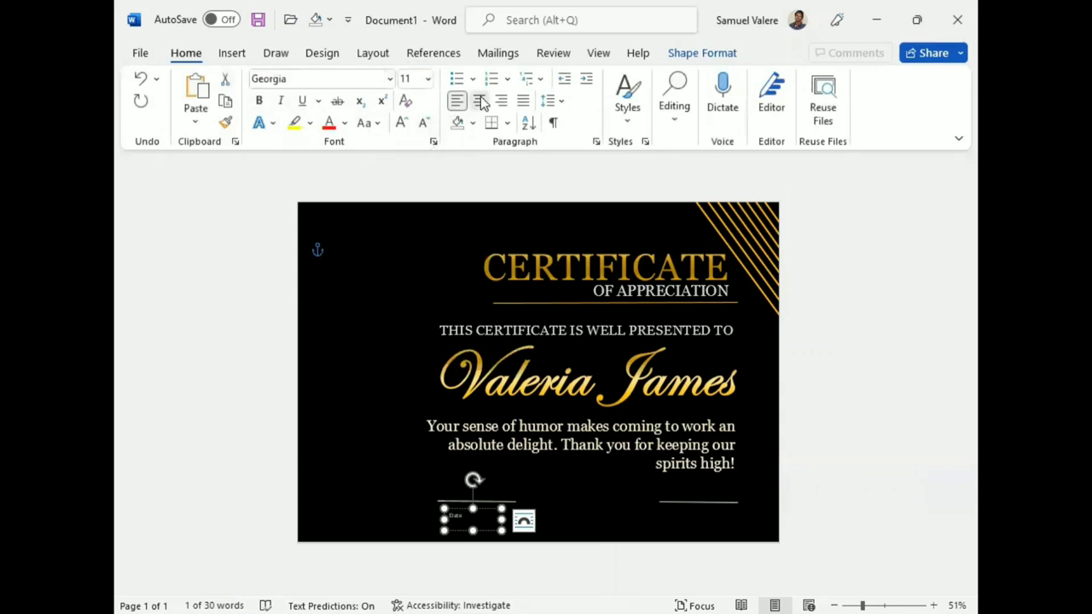
click(479, 101)
click(369, 122)
click(405, 189)
click(401, 122)
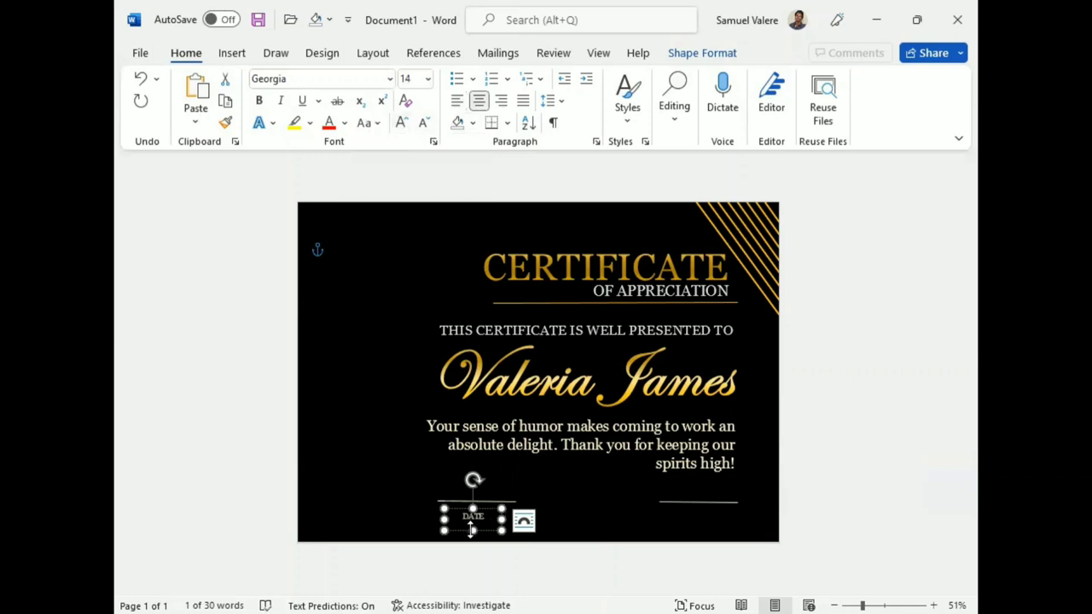
drag(472, 530, 473, 516)
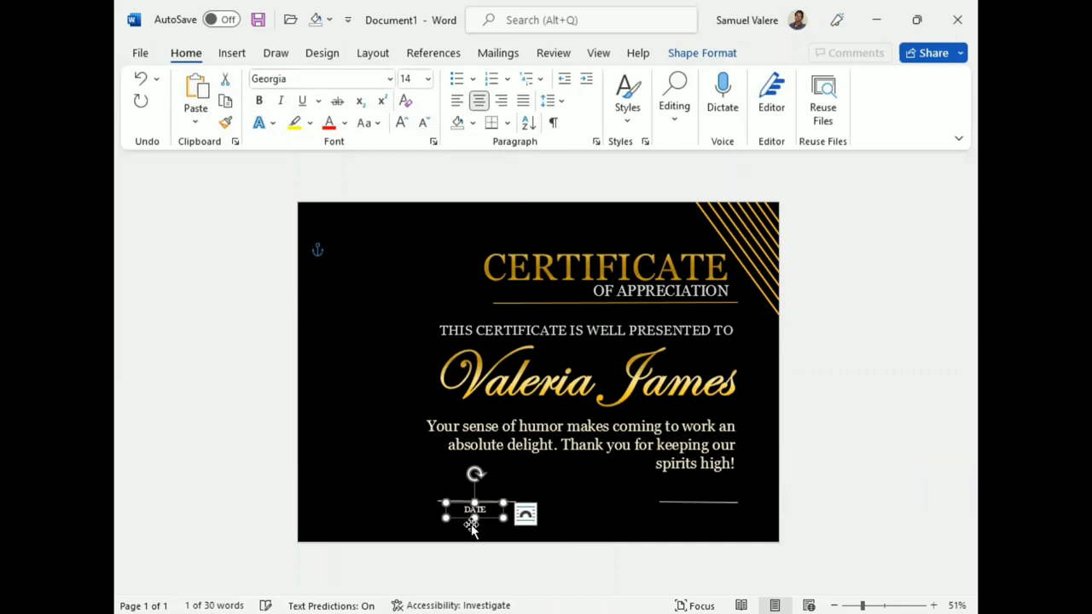
drag(472, 527, 705, 517)
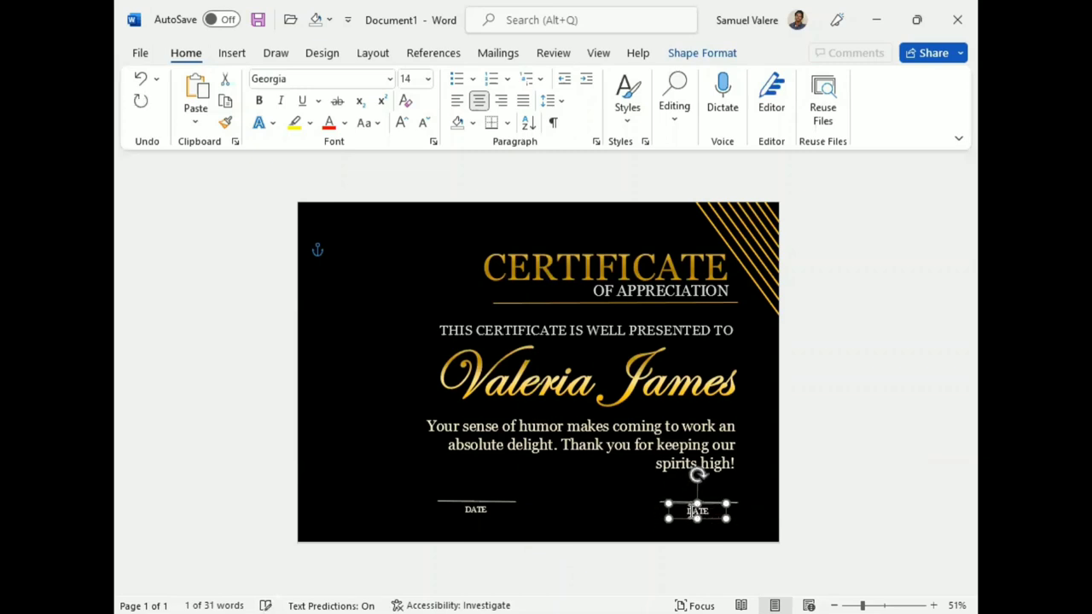
Step: Change the copied label's text to 'Signature' and make it uppercase SIGNATURE
click(694, 517)
text(Signature)
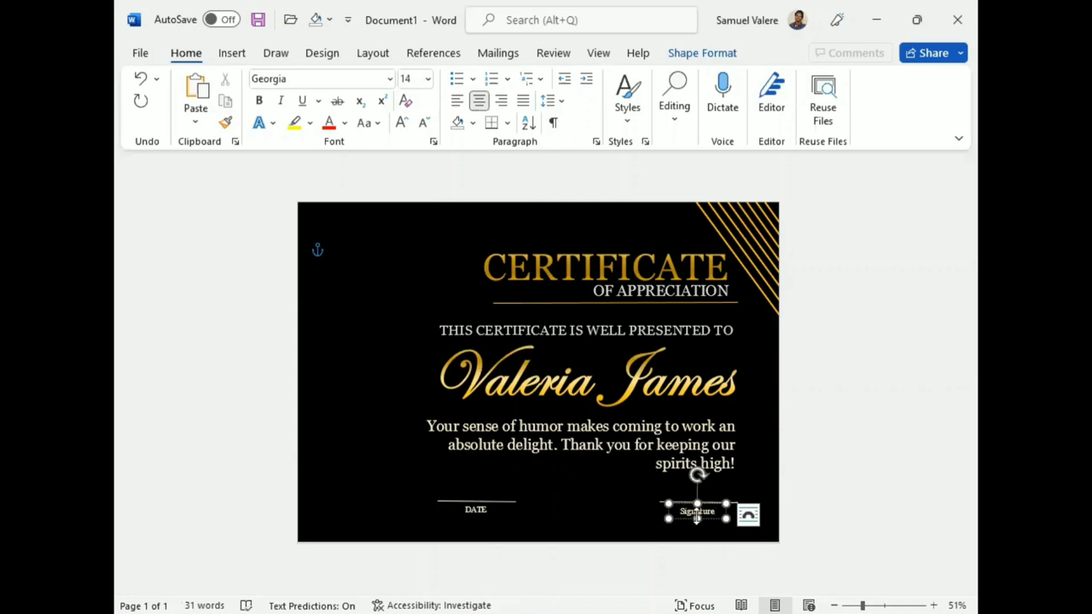
click(696, 505)
click(185, 53)
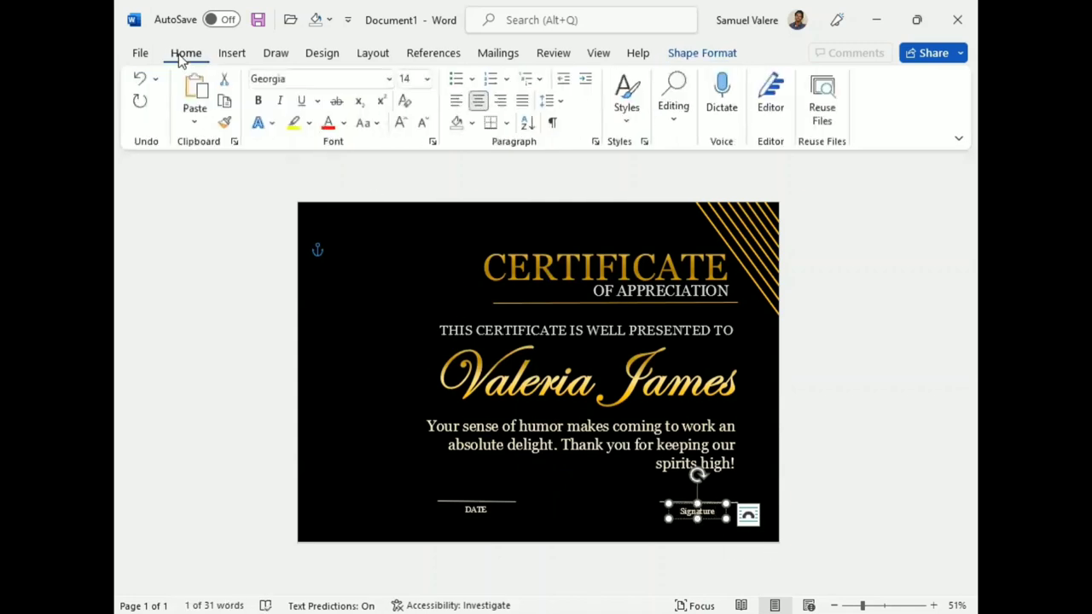
click(403, 193)
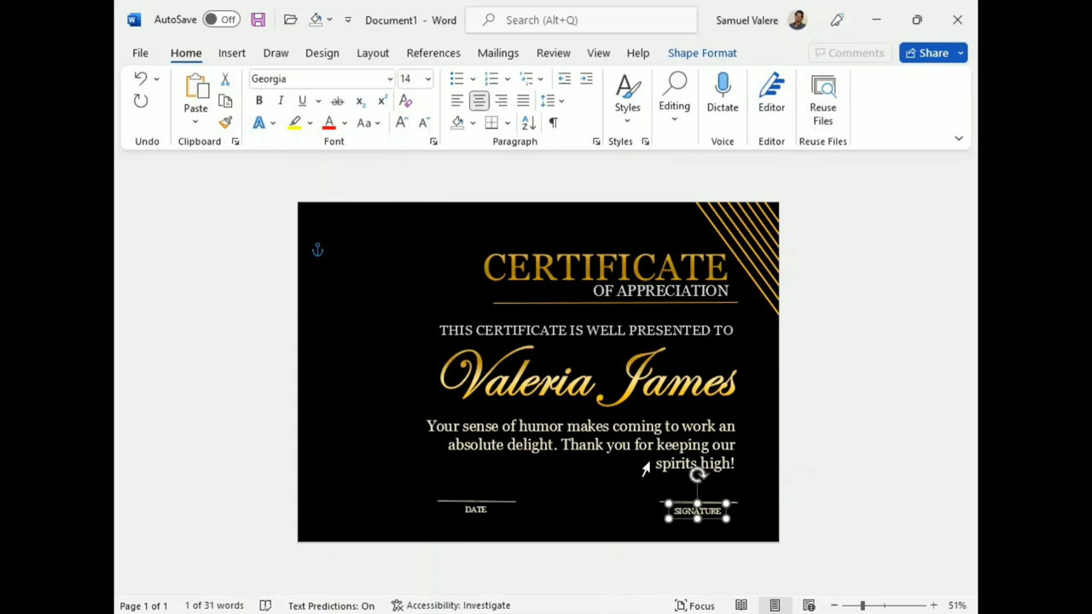
click(232, 53)
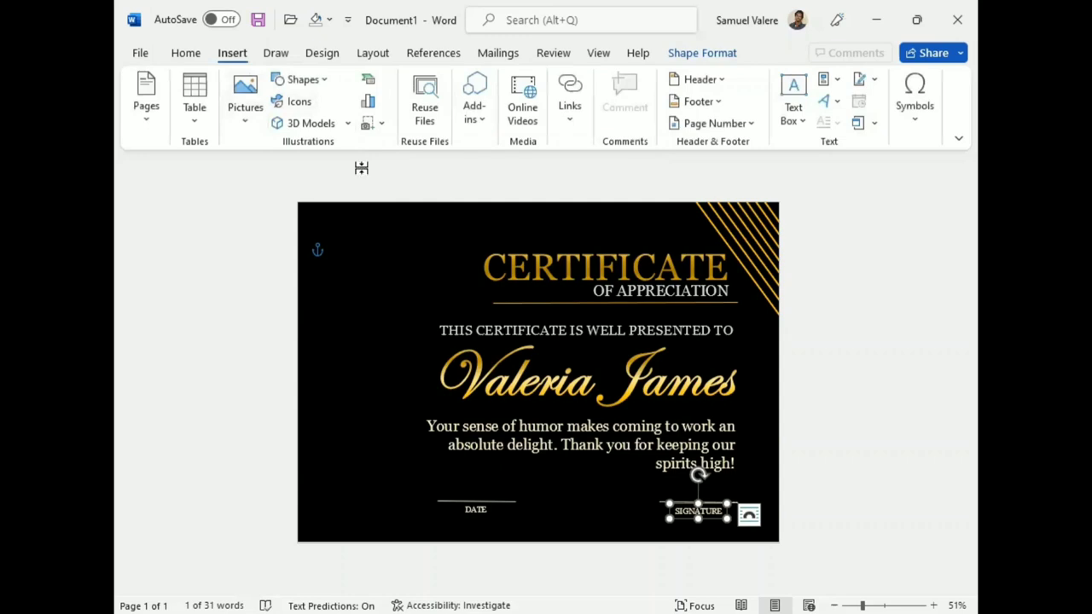
Step: Draw a chevron arrow, rotate it upright, and size it as a ribbon at the top-left edge
click(303, 81)
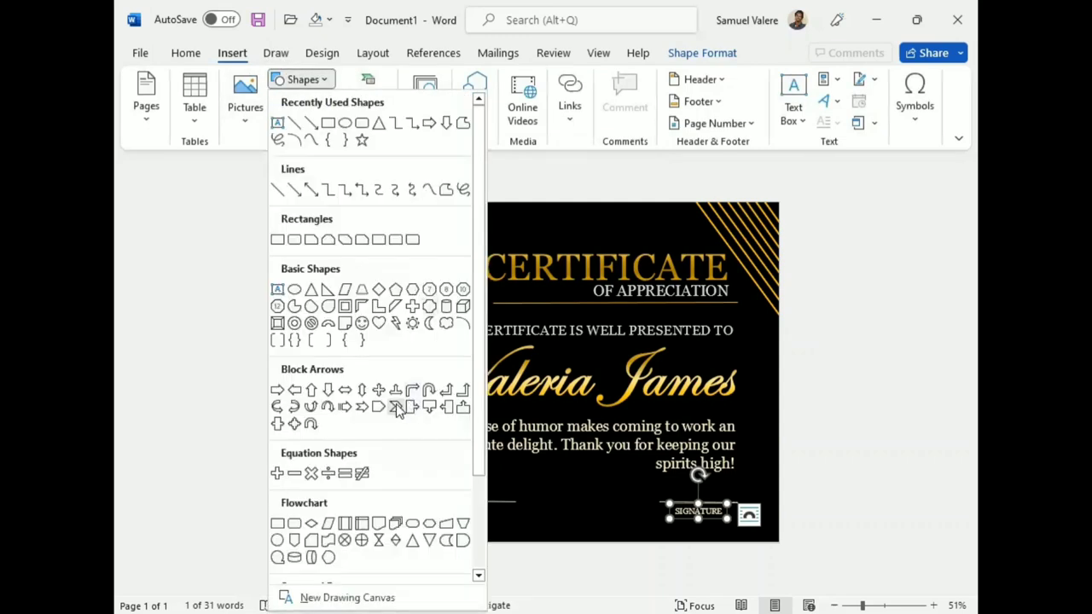
drag(318, 231, 419, 284)
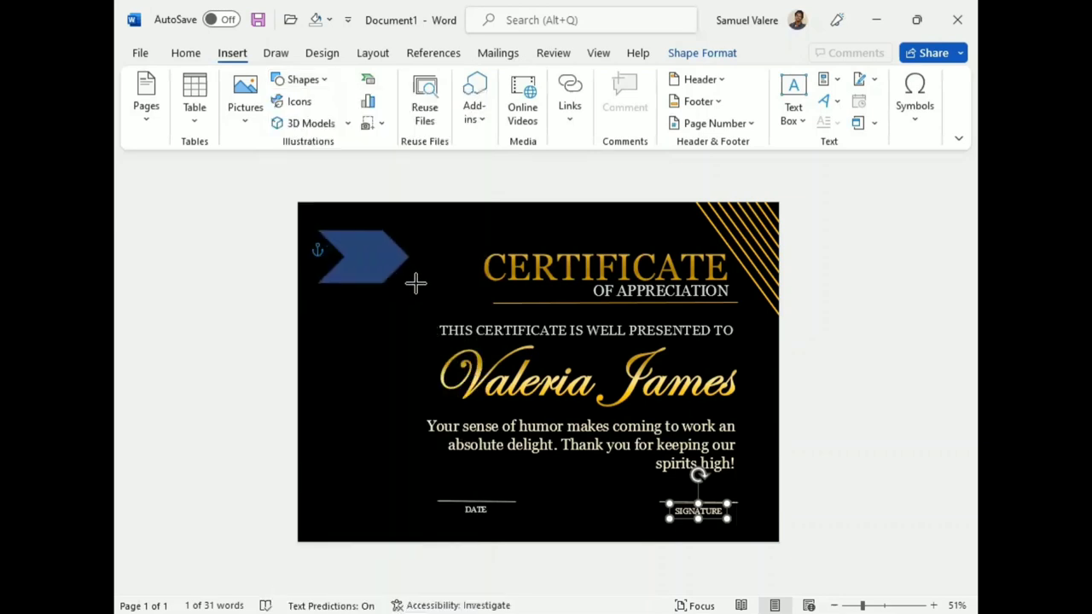
drag(369, 204, 315, 263)
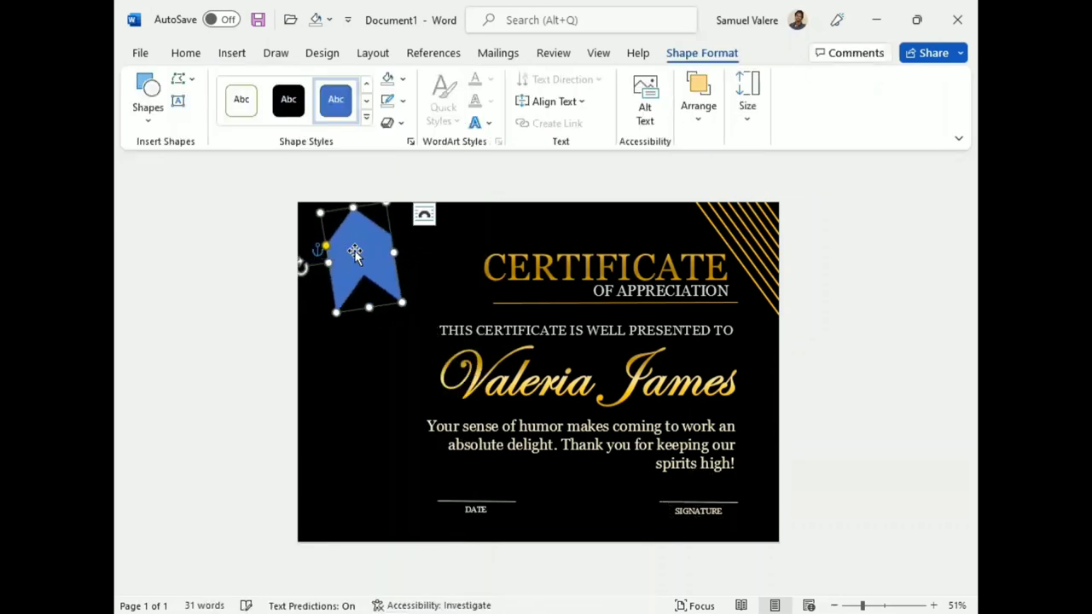
mouse_move(314, 264)
mouse_down()
mouse_move(302, 260)
mouse_move(348, 237)
mouse_move(357, 247)
mouse_up()
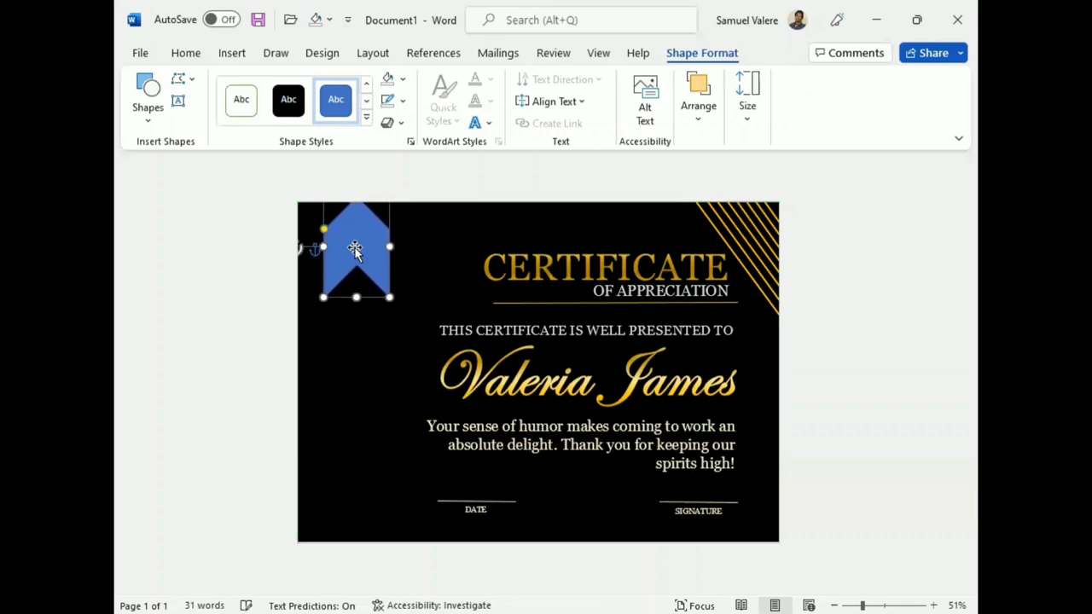
drag(357, 247, 357, 219)
drag(358, 276, 354, 285)
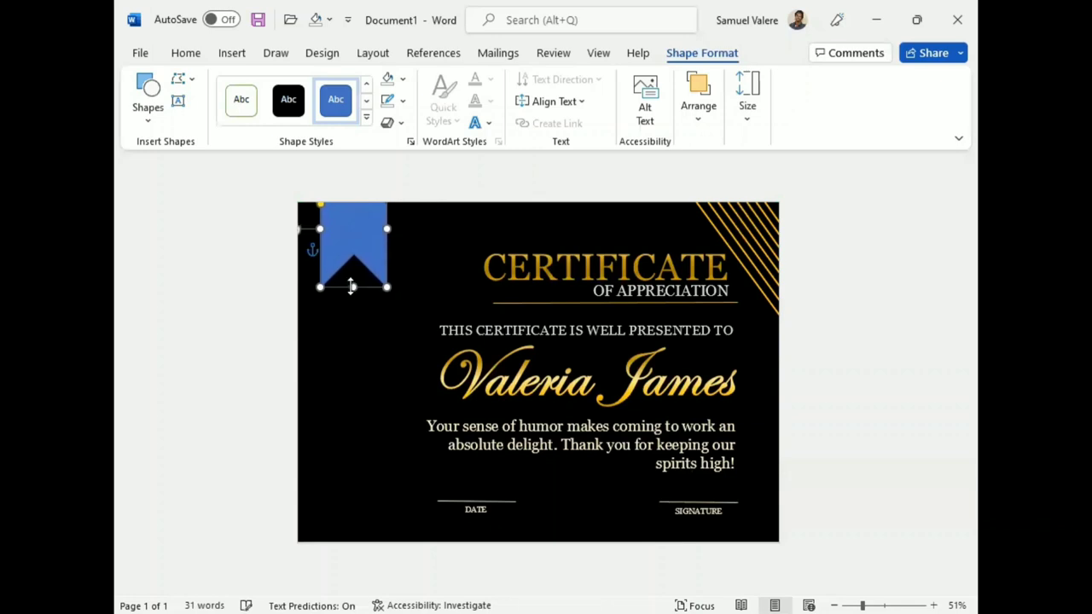
drag(387, 231, 390, 228)
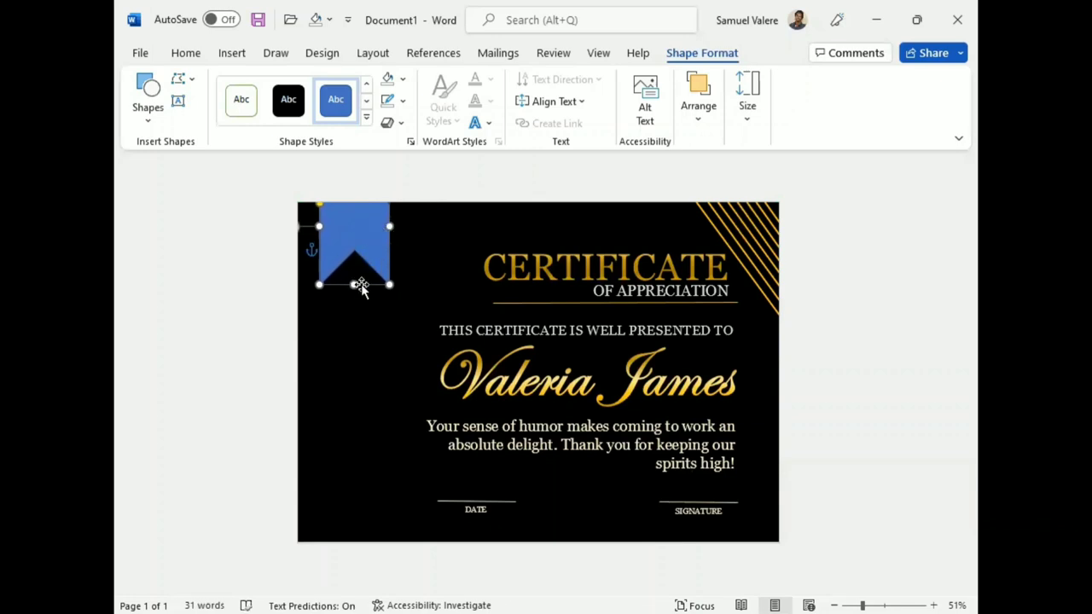
Step: Use Edit Points to pull the ribbon's notch lower for a deeper tail
right_click(357, 254)
click(401, 326)
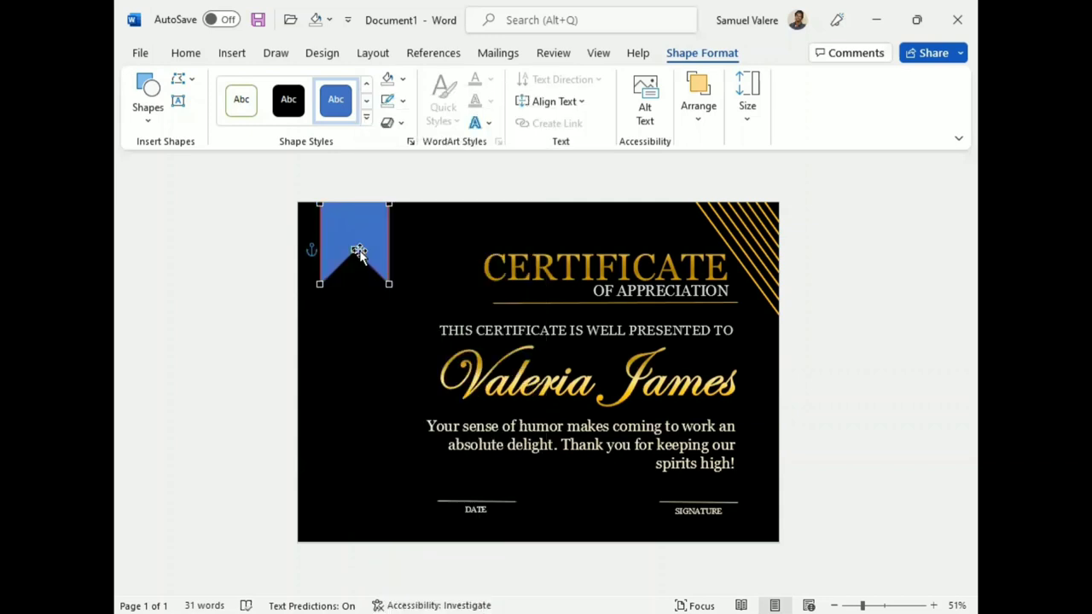
click(354, 249)
drag(354, 258, 354, 260)
click(449, 236)
click(349, 232)
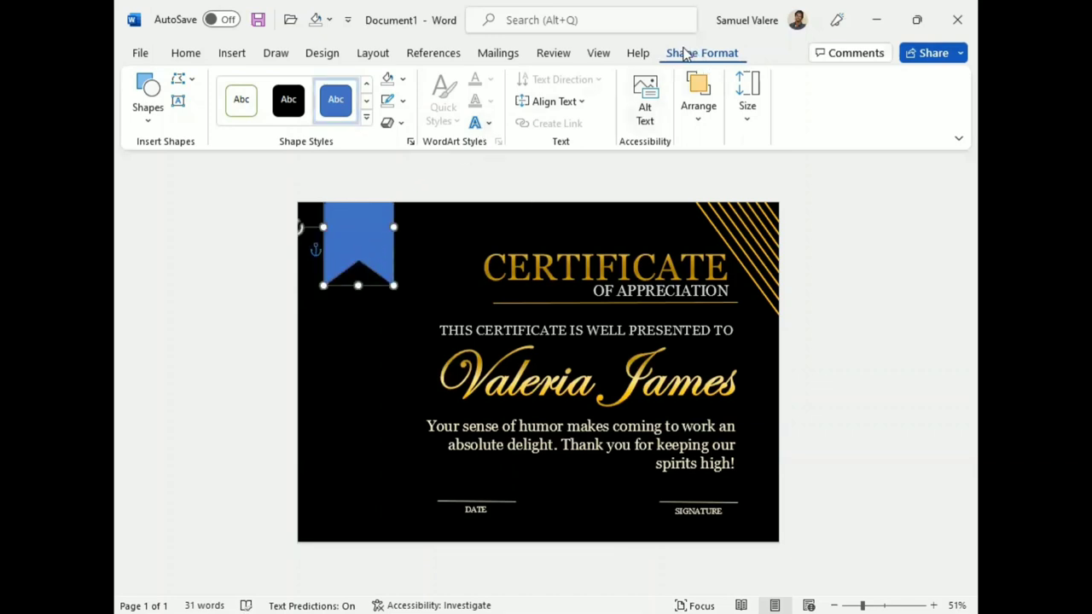
click(403, 100)
Step: Remove the ribbon's outline and switch its fill to a gradient in More Gradients
click(394, 284)
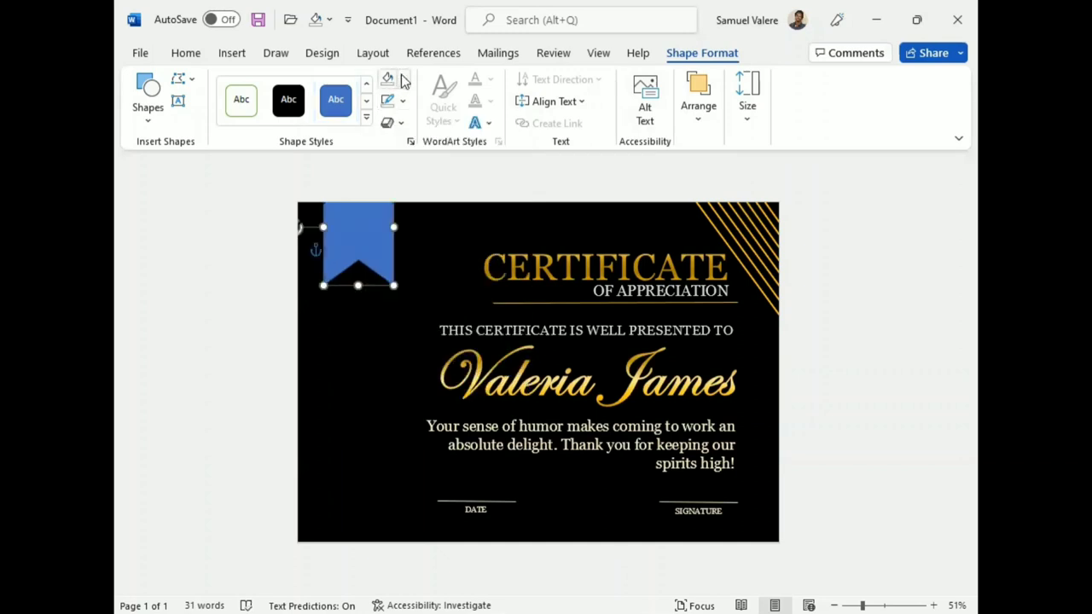
click(404, 78)
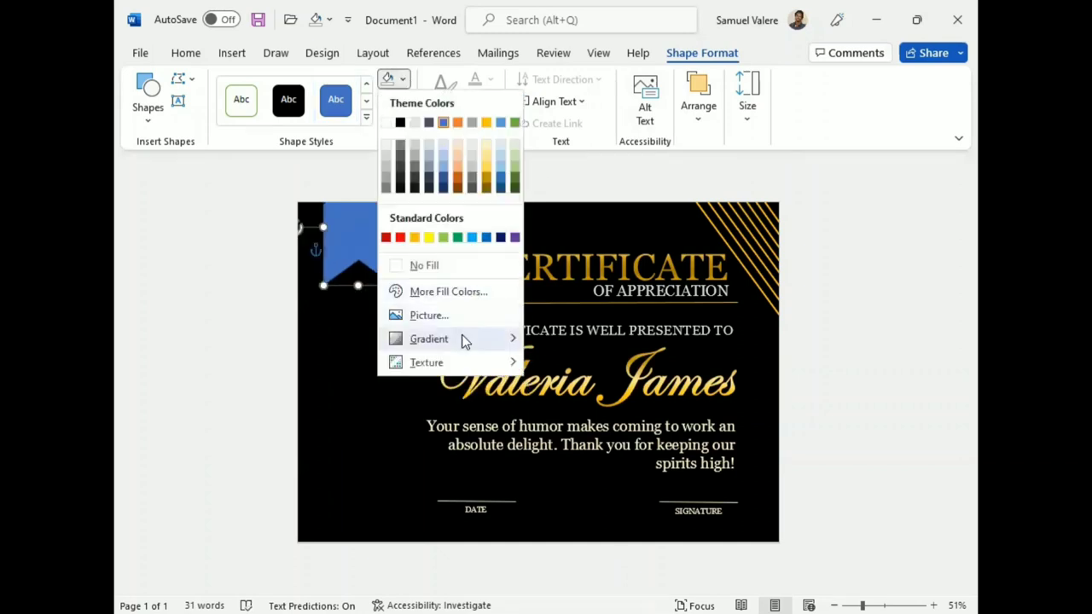
mouse_move(465, 341)
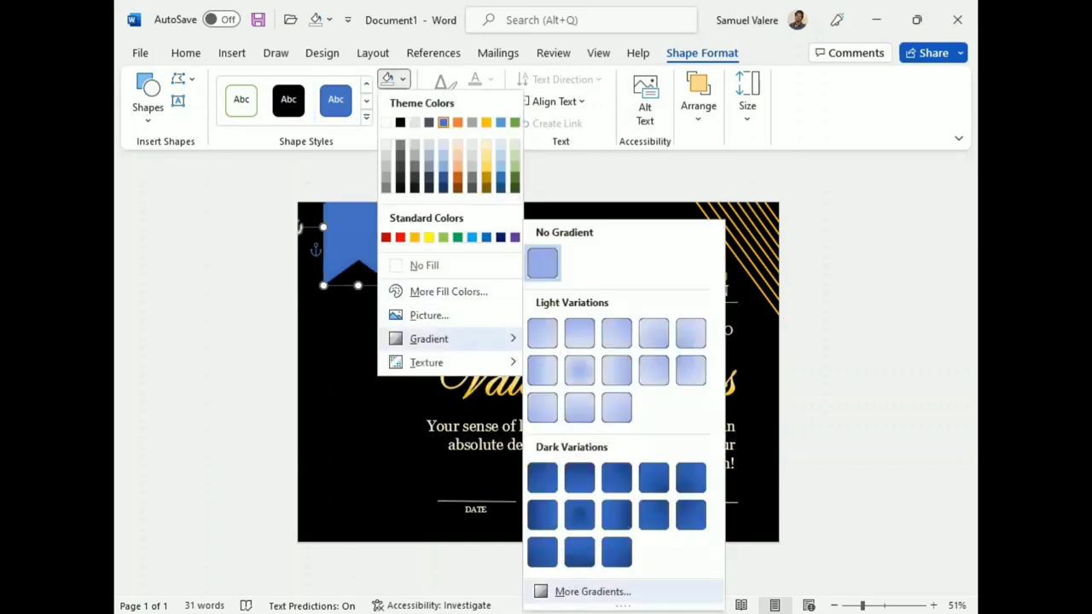
click(593, 591)
click(774, 306)
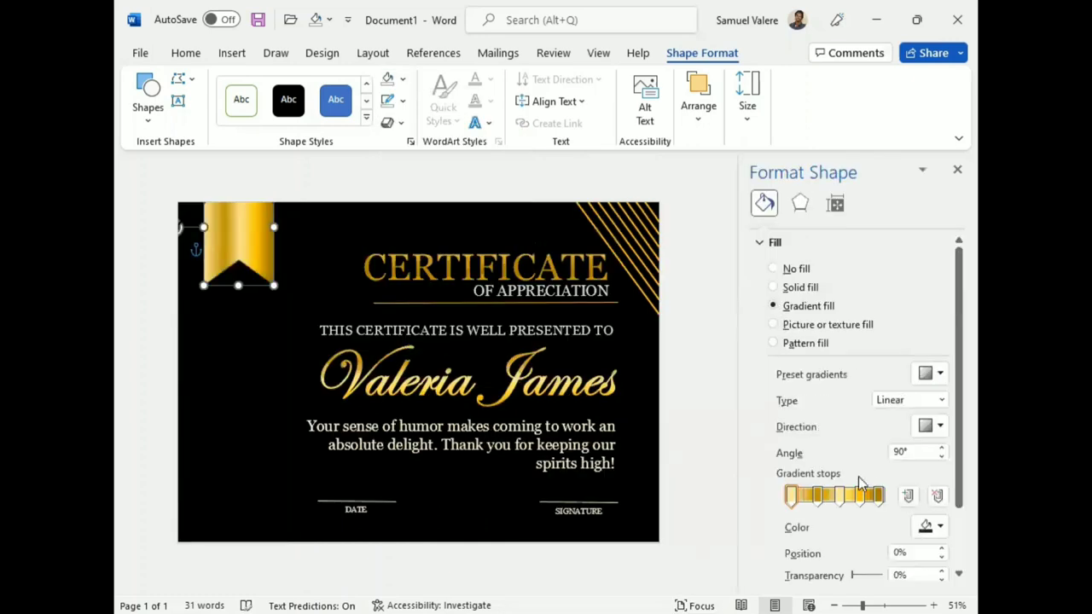
Step: Delete extra gradient stops and reposition the remaining ones for a gold 90° linear gradient
click(879, 496)
click(938, 495)
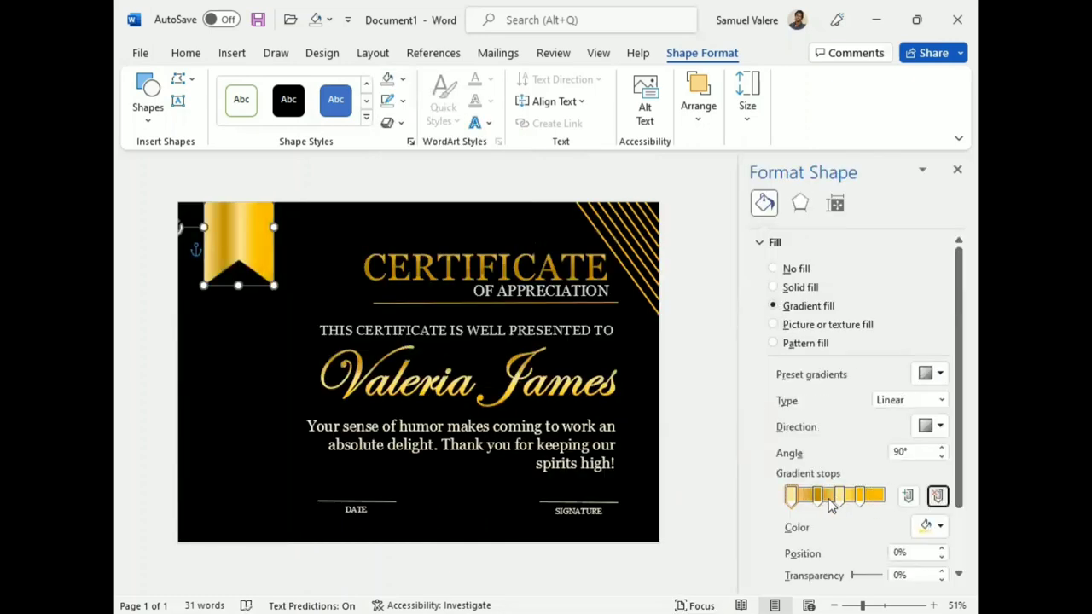
click(939, 498)
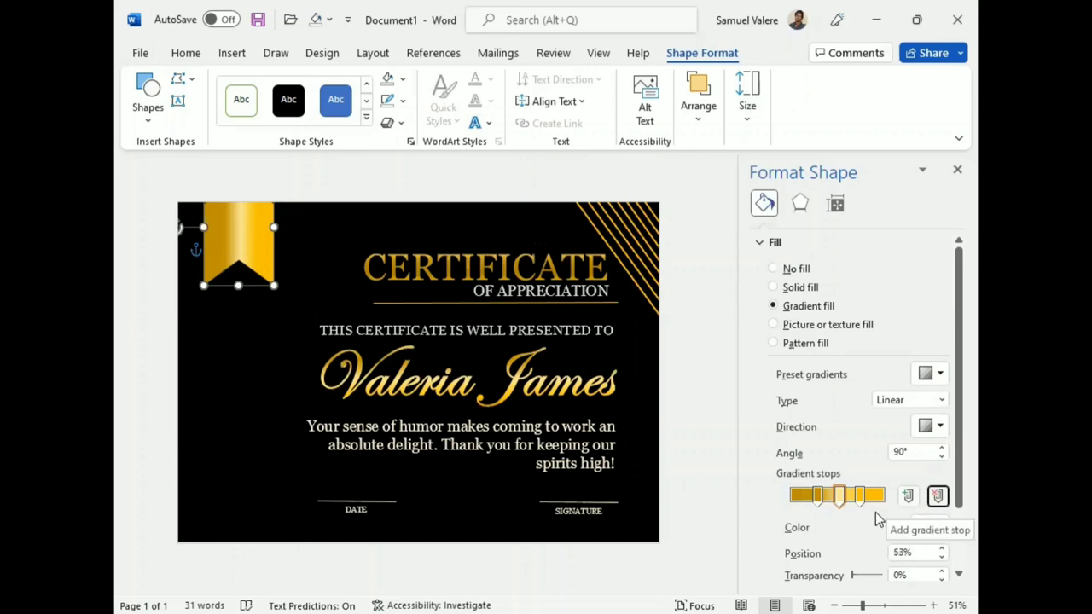
click(864, 496)
click(938, 496)
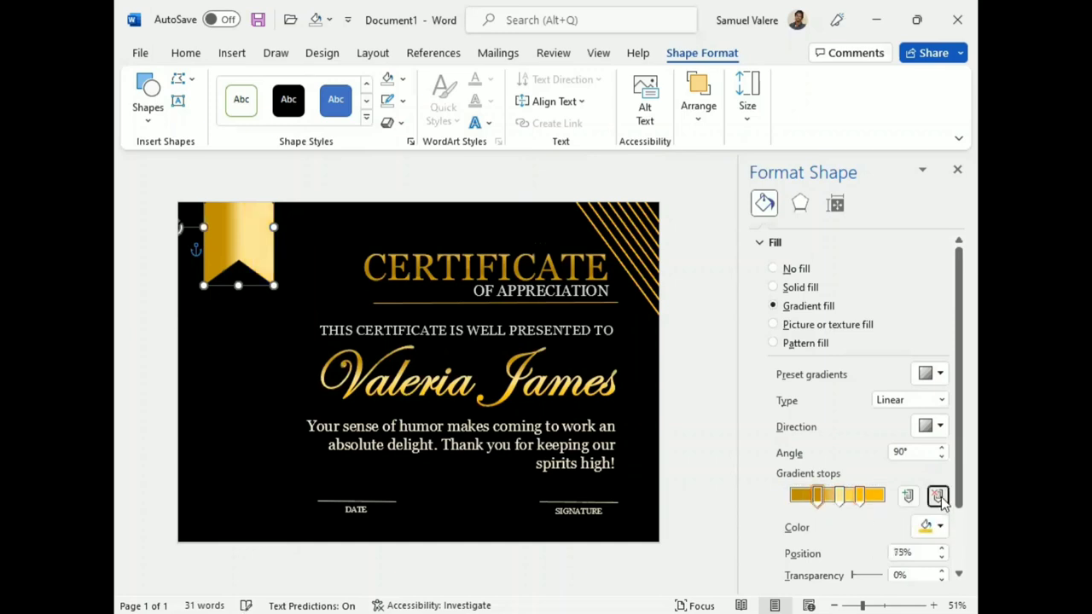
mouse_move(817, 495)
mouse_down()
mouse_move(783, 497)
mouse_move(921, 501)
mouse_move(876, 500)
mouse_up()
drag(819, 499, 839, 510)
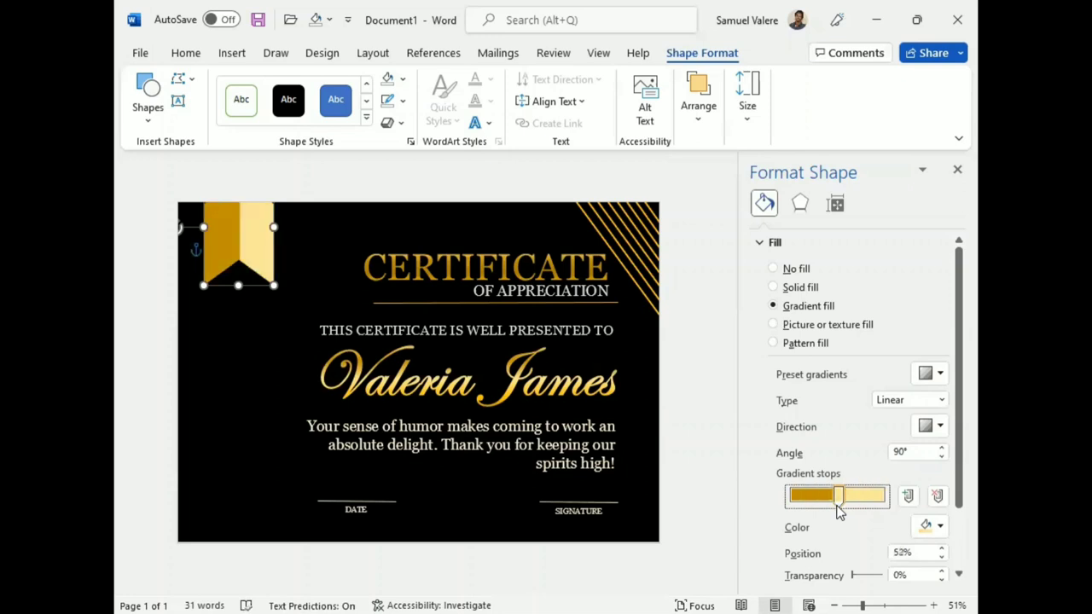
mouse_move(832, 504)
mouse_down()
mouse_move(847, 498)
mouse_move(828, 500)
mouse_up()
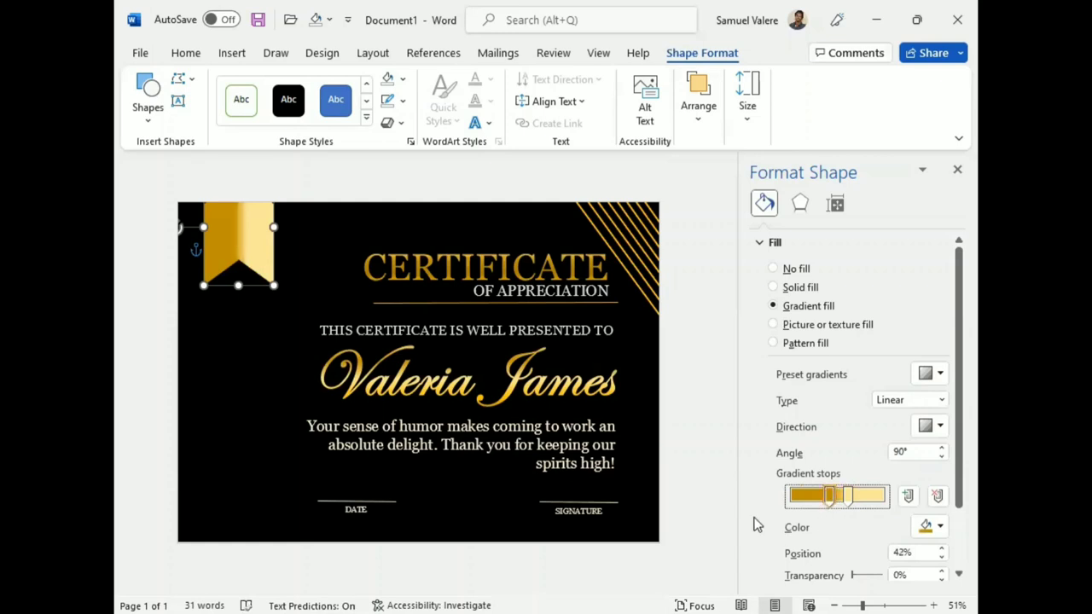
Step: Copy a diagonal gold stripe and turn it into a vertical line hanging beneath the ribbon
click(632, 285)
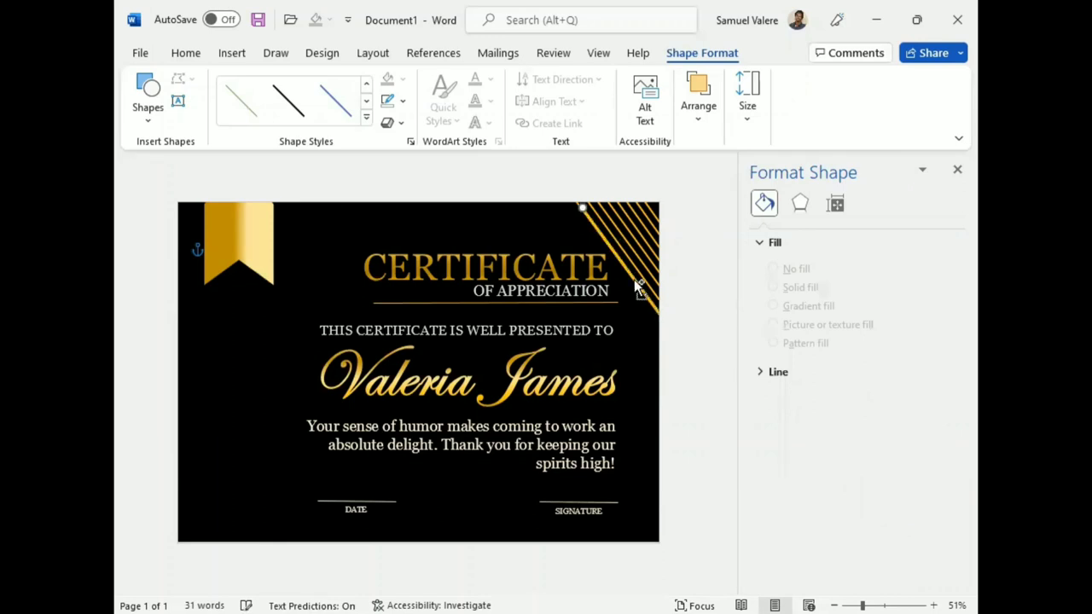
mouse_move(636, 287)
mouse_down()
mouse_move(347, 359)
mouse_move(257, 345)
mouse_up()
mouse_move(312, 388)
mouse_down()
mouse_move(244, 423)
mouse_move(225, 544)
mouse_up()
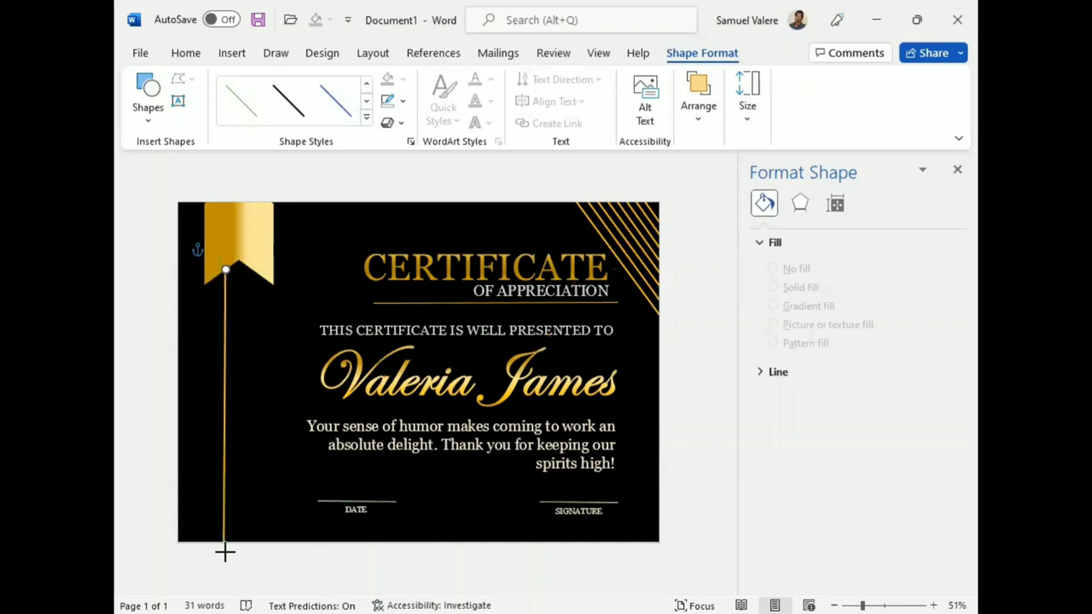
click(223, 457)
drag(224, 452, 214, 447)
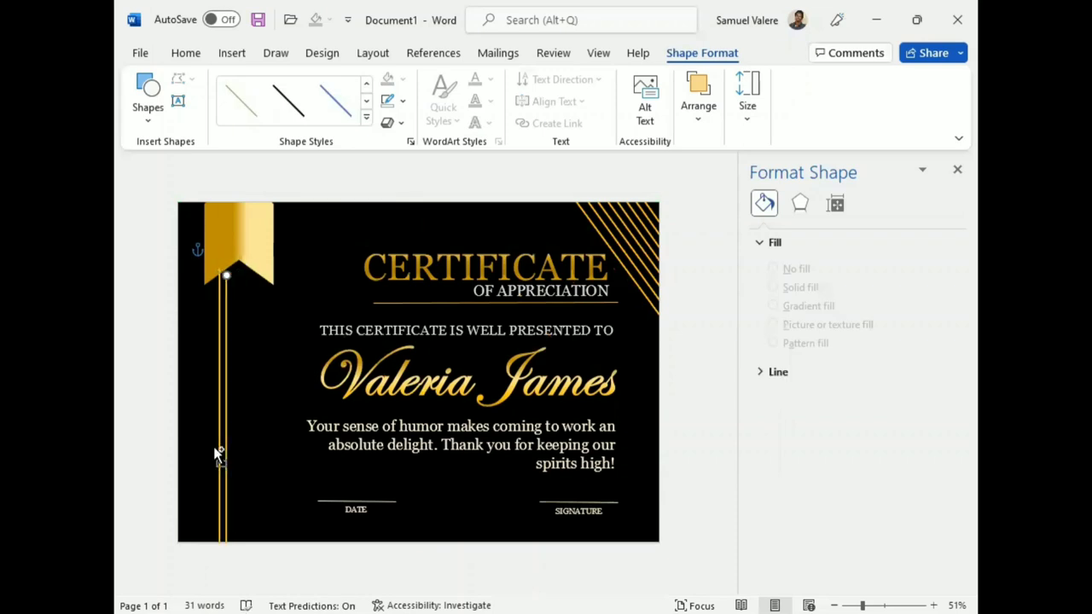
key(Up)
key(Up)
key(Up)
key(Up)
key(Up)
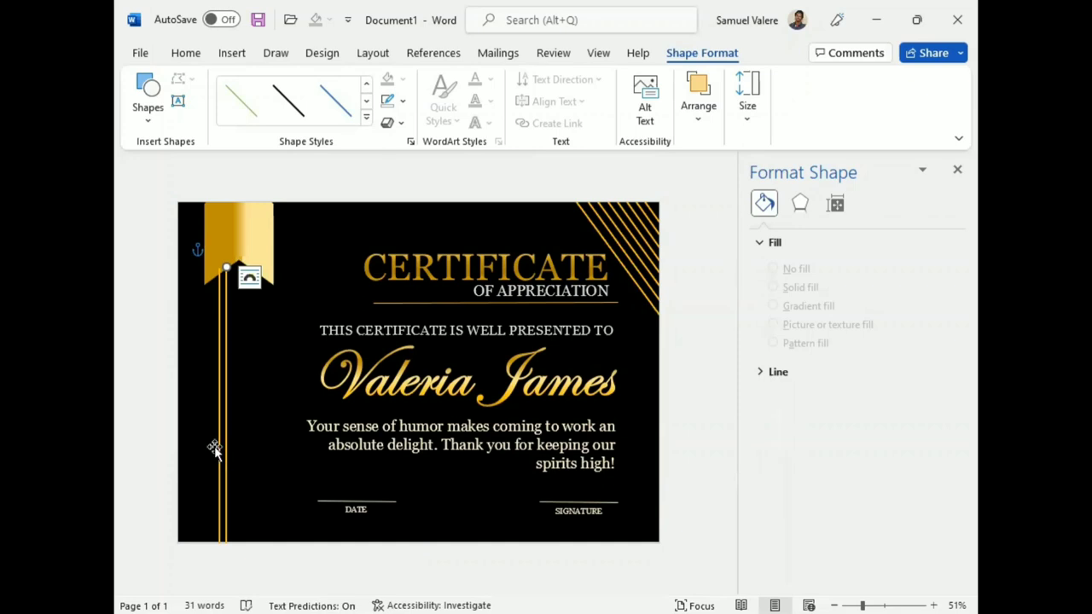
key(Left)
key(Left)
key(Left)
key(Left)
key(Left)
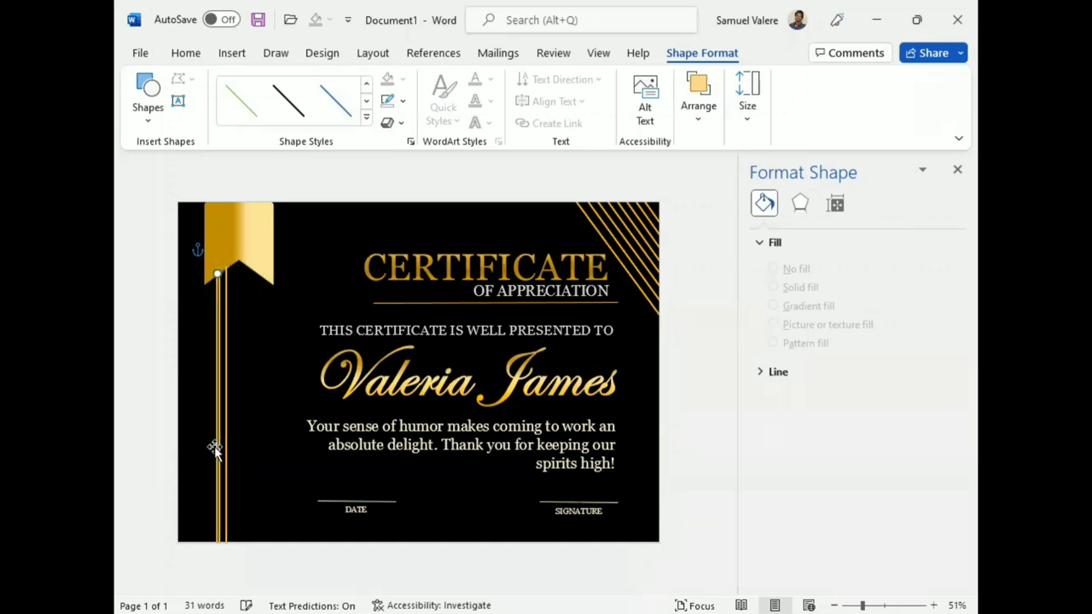
key(Left)
key(Left)
key(Left)
key(Up)
key(Up)
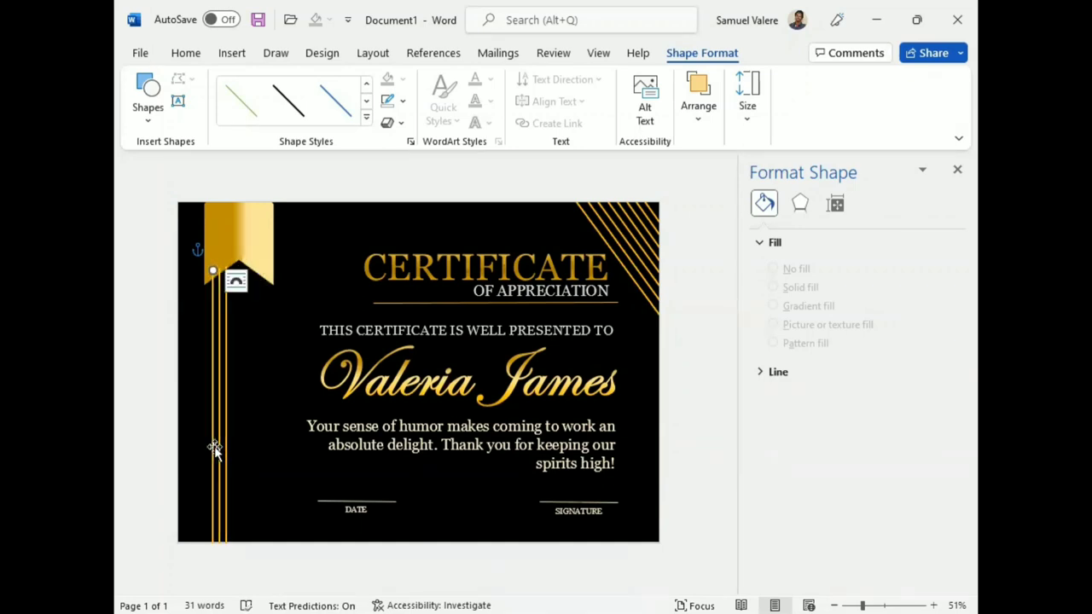
click(224, 451)
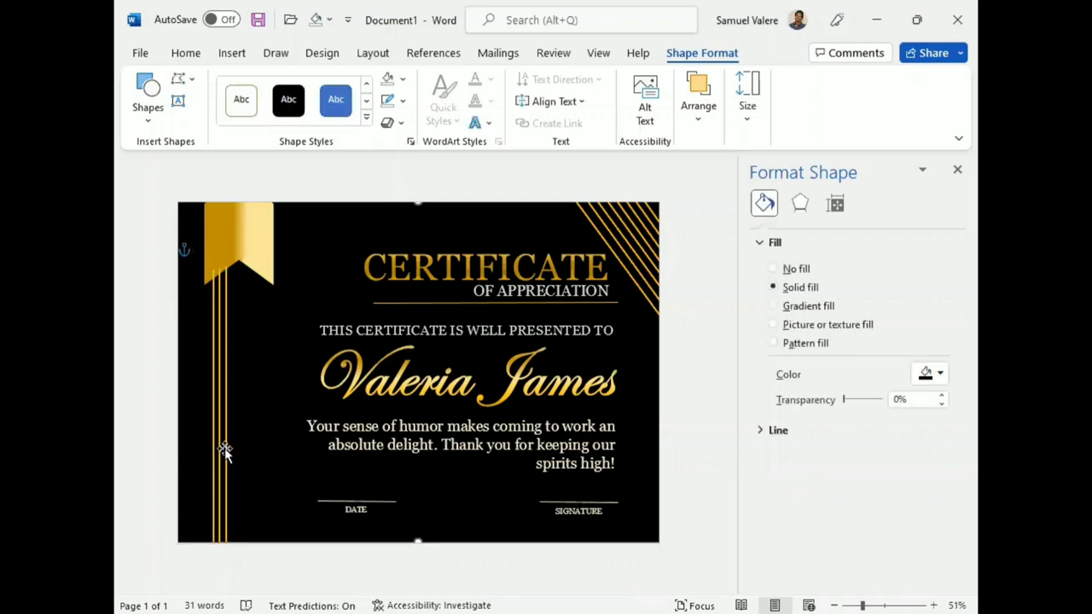
click(225, 447)
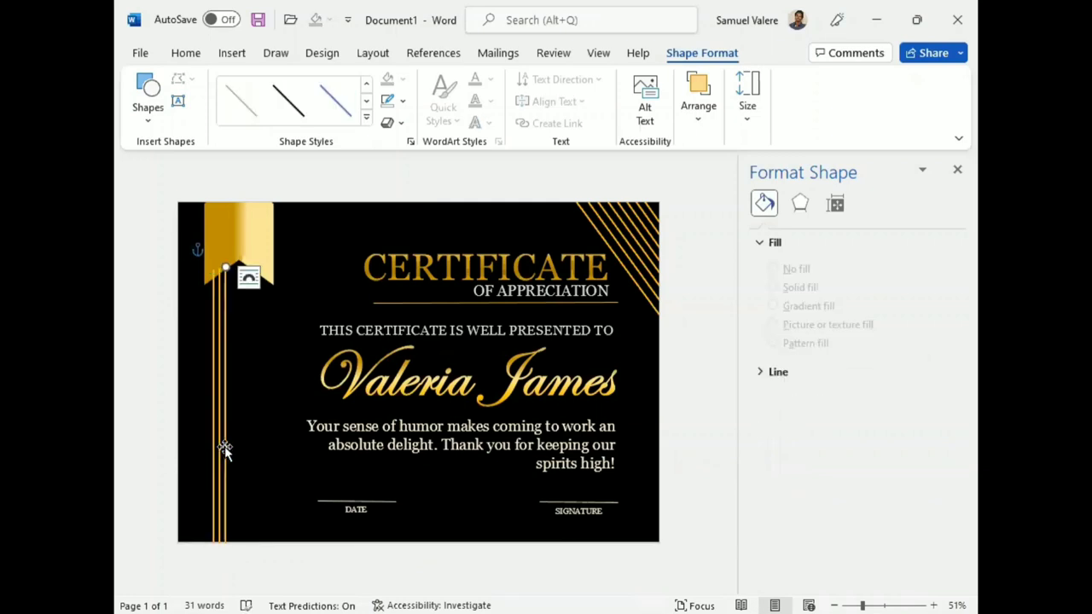
Step: Duplicate the vertical gold line several times with Ctrl+C/Ctrl+V and Ctrl+D to form a row
key(ctrl+c)
key(ctrl+v)
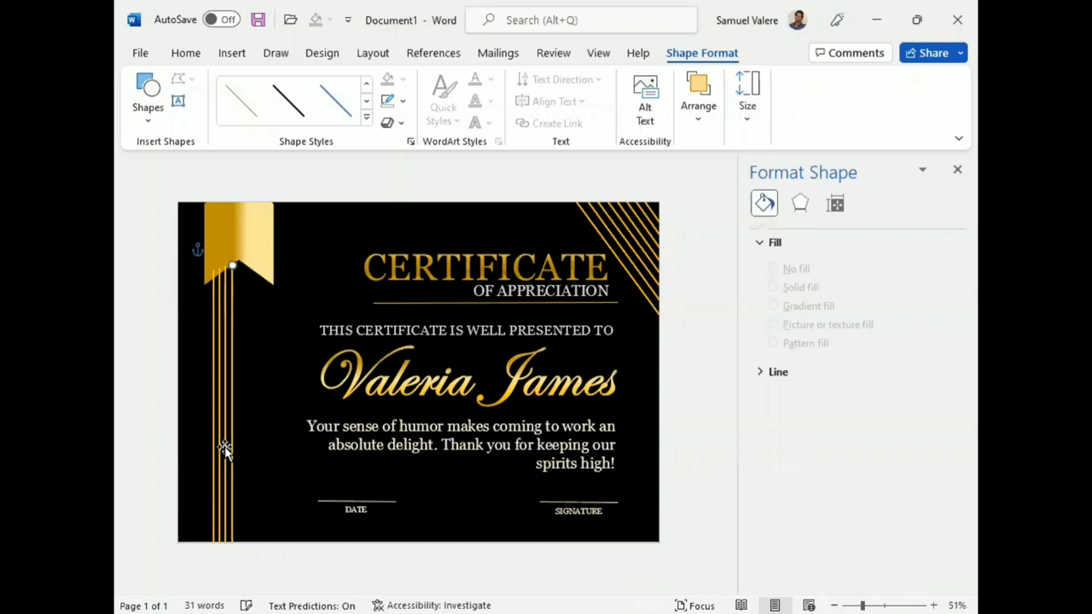
key(Up)
key(Up)
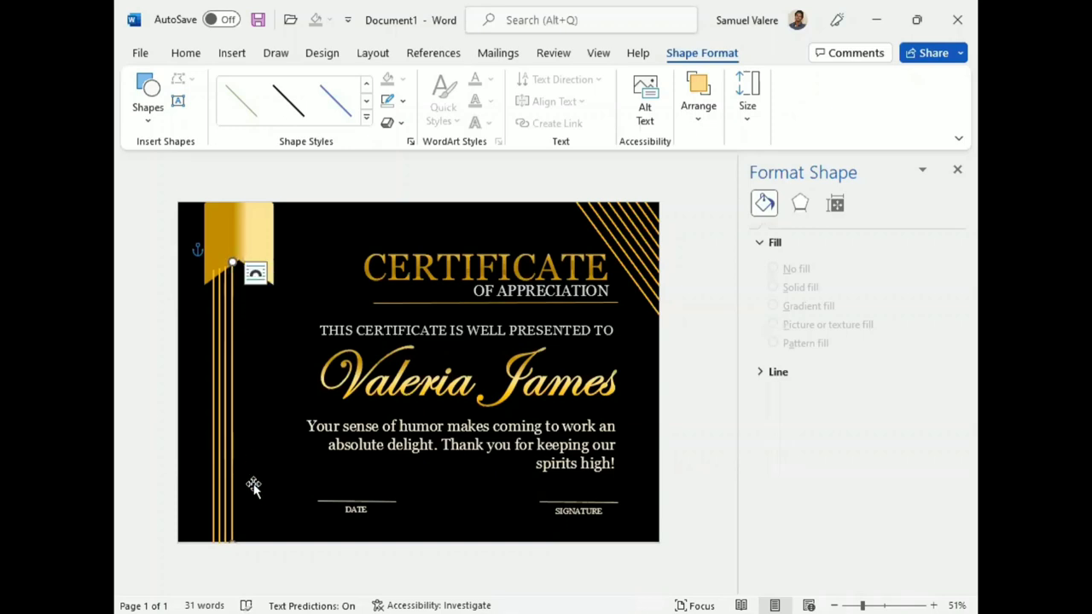
key(ctrl+v)
key(Up)
key(Up)
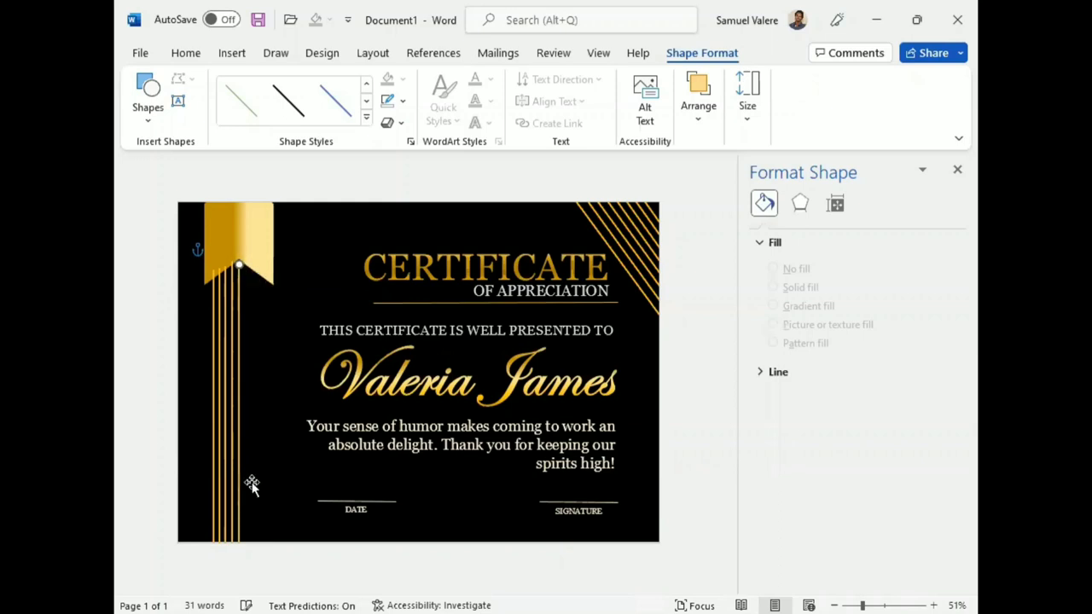
key(Up)
key(Up)
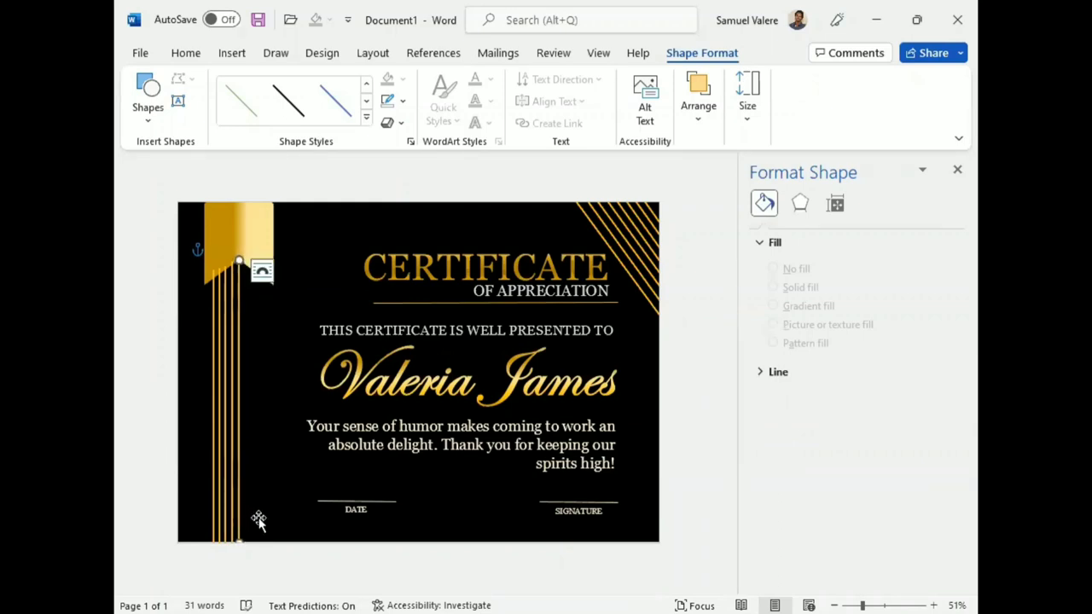
click(363, 539)
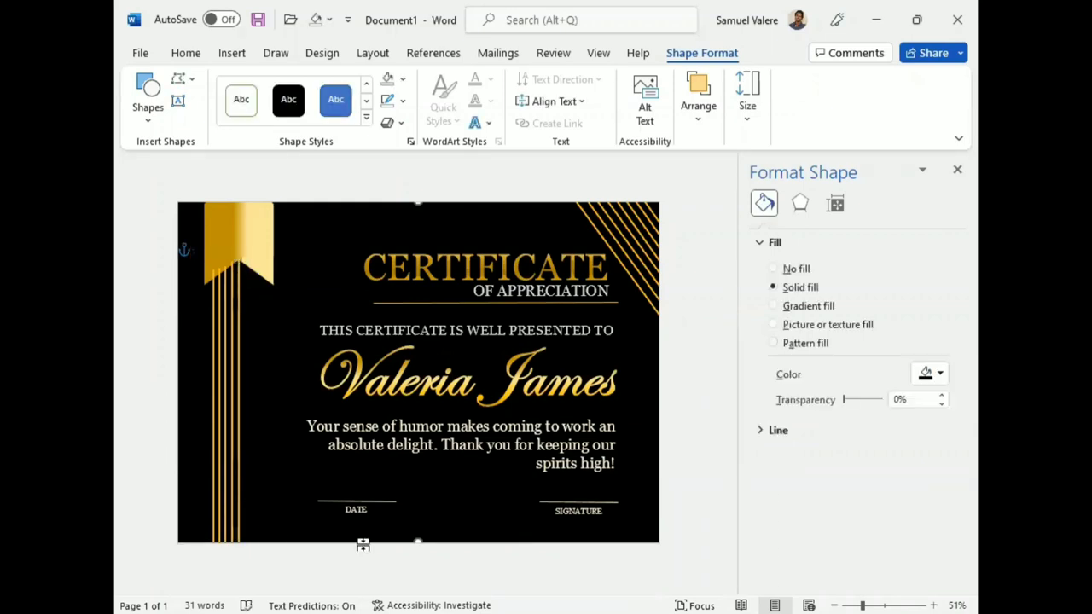
click(239, 494)
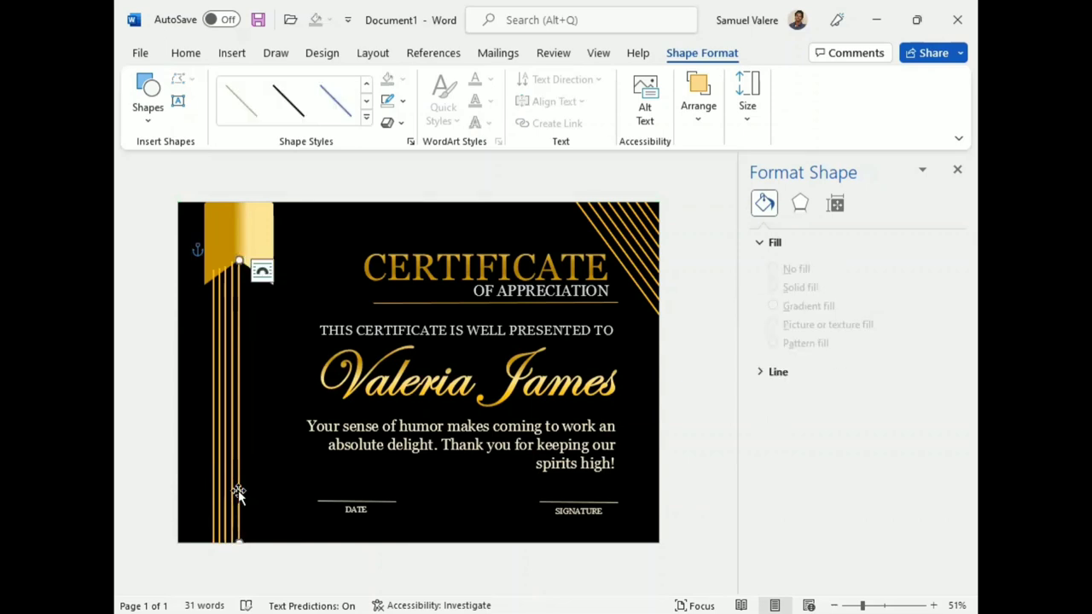
key(ctrl+d)
key(Up)
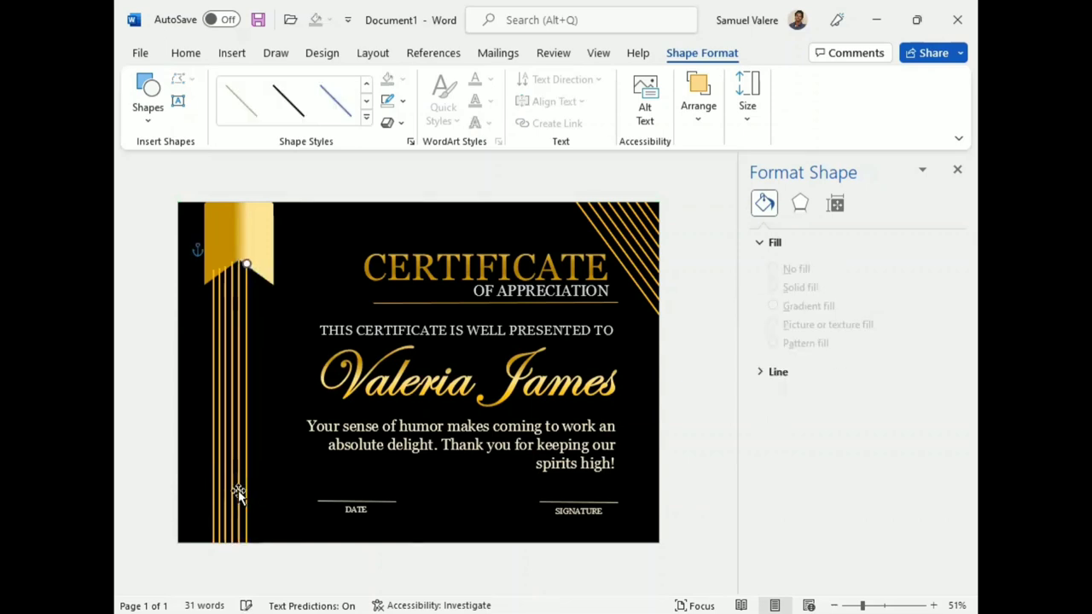
key(Up)
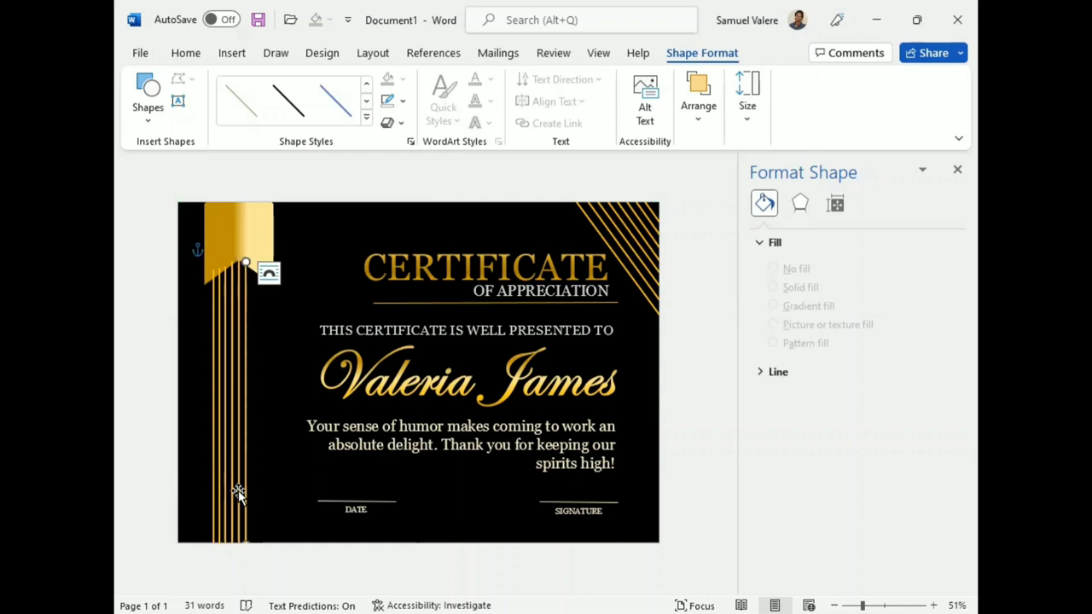
key(ctrl+d)
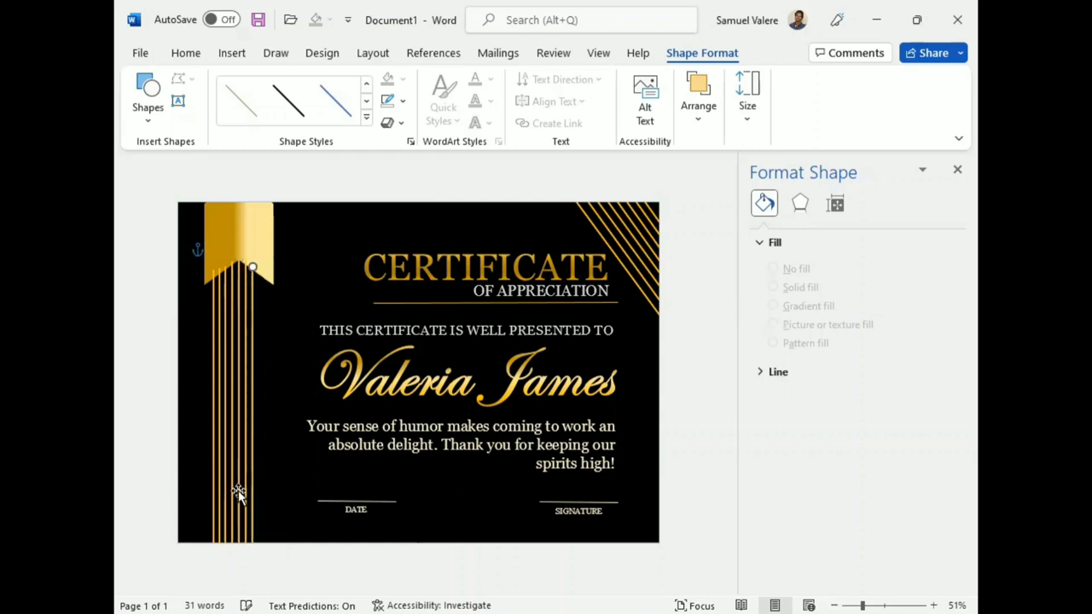
key(ctrl+d)
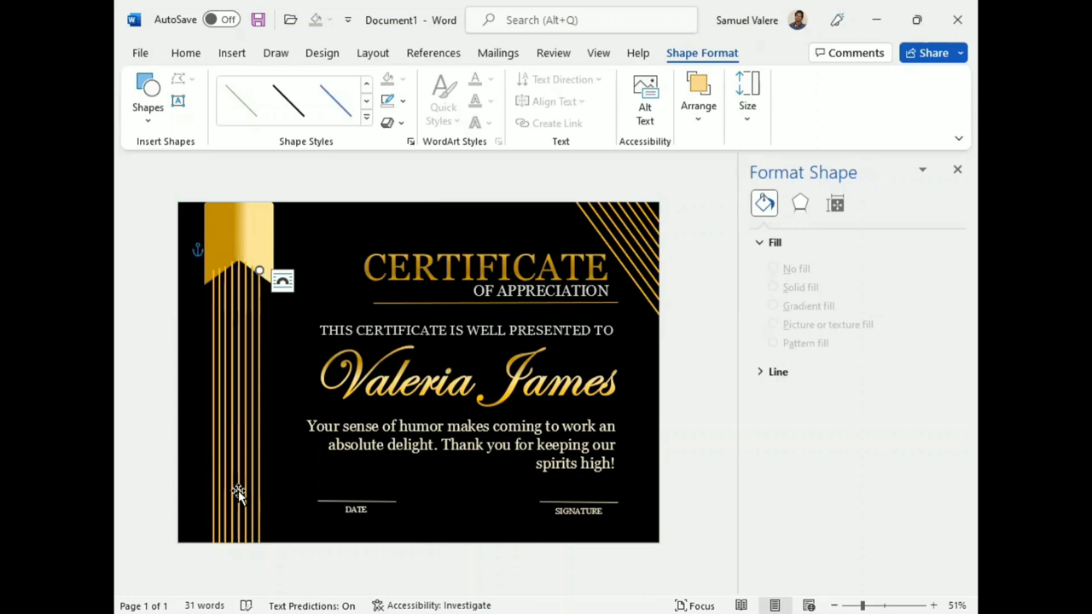
key(ctrl+d)
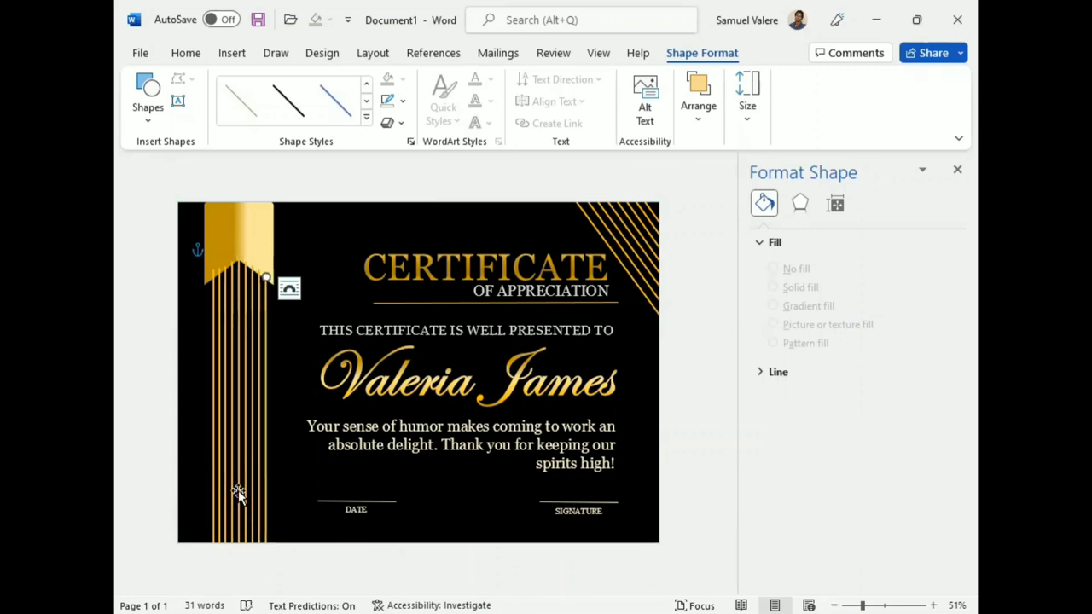
Step: Duplicate the leftmost gold line, then delete the extra copy
click(210, 385)
click(212, 384)
key(ctrl+d)
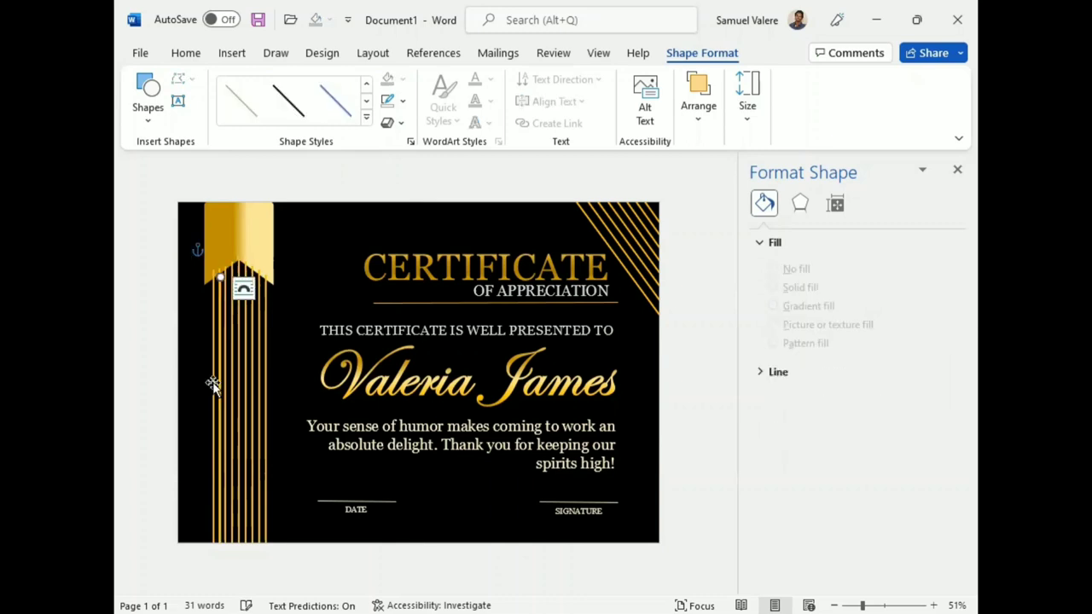
key(Left)
key(Left)
key(Left)
key(Right)
key(Right)
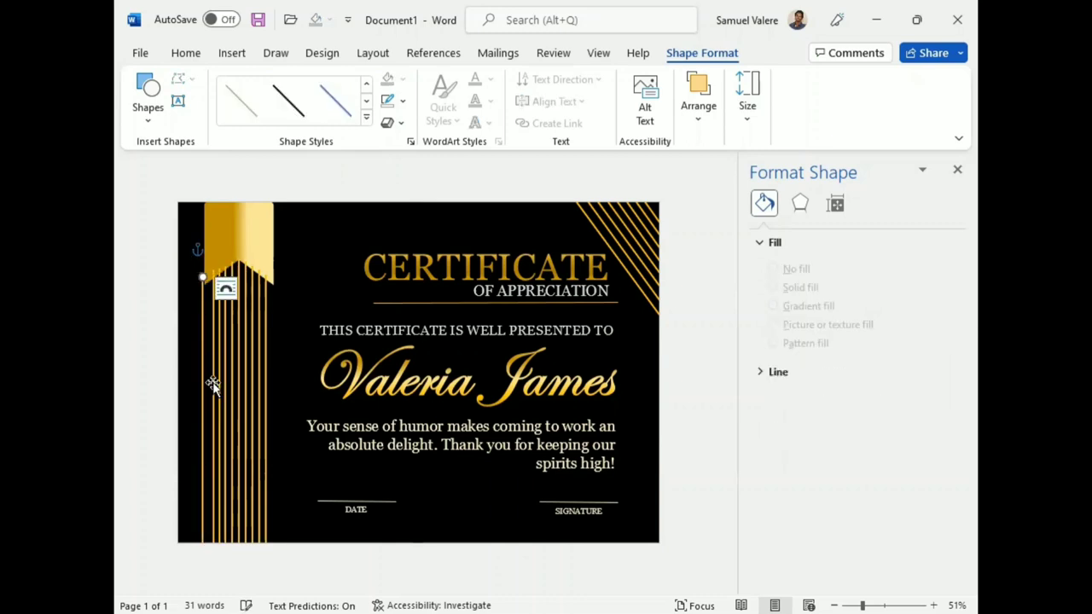
key(Delete)
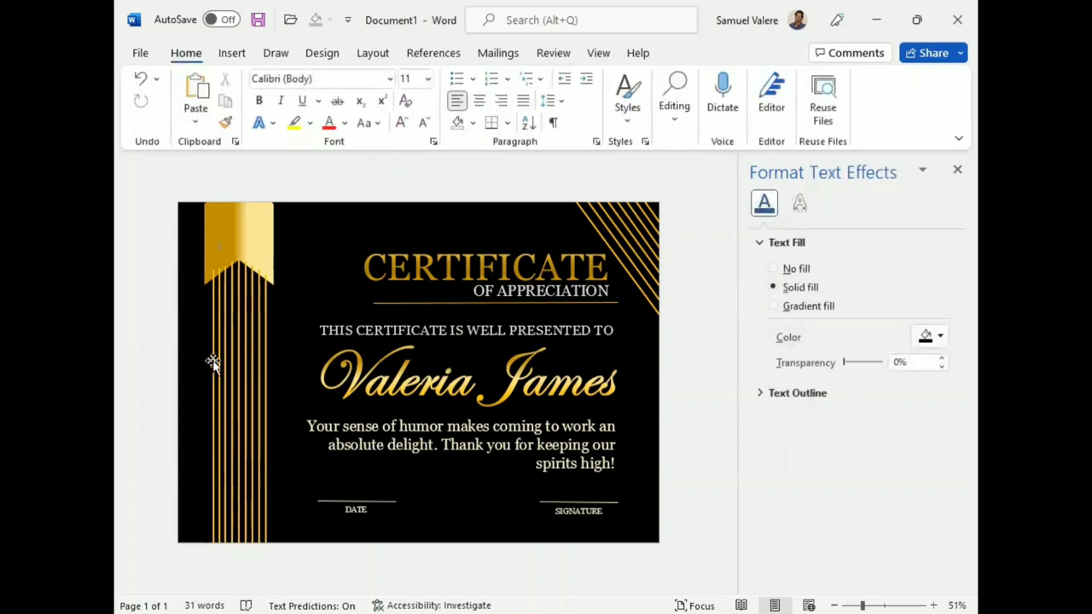
Step: Ctrl-select the gold vertical lines under the ribbon, leaving the ribbon shape out
click(213, 362)
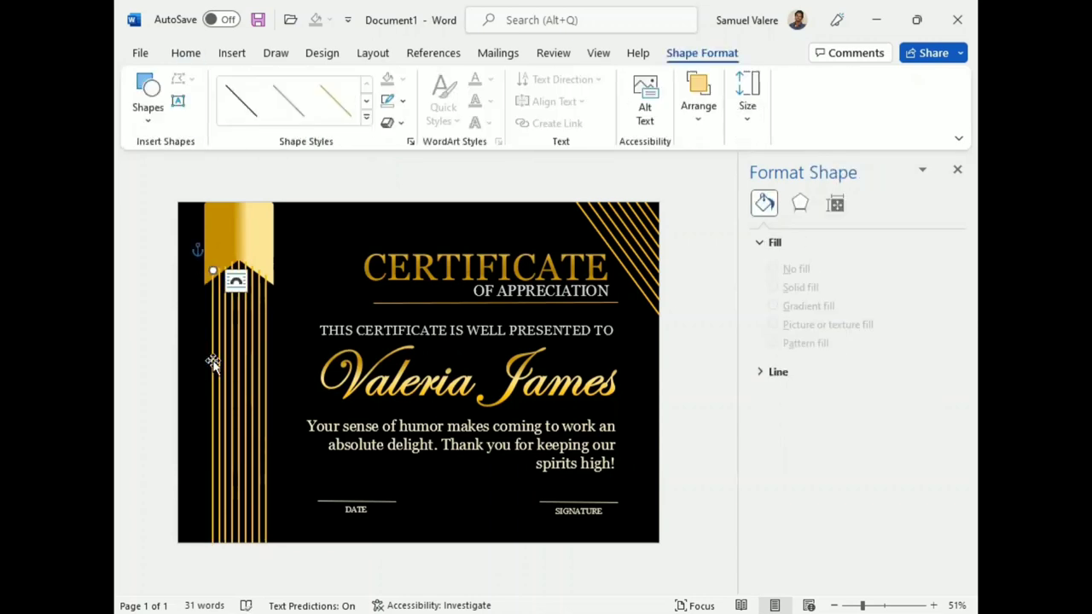
shift+click(220, 362)
shift+click(226, 357)
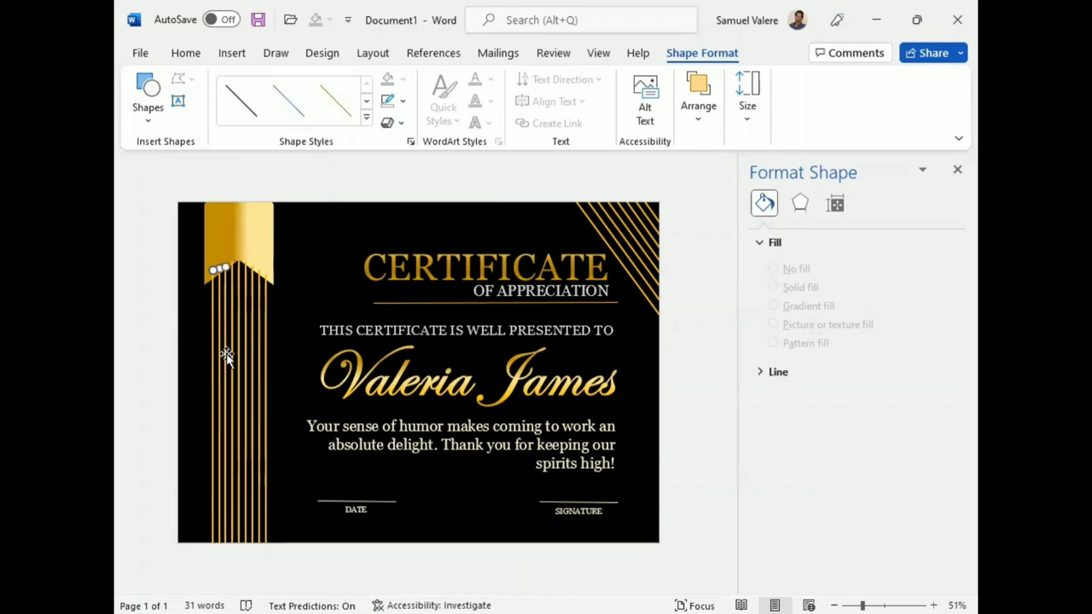
shift+click(240, 354)
shift+click(250, 356)
shift+click(250, 357)
shift+click(252, 356)
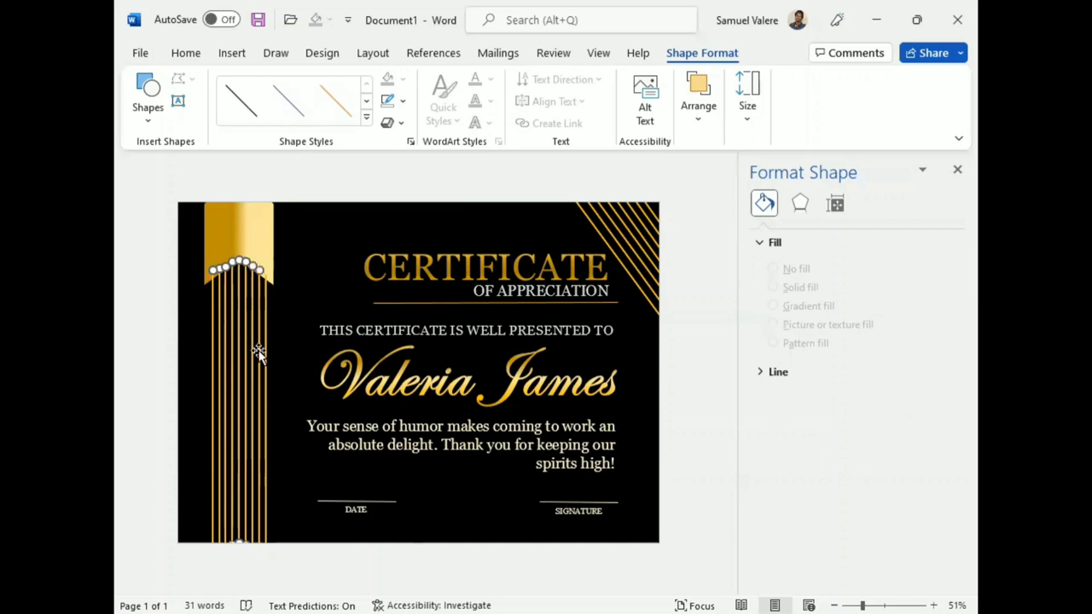
shift+click(267, 350)
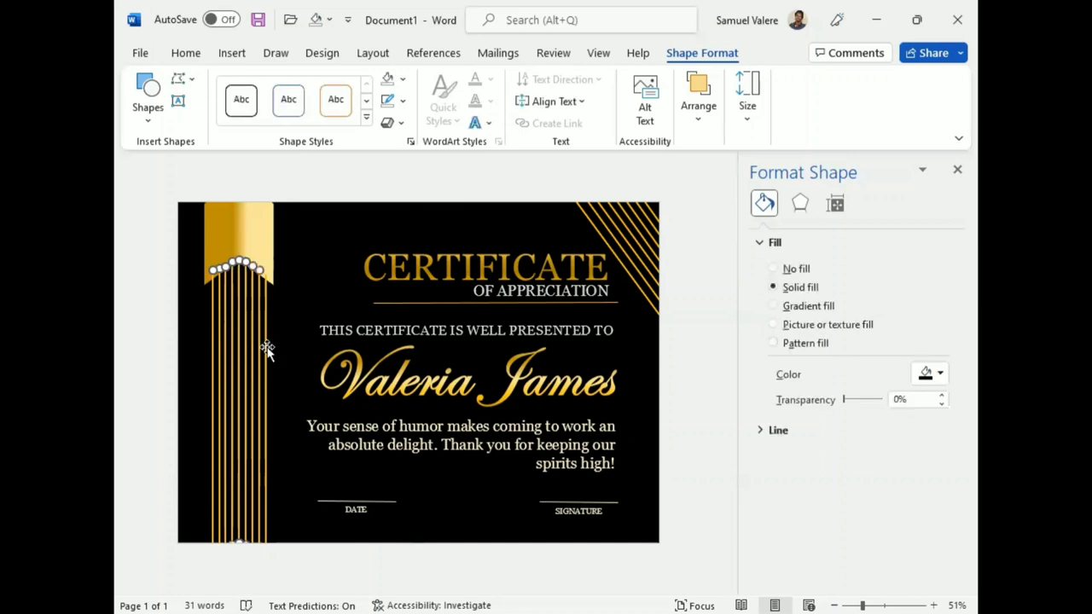
shift+click(267, 350)
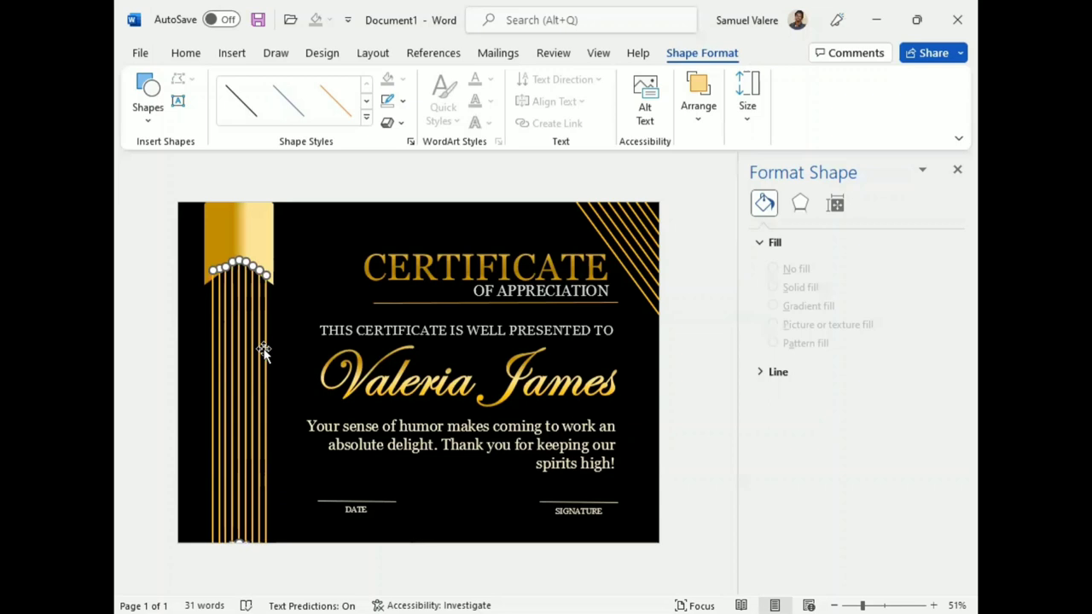
shift+click(263, 352)
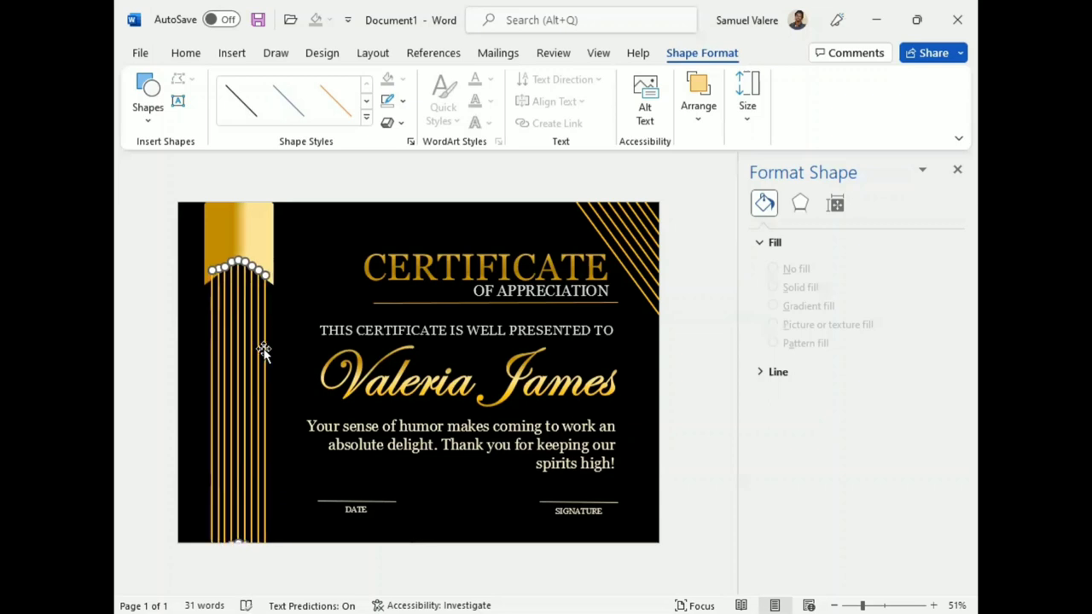
Step: Arrange the lines behind the ribbon, close the Format Shape pane, and deselect
click(697, 120)
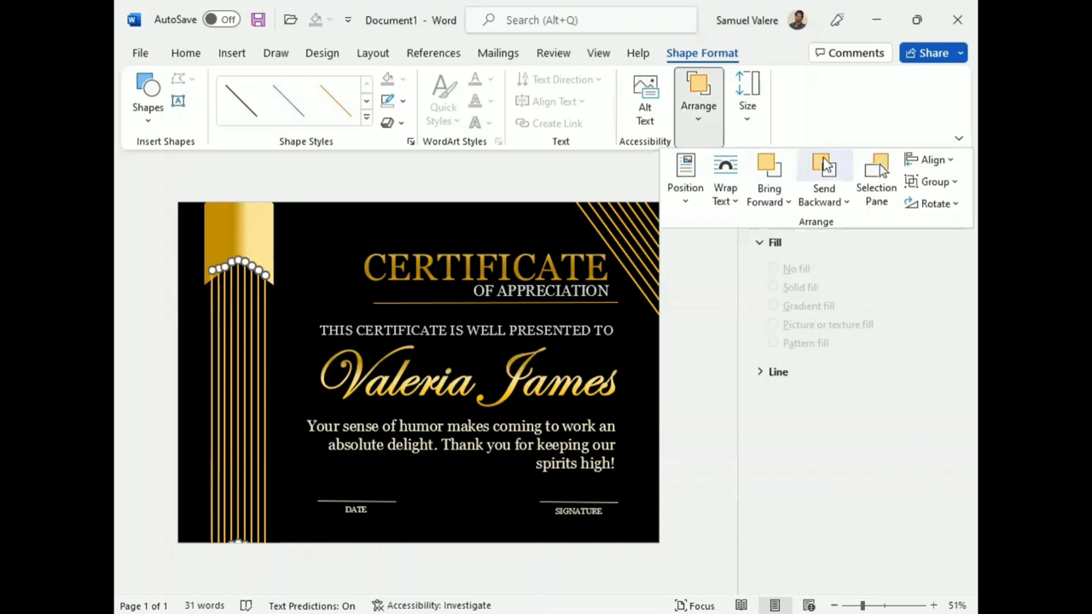
click(715, 304)
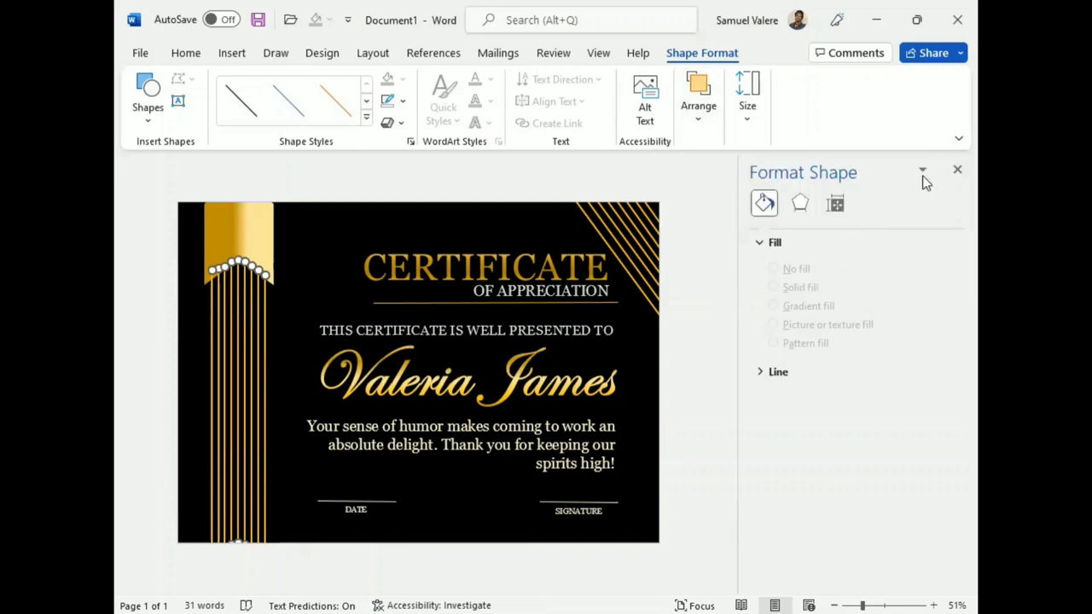
click(956, 173)
click(877, 304)
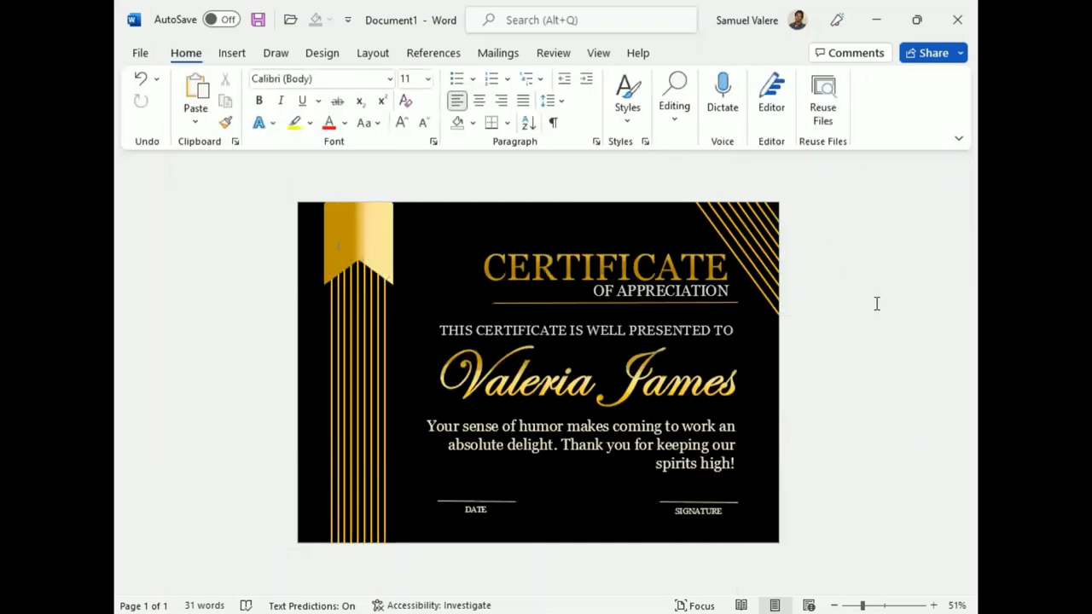
Step: Draw a seal-shaped star over the gold ribbon and select it
click(232, 53)
click(324, 81)
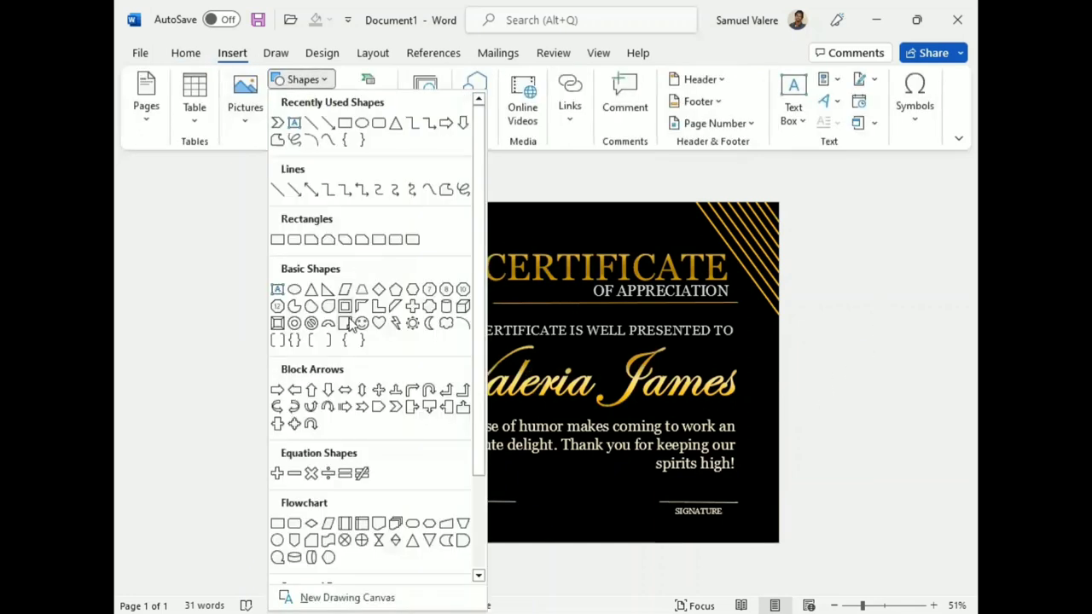
scroll(372, 330, down, 3)
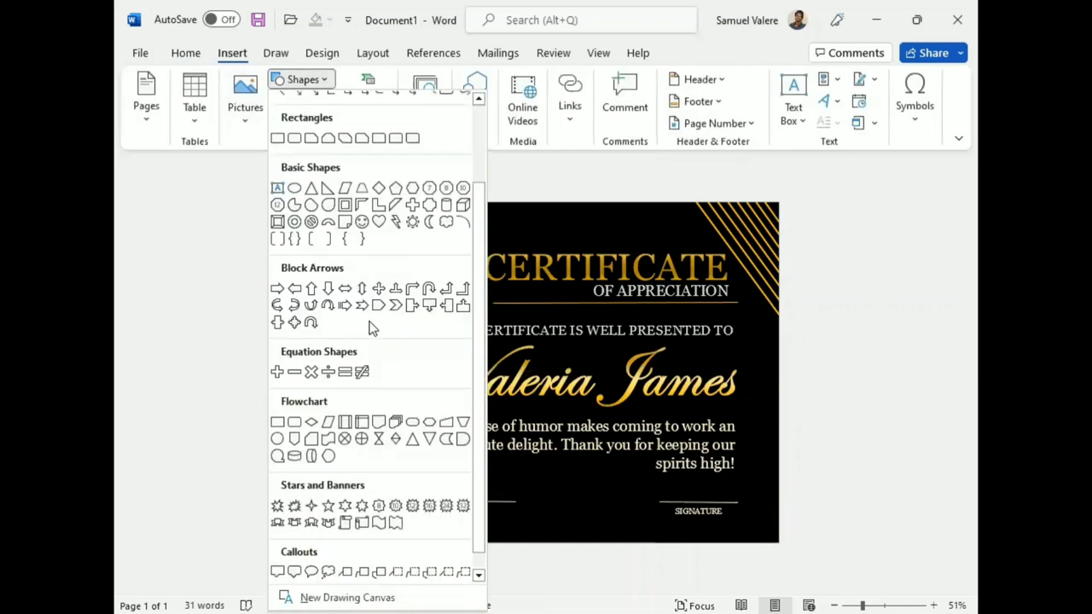
click(396, 510)
drag(338, 229, 389, 292)
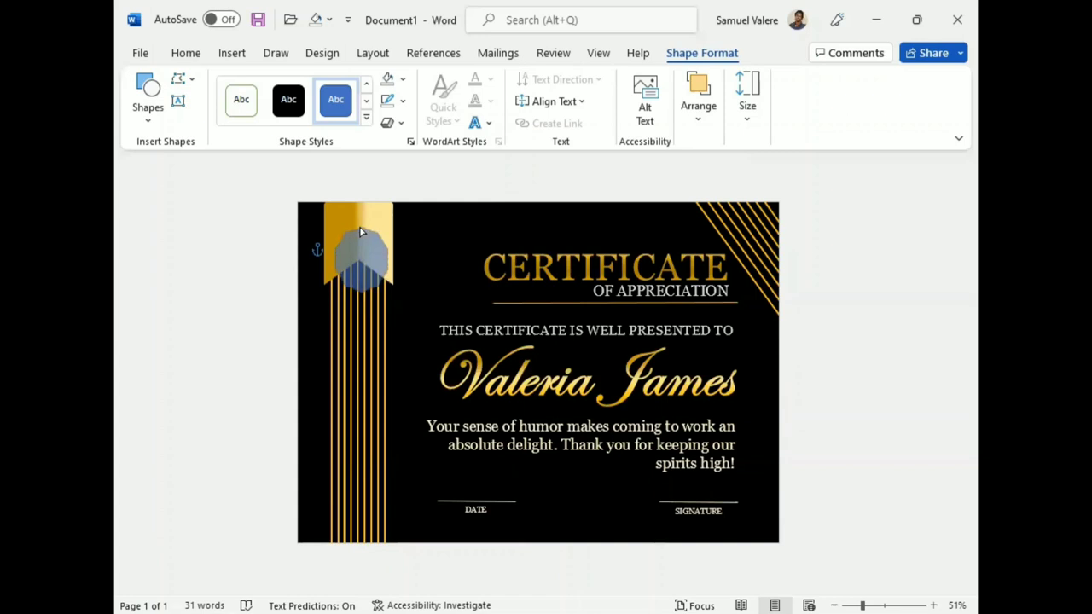
mouse_move(360, 233)
mouse_down()
mouse_move(331, 225)
mouse_move(353, 259)
mouse_up()
click(353, 259)
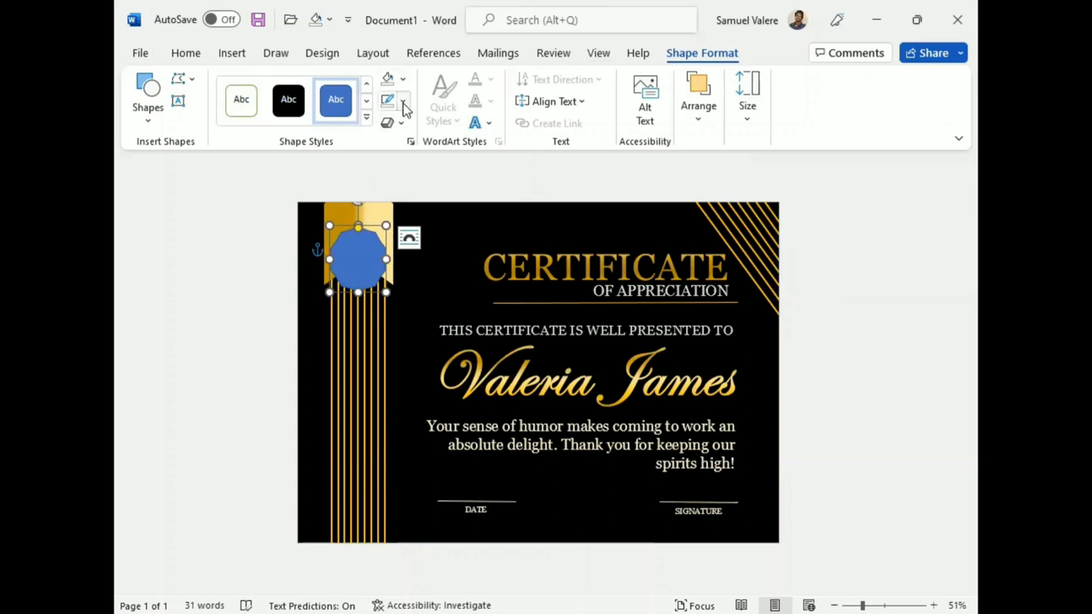
Step: Remove the seal's outline and switch its fill to a gradient fill
click(403, 100)
click(415, 285)
click(406, 79)
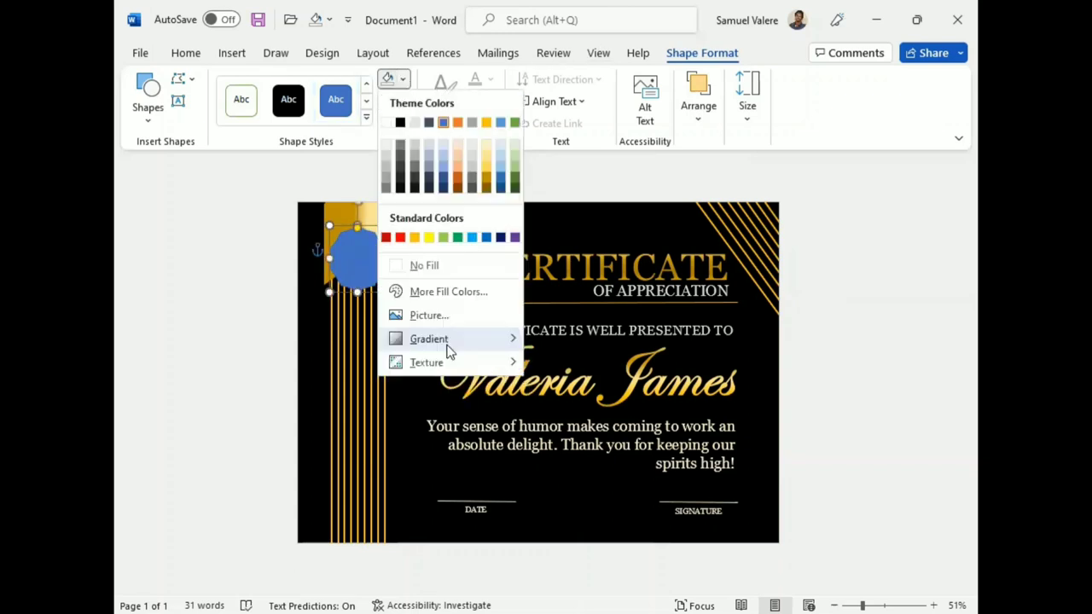
mouse_move(470, 343)
click(587, 590)
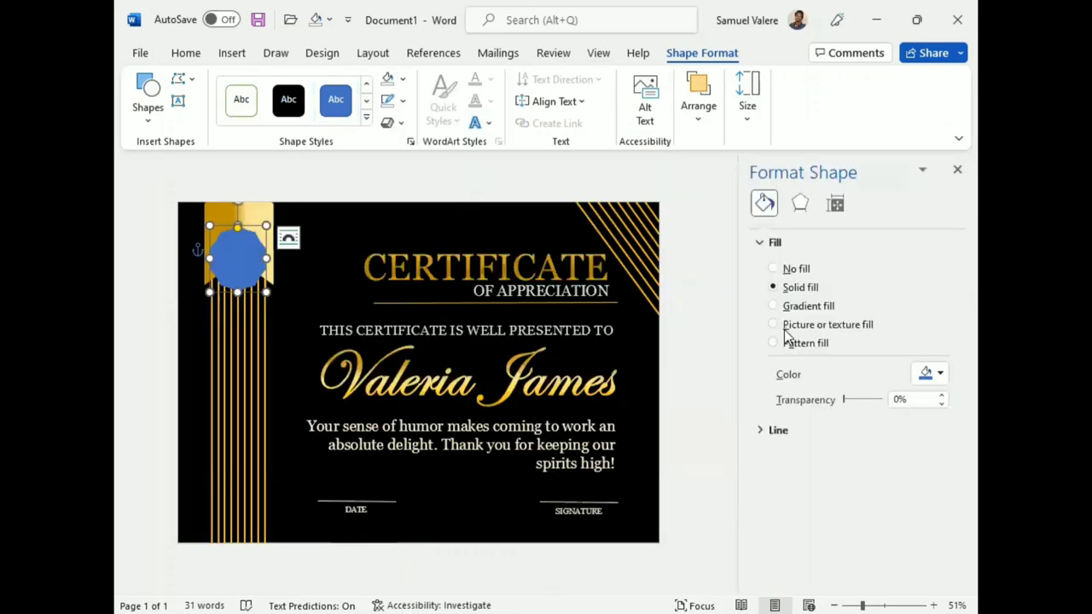
click(774, 305)
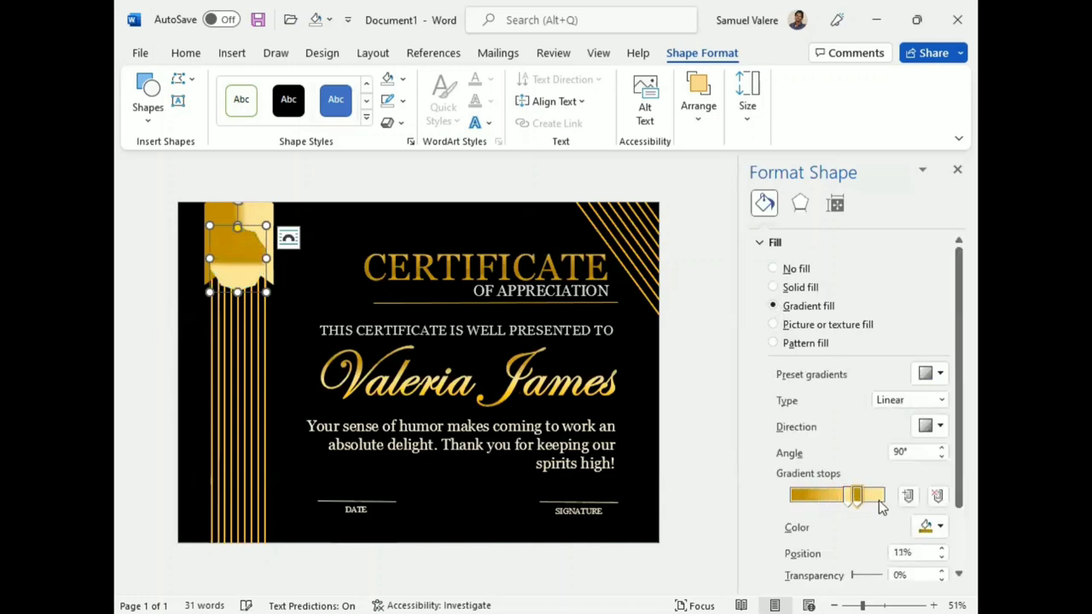
Step: Rearrange the gradient stops, adding a middle stop at 24% and making the 79% stop gold
mouse_move(829, 503)
mouse_down()
mouse_move(880, 500)
mouse_move(779, 500)
mouse_up()
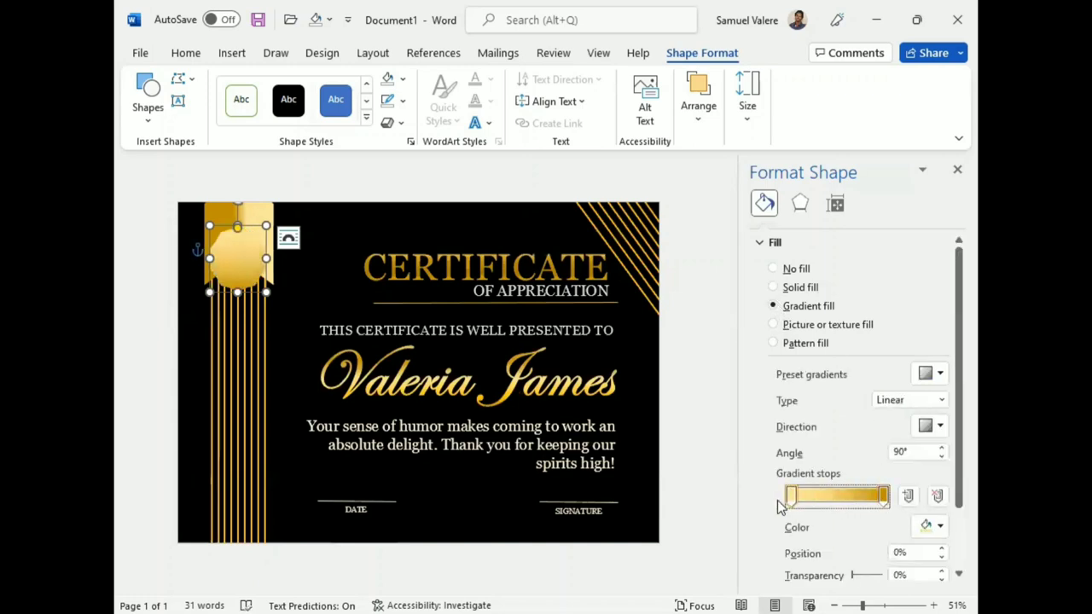
click(838, 499)
drag(837, 498, 813, 499)
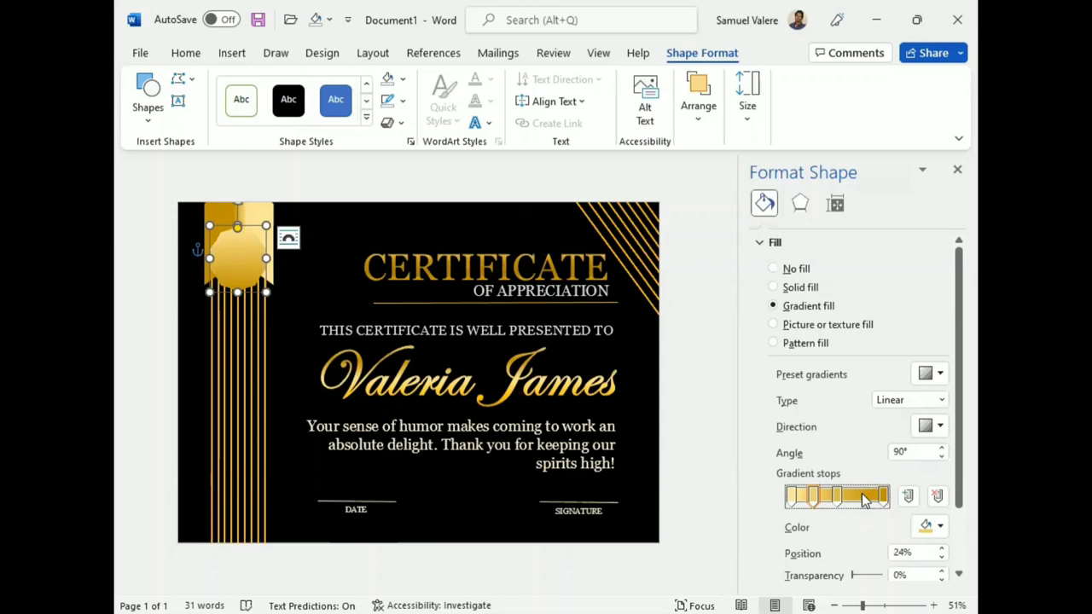
click(867, 498)
click(840, 501)
click(941, 526)
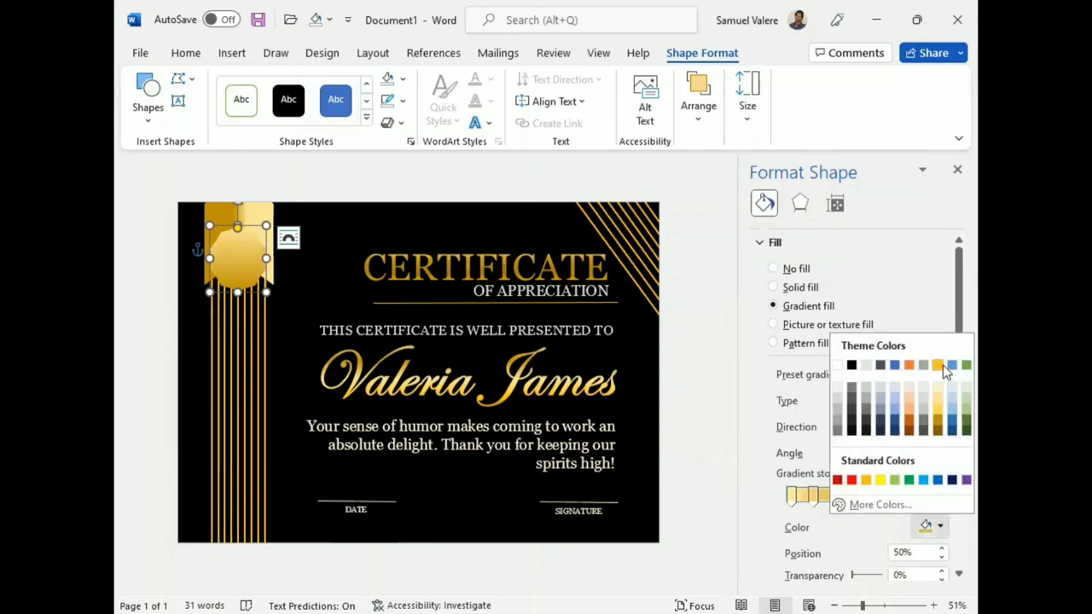
click(942, 366)
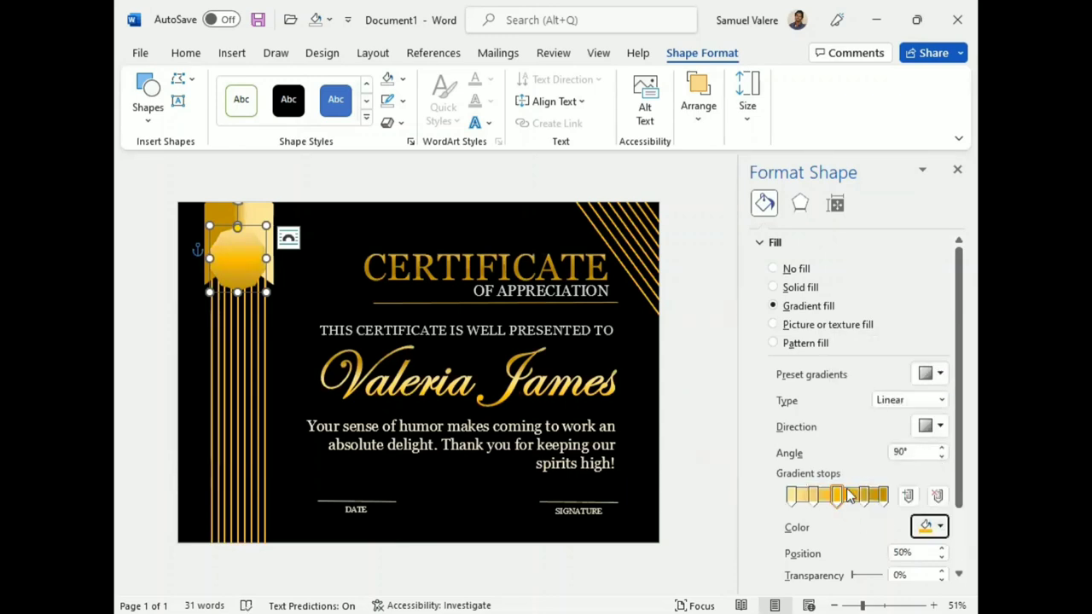
Step: Colour the 24% stop and make the leftmost and rightmost gradient stops gold
click(937, 525)
click(943, 418)
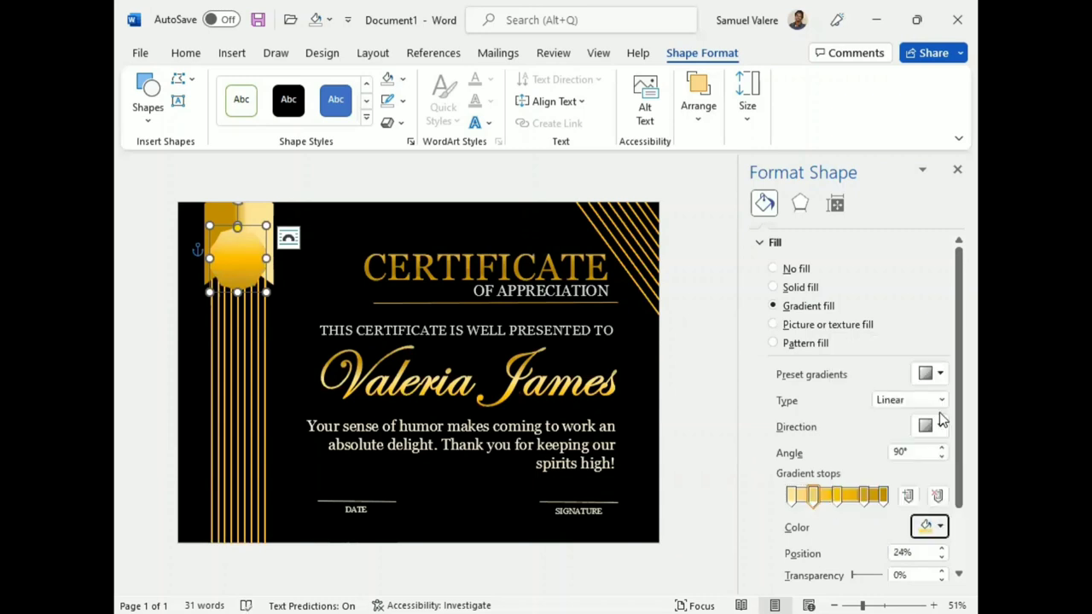
click(799, 500)
click(941, 527)
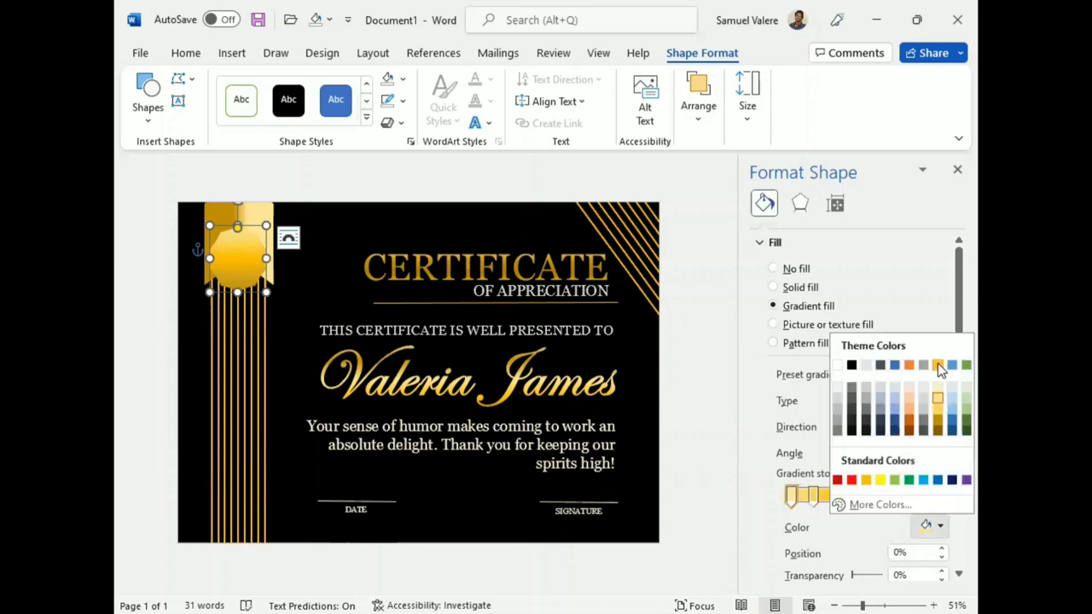
click(938, 364)
click(887, 495)
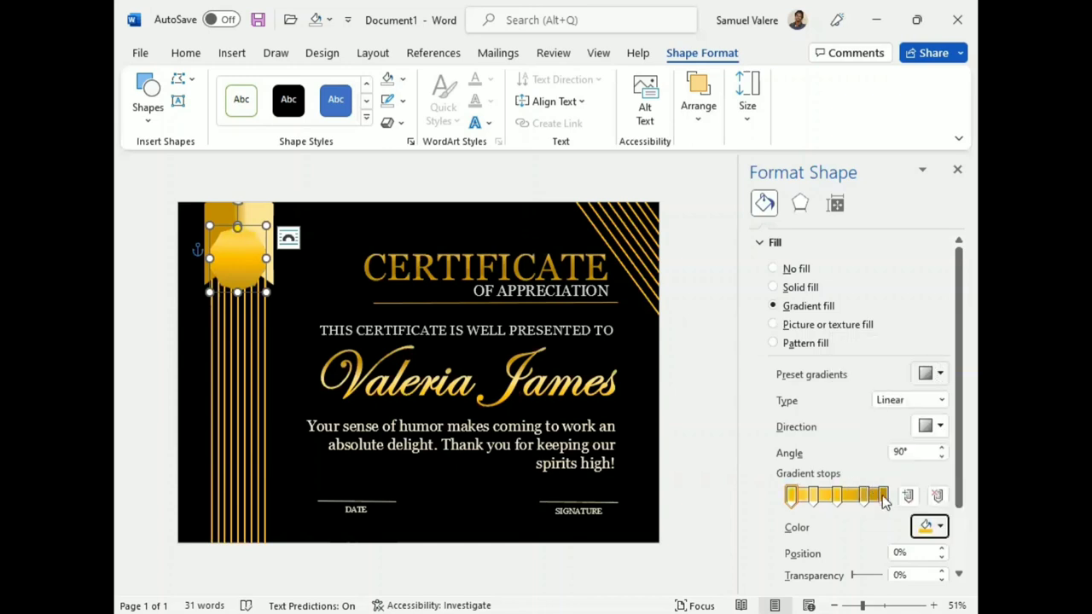
click(942, 525)
click(939, 368)
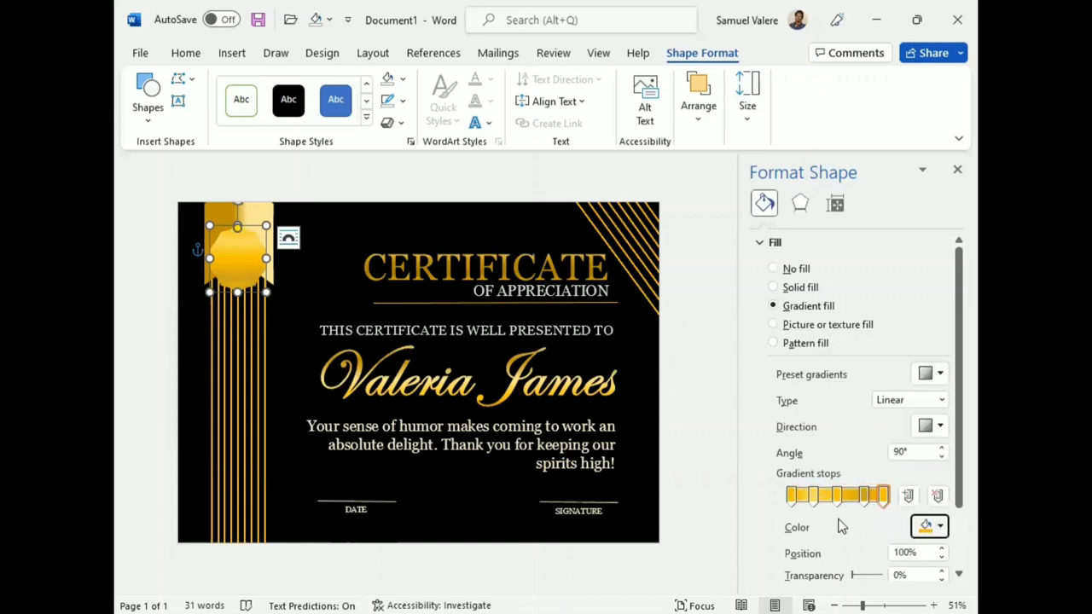
Step: Give the 79% stop a lighter gold tint and move the right-end stop to about 78%
click(864, 499)
click(940, 527)
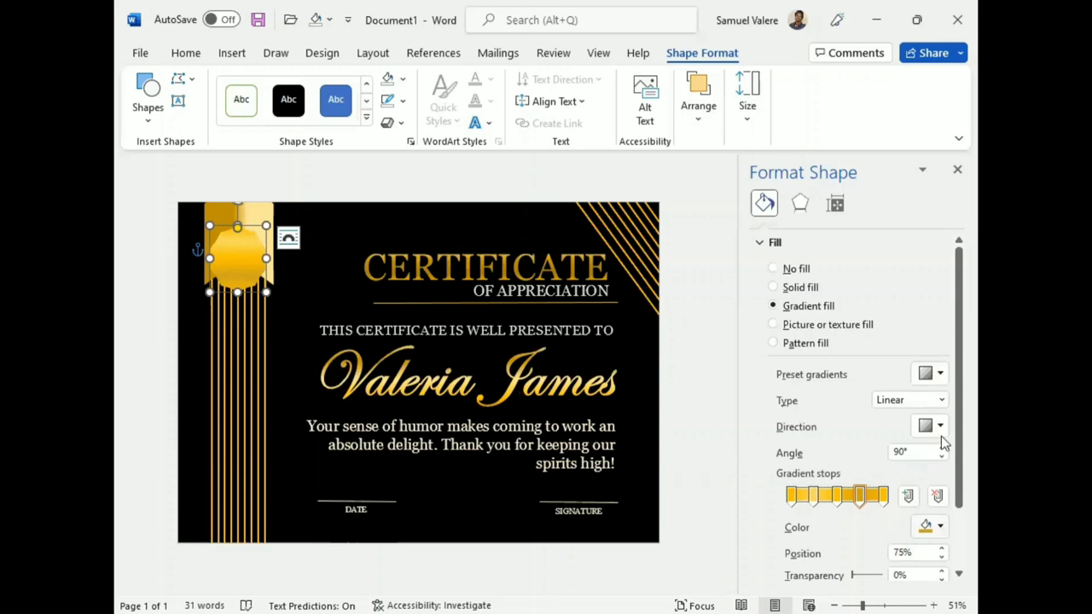
click(937, 406)
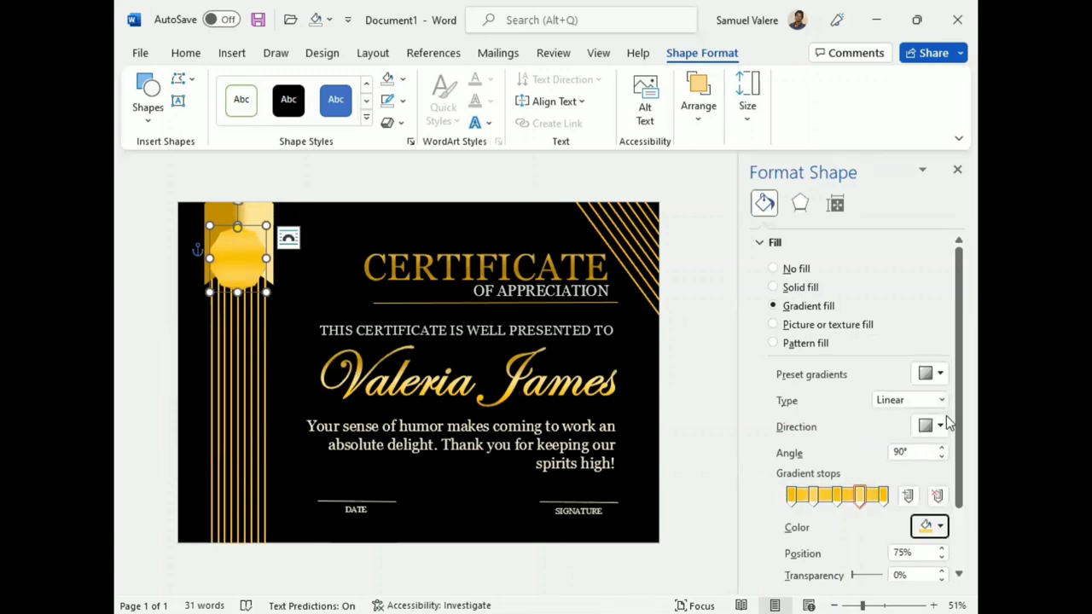
click(794, 495)
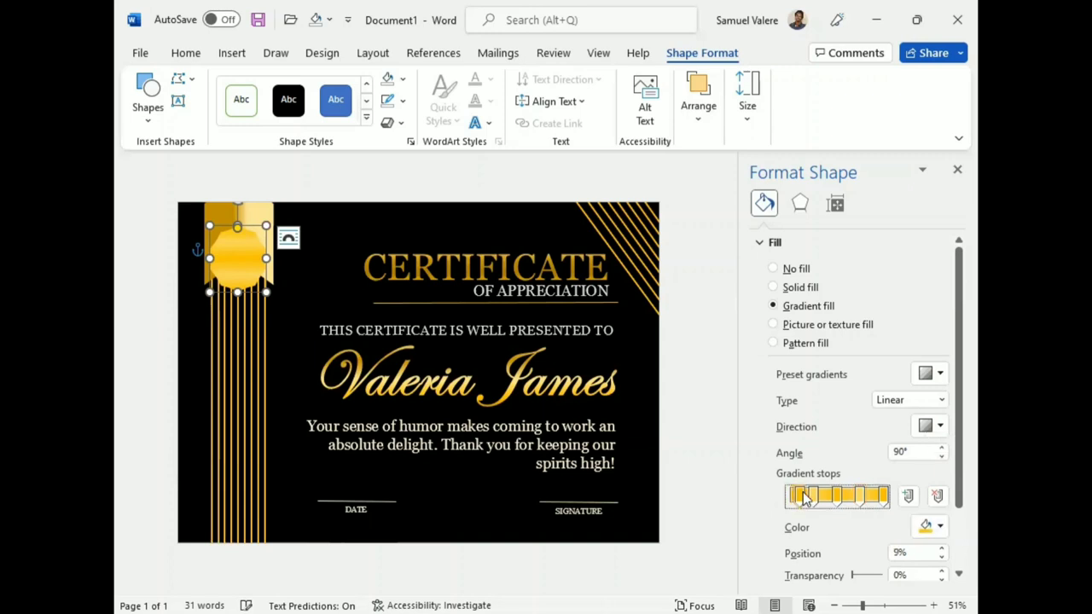
mouse_move(884, 500)
mouse_down()
mouse_move(838, 499)
mouse_move(862, 500)
mouse_up()
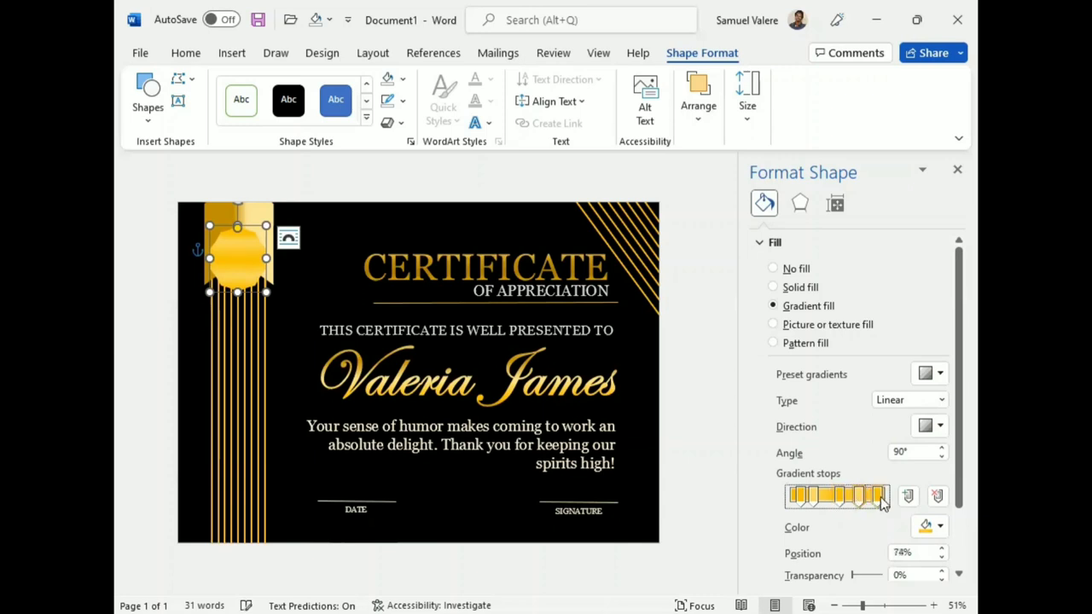
Step: Set the gradient direction to Linear Right so it runs left to right at 0°
click(818, 501)
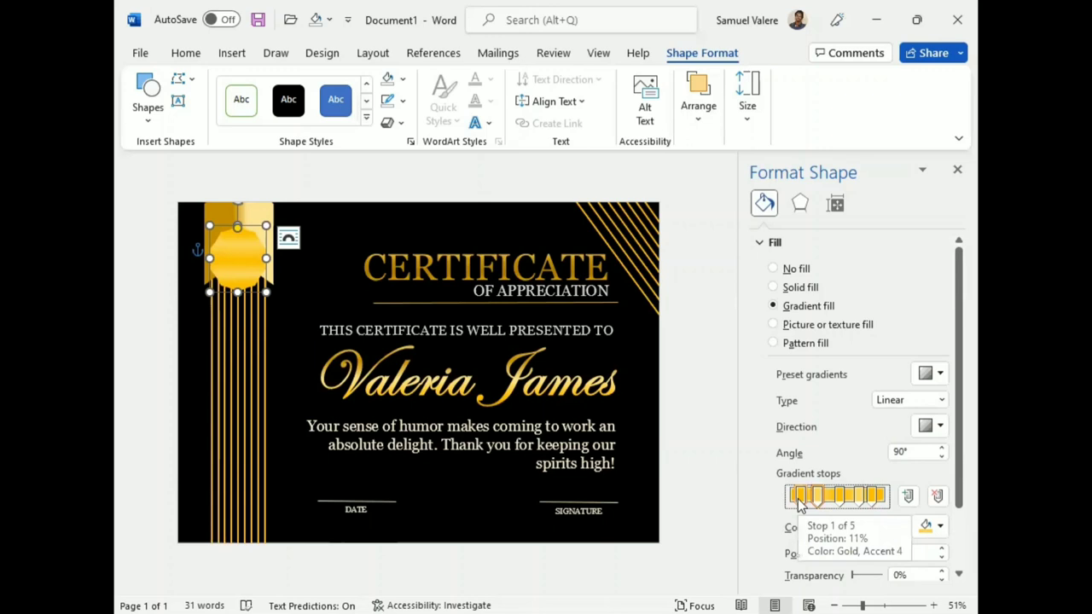
click(940, 427)
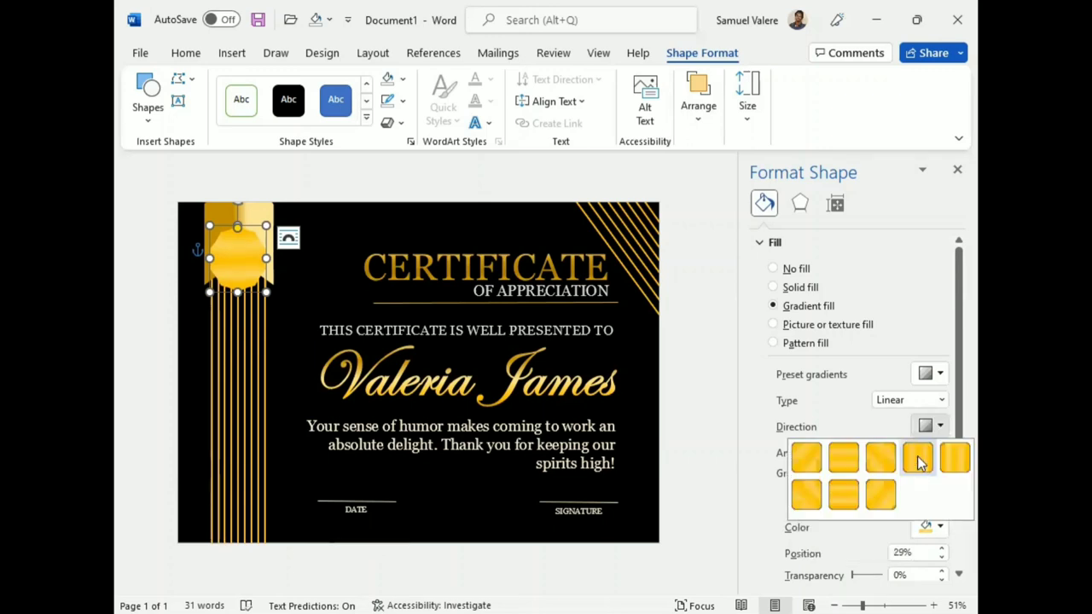
click(918, 459)
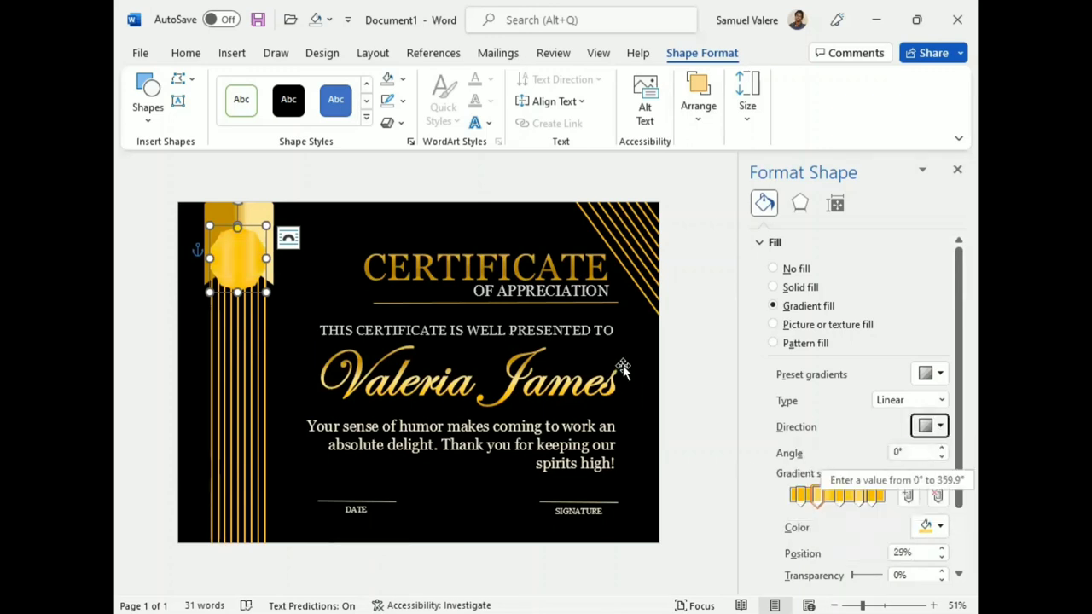
click(145, 109)
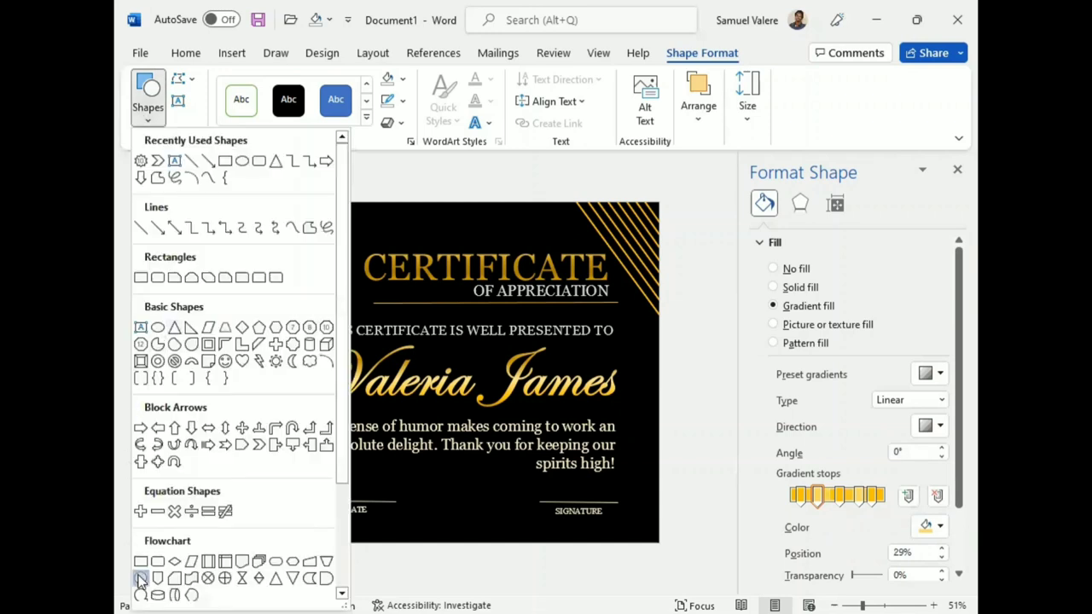
Step: Draw a Flowchart Connector circle on the ribbon, filled solid black with no outline, slightly enlarged
click(140, 578)
drag(209, 227, 261, 286)
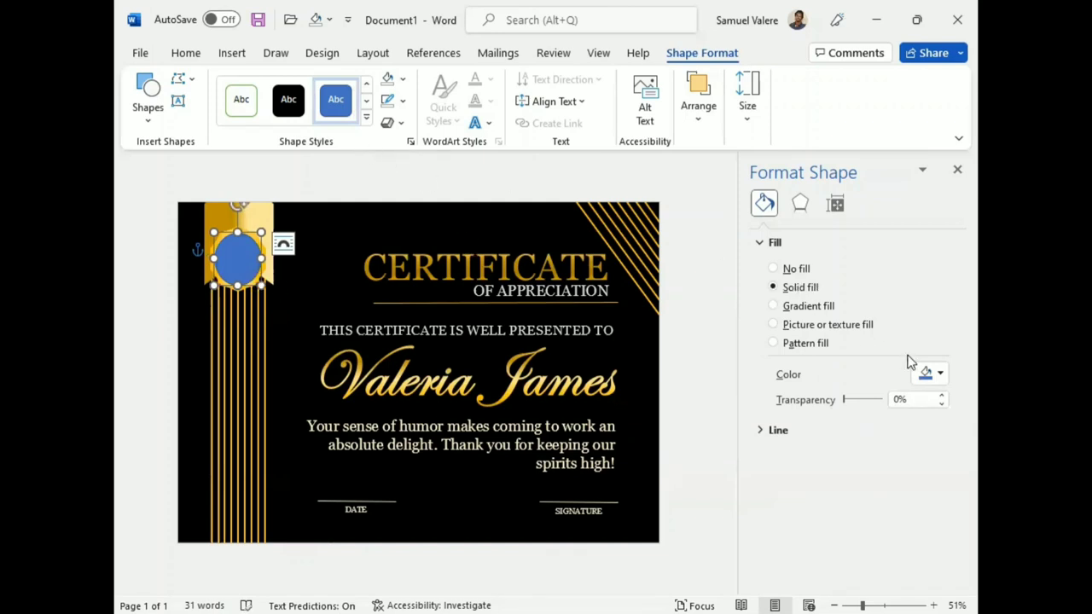
click(938, 377)
click(855, 419)
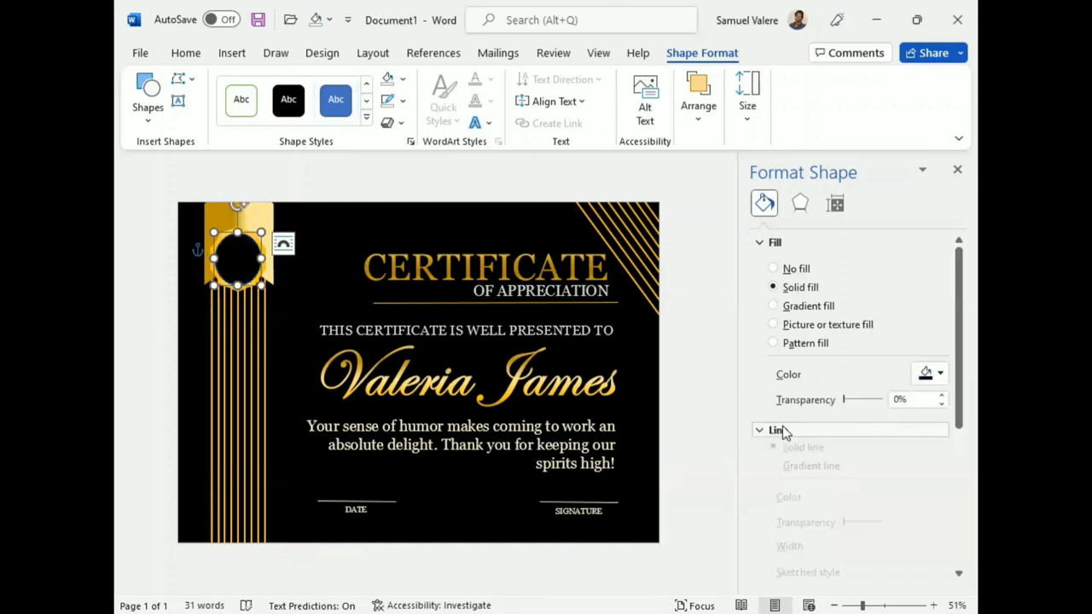
click(778, 429)
click(780, 458)
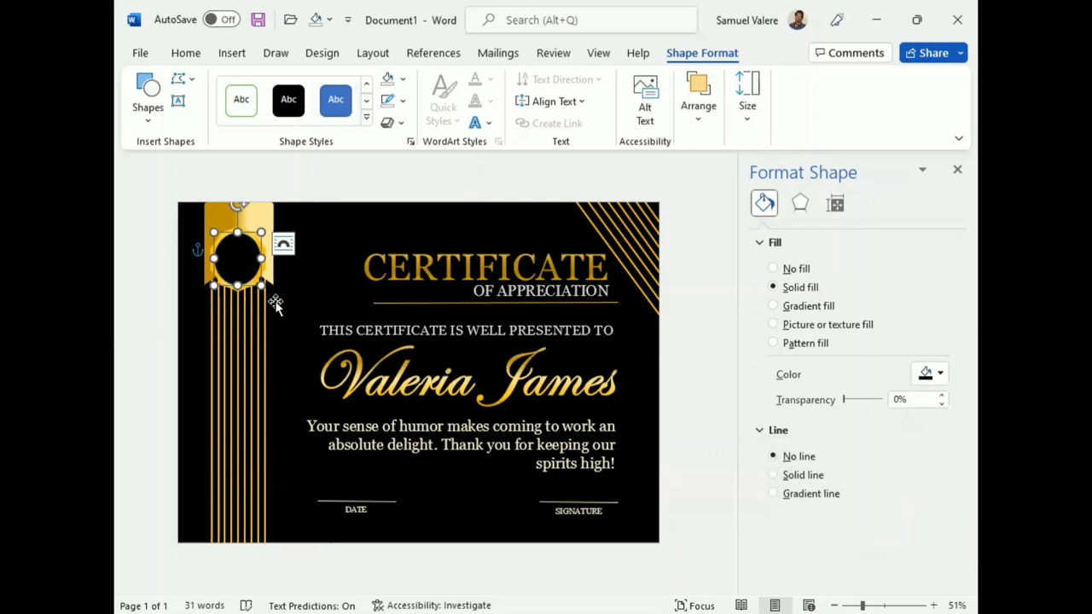
drag(261, 283, 260, 289)
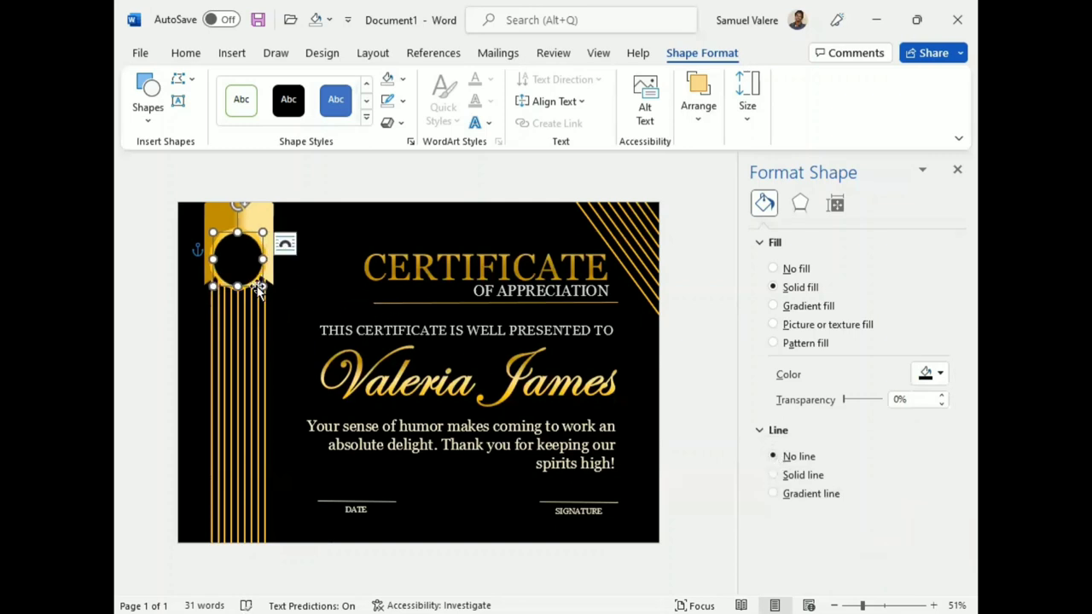
click(957, 169)
click(873, 274)
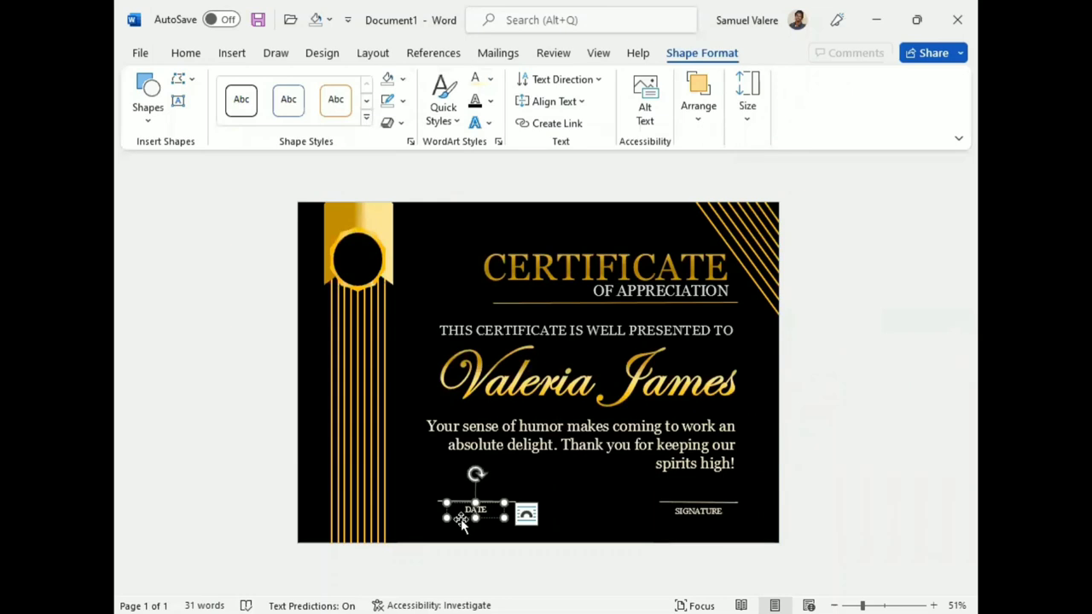
Step: Copy the DATE label onto the black circle and change it to BEST in 16 pt capitals
click(462, 524)
drag(466, 524, 400, 271)
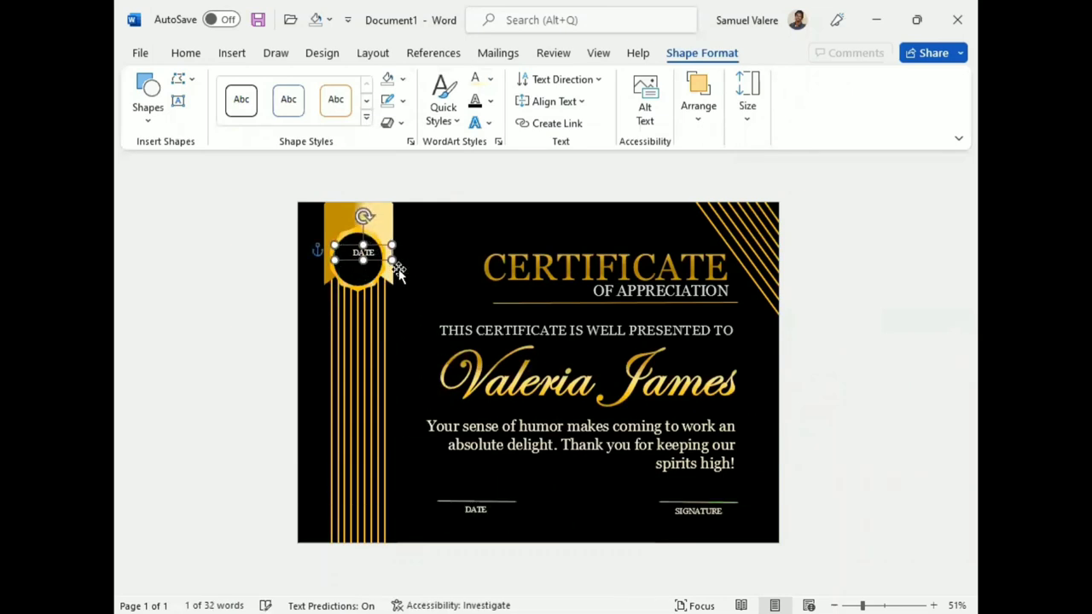
drag(369, 249, 358, 249)
right_click(360, 258)
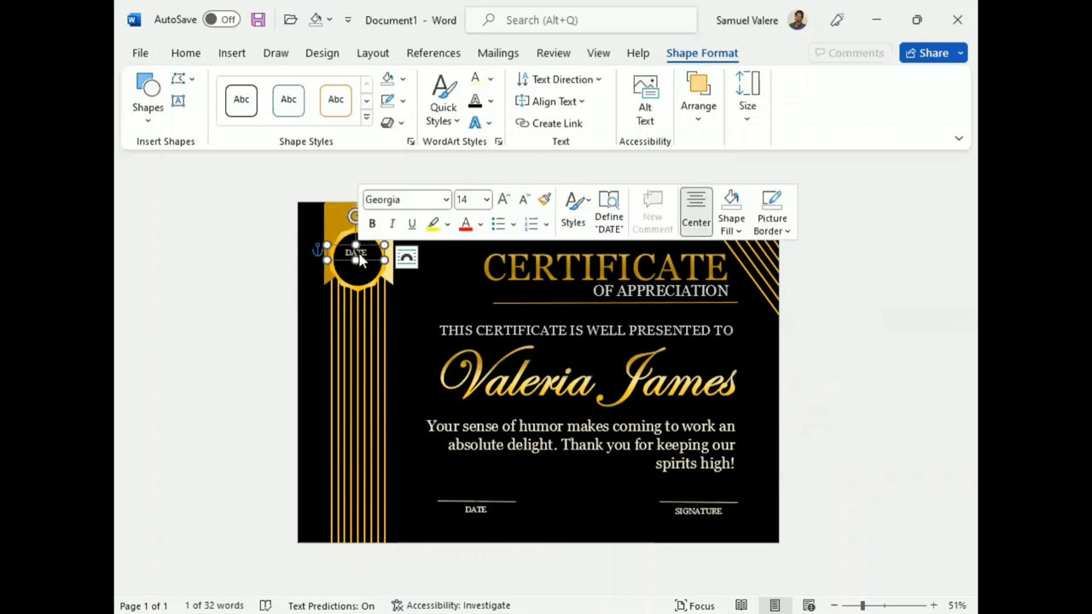
text(Est)
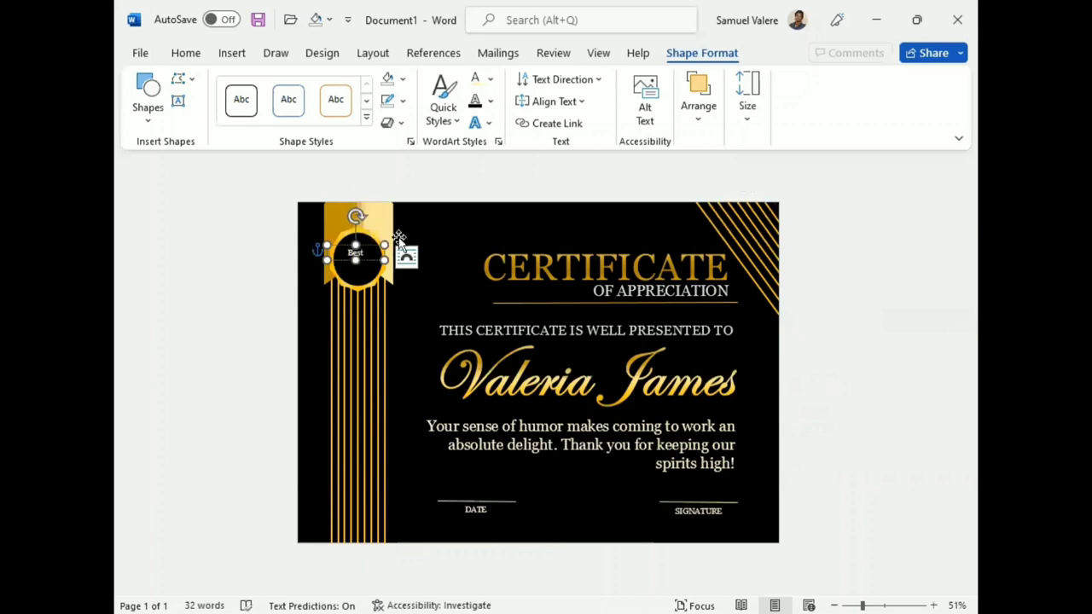
double_click(355, 253)
click(185, 53)
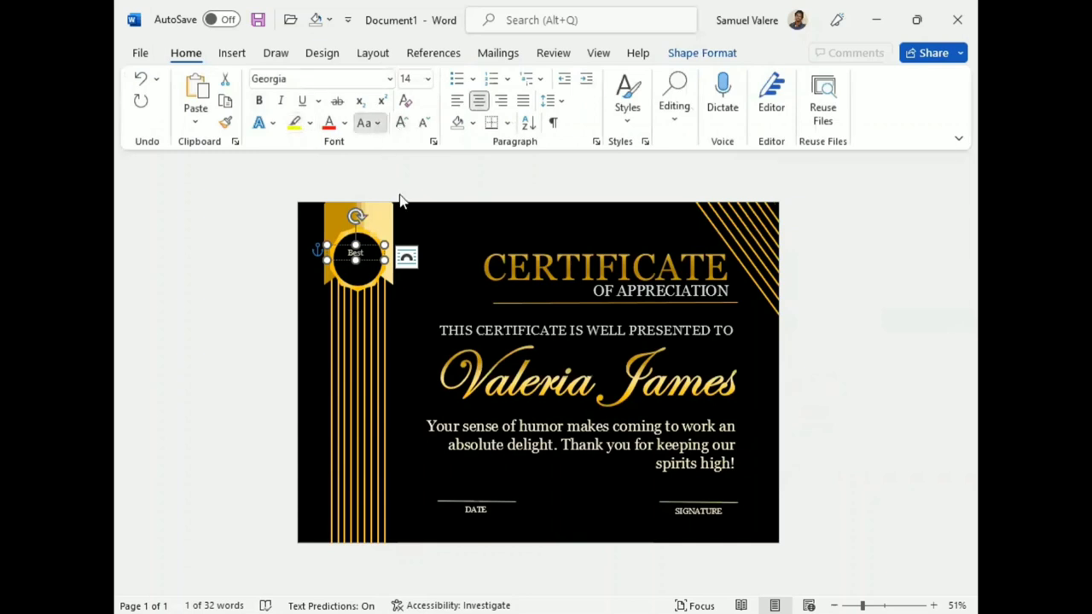
key(shift+F3)
click(402, 123)
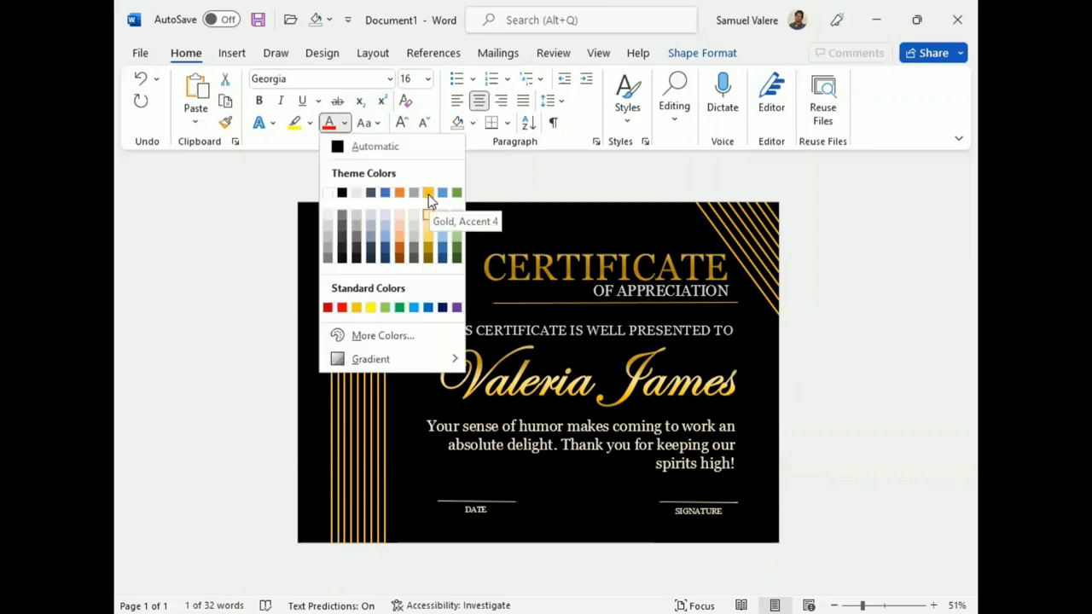
Step: Colour BEST Gold, Accent 4, narrow its box, and add a copy below reading 'award'
click(428, 194)
drag(382, 259, 359, 266)
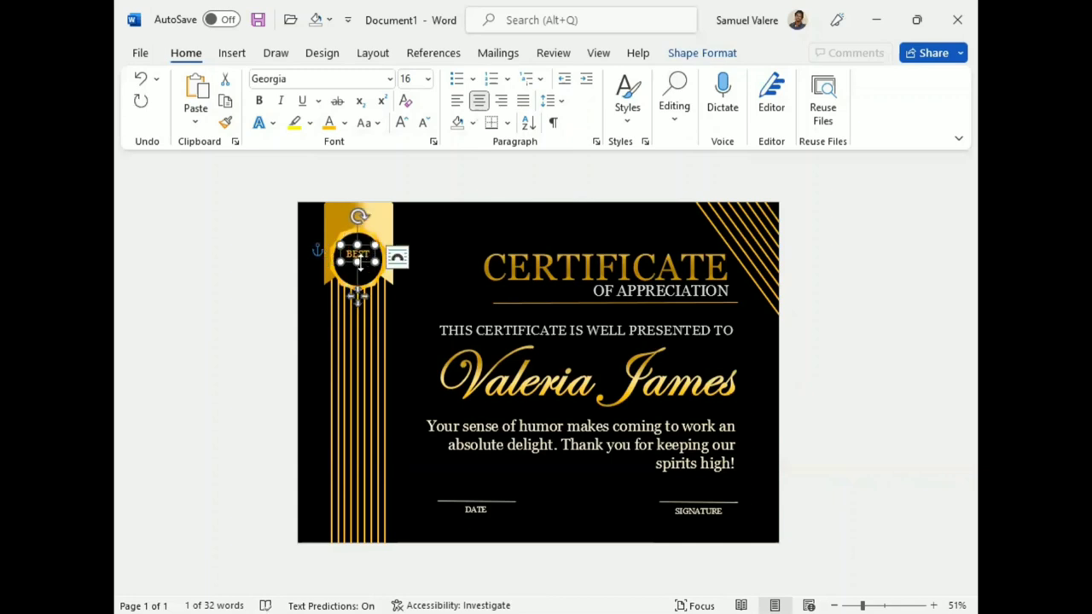
key(ctrl+v)
drag(360, 266, 355, 276)
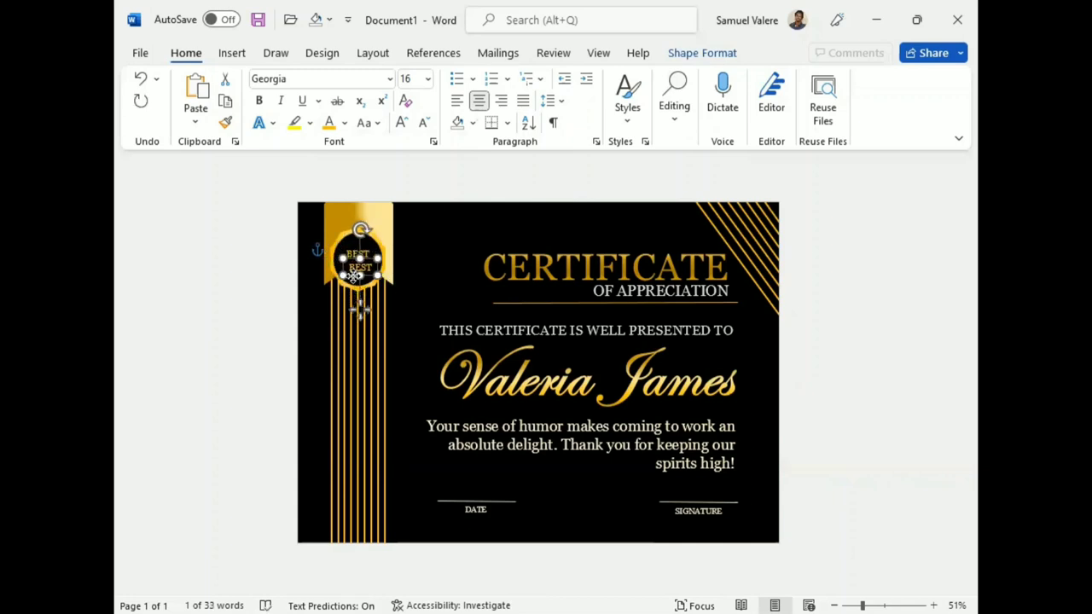
click(359, 272)
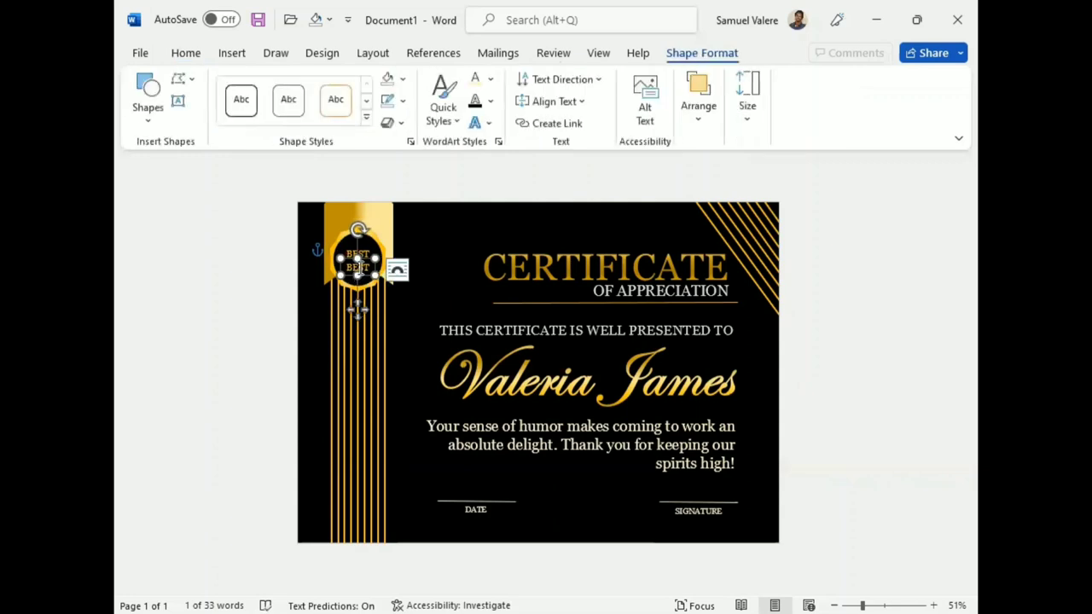
text(award)
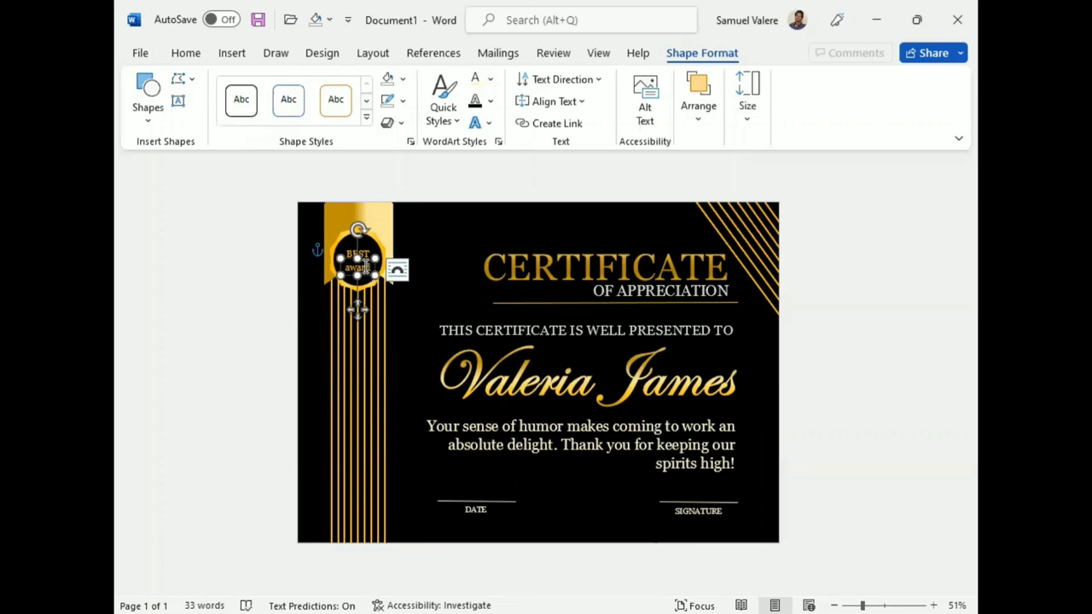
click(190, 55)
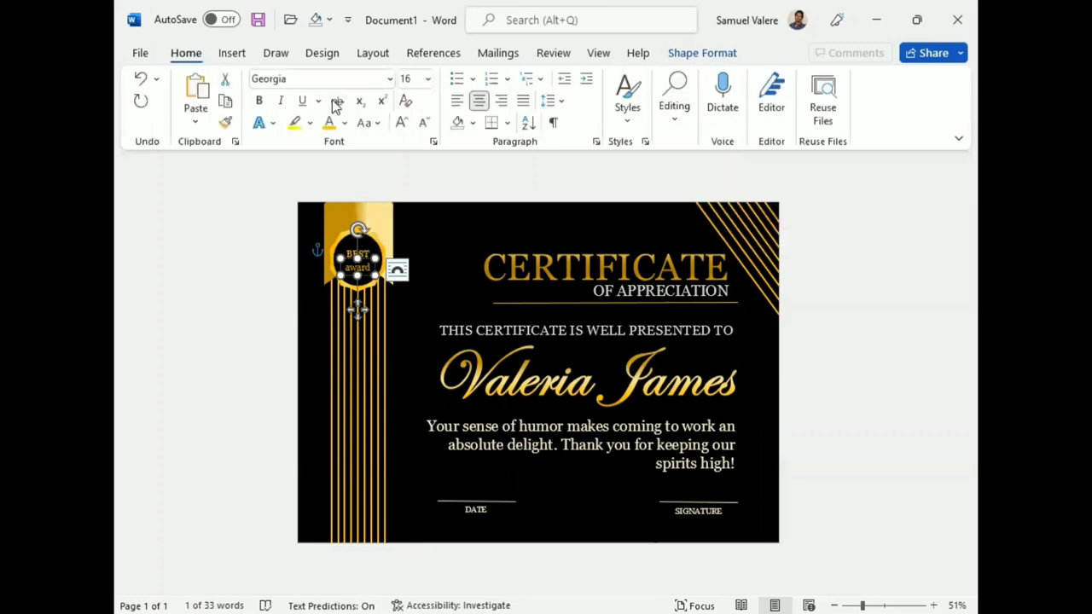
Step: Make the lower label AWARD in bold uppercase at 16 pt, widening it to one line
click(380, 124)
click(413, 191)
click(258, 101)
click(401, 122)
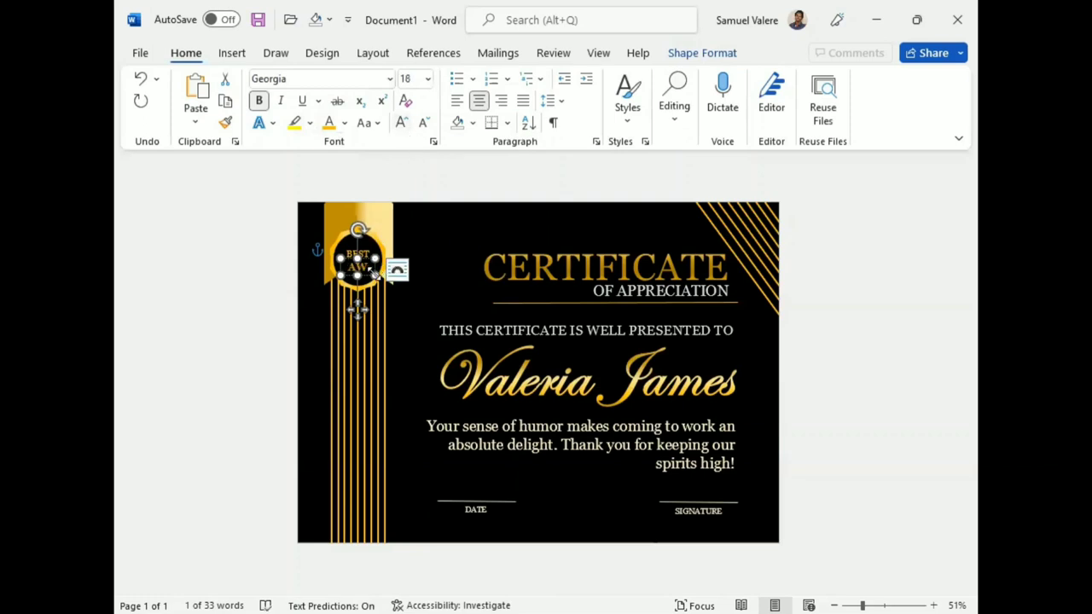
drag(387, 278, 399, 279)
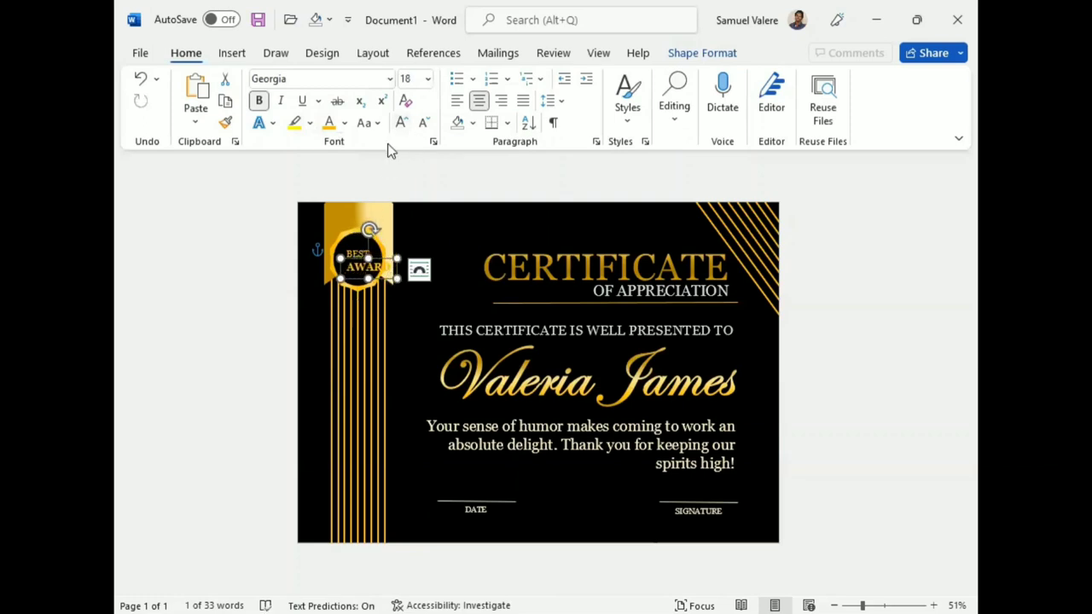
click(425, 123)
Step: Nudge the AWARD label left and up to sit centred beneath BEST
key(Left)
key(Left)
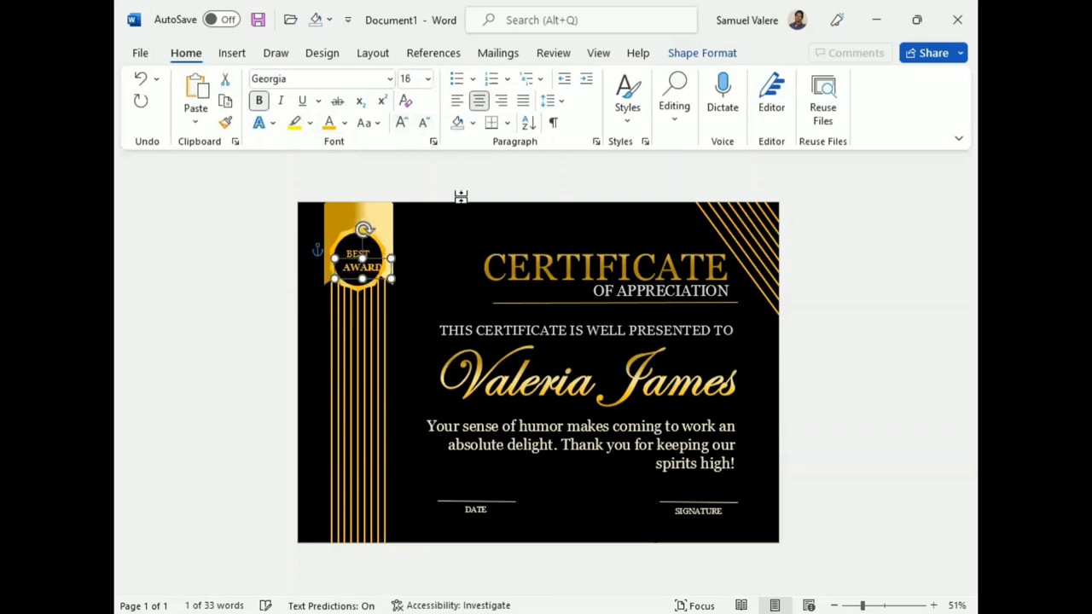
key(Left)
key(Left)
key(Left)
key(Up)
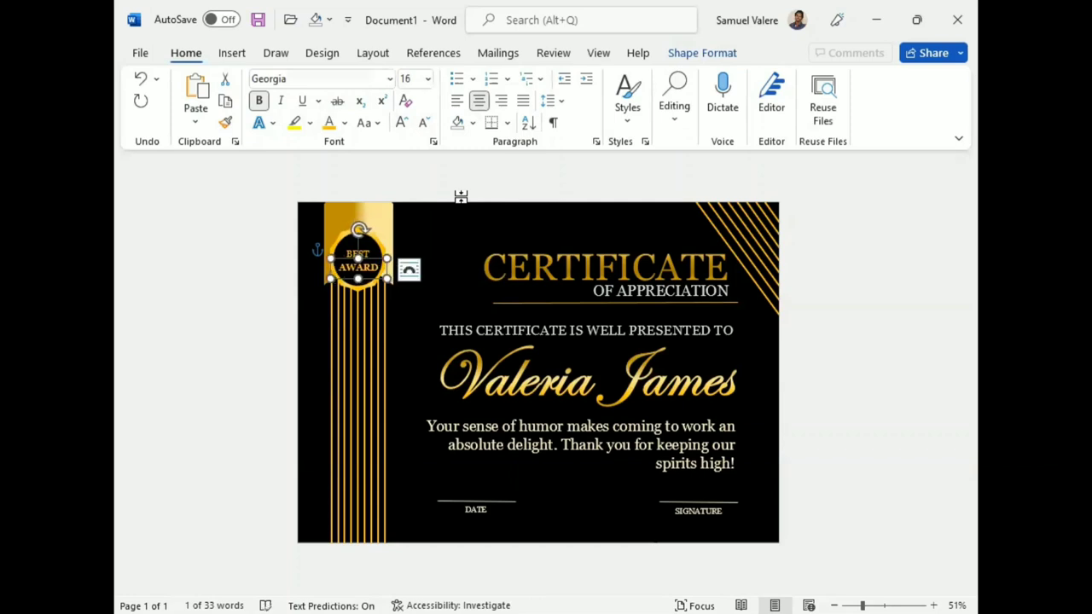
key(Up)
key(Up)
key(Left)
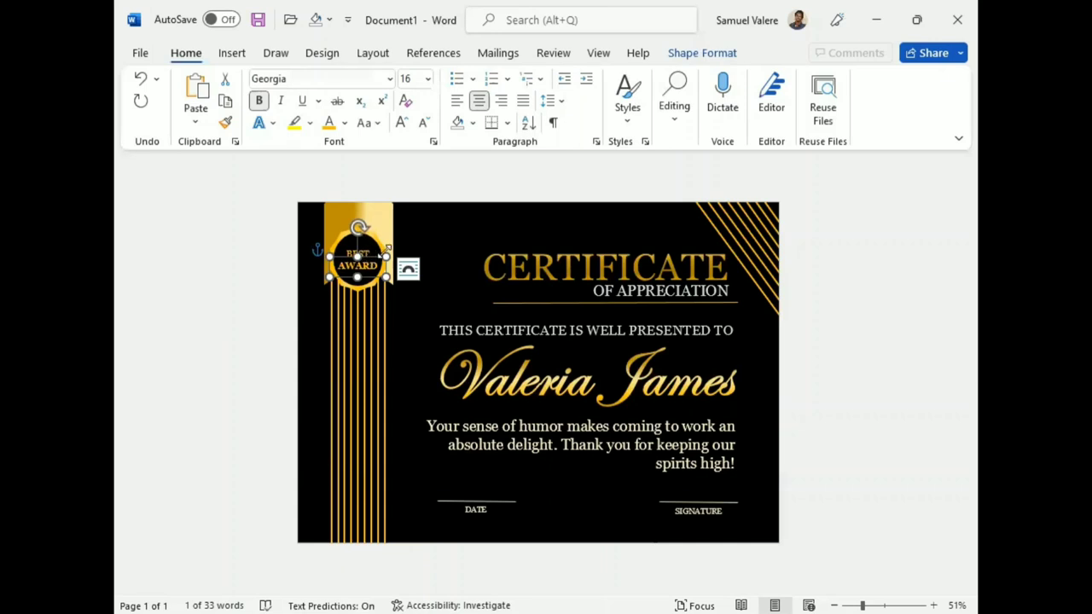
click(359, 250)
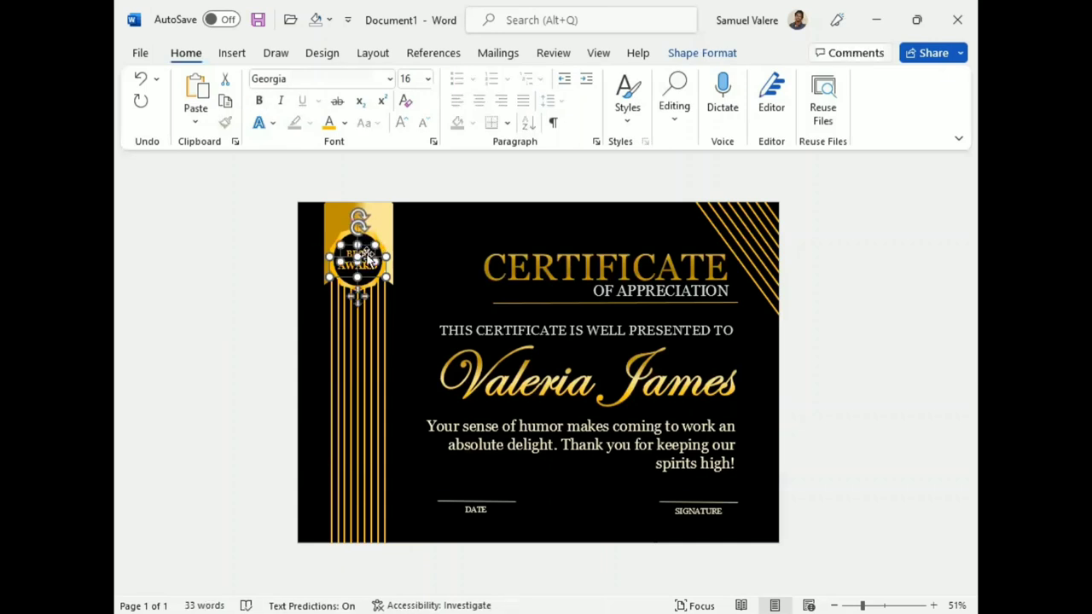
key(Up)
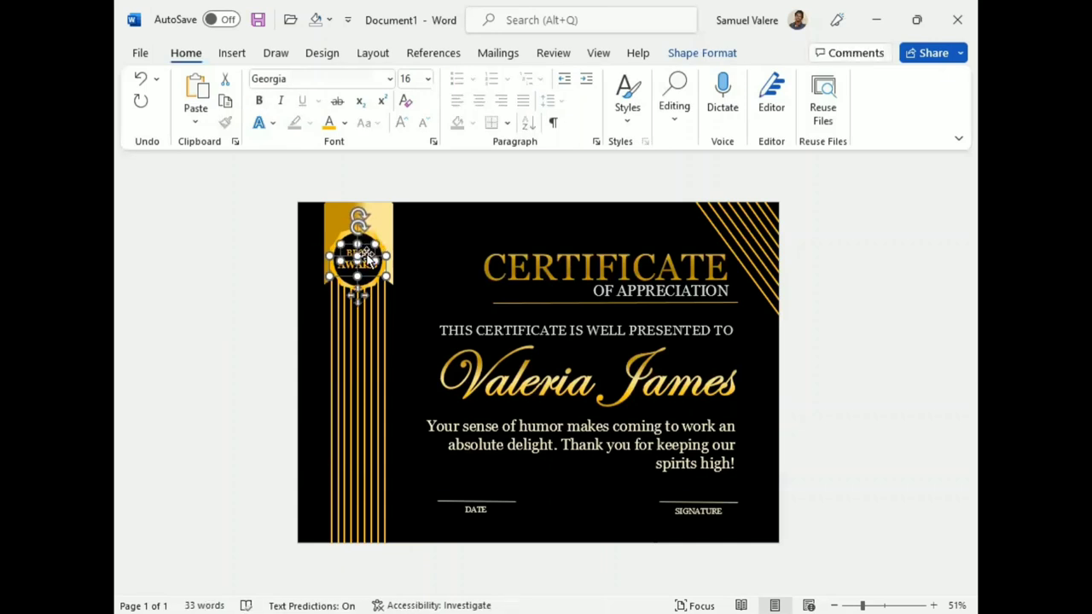
key(Down)
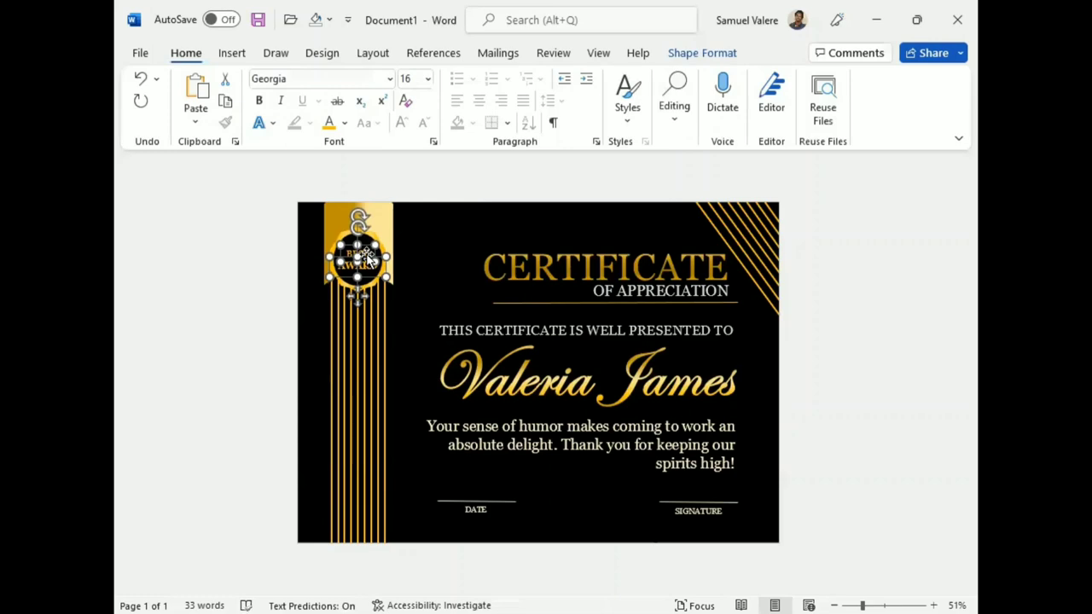